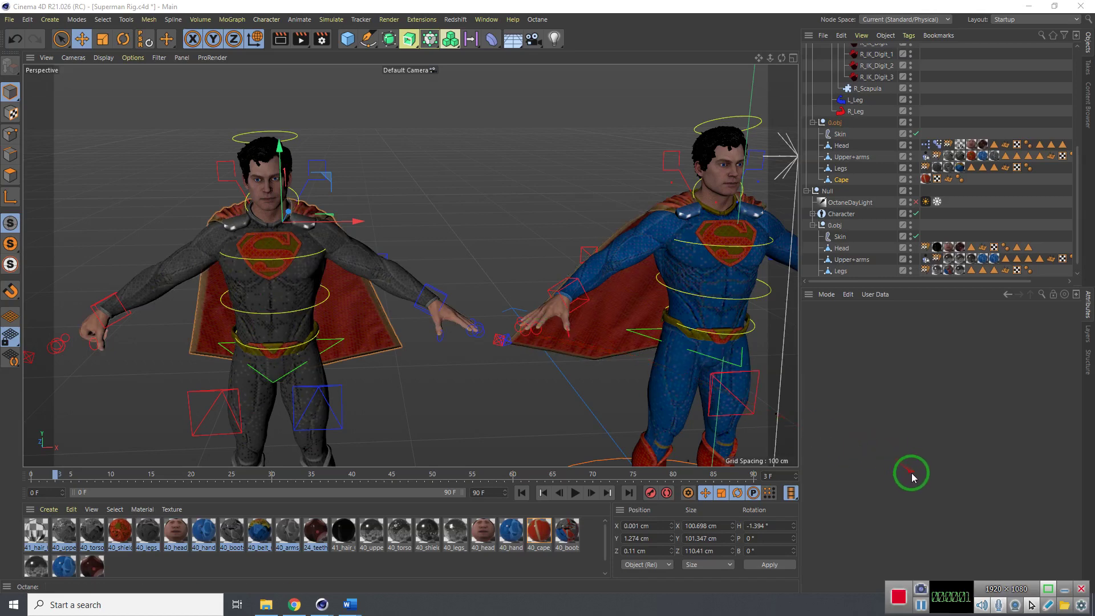
Examine the grey and blue Superman figures and their capes from several angles in the rendered viewport
{"action": "left_click", "coordinate": [1066, 590]}
{"action": "middle_click_drag", "start_coordinate": [299, 254], "coordinate": [337, 257], "text": "alt"}
{"action": "left_click_drag", "start_coordinate": [330, 247], "coordinate": [396, 259], "text": "alt"}
{"action": "mouse_move", "coordinate": [635, 254]}
{"action": "left_mouse_down", "text": "alt"}
{"action": "mouse_move", "coordinate": [671, 249]}
{"action": "mouse_move", "coordinate": [652, 244]}
{"action": "mouse_move", "coordinate": [656, 222]}
{"action": "mouse_move", "coordinate": [662, 245]}
{"action": "mouse_move", "coordinate": [639, 246]}
{"action": "left_mouse_up", "text": "alt"}
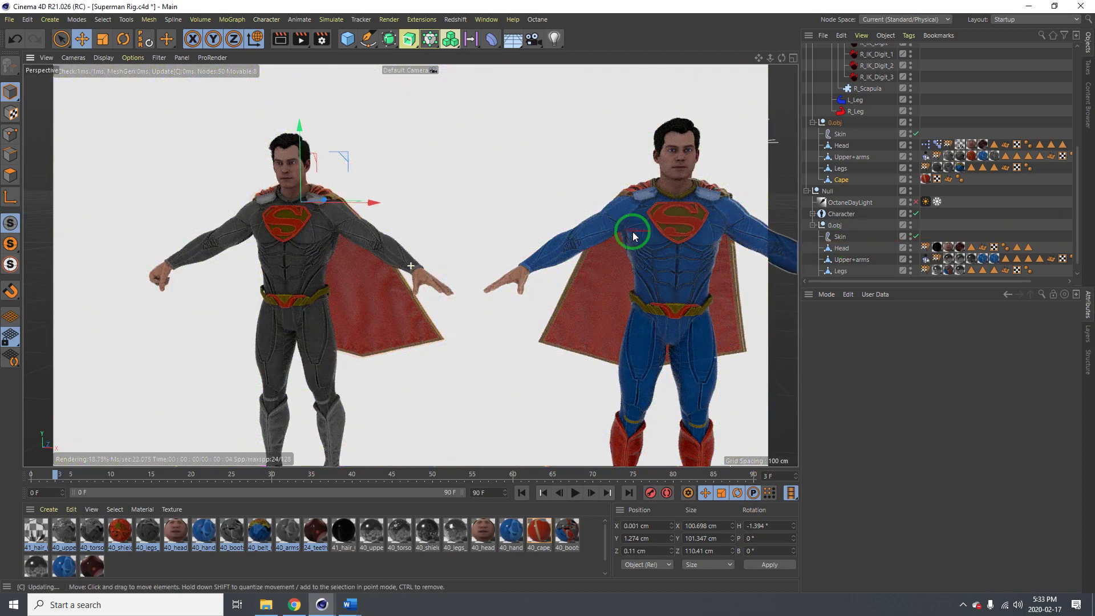
{"action": "left_click_drag", "start_coordinate": [662, 245], "coordinate": [622, 202], "text": "alt"}
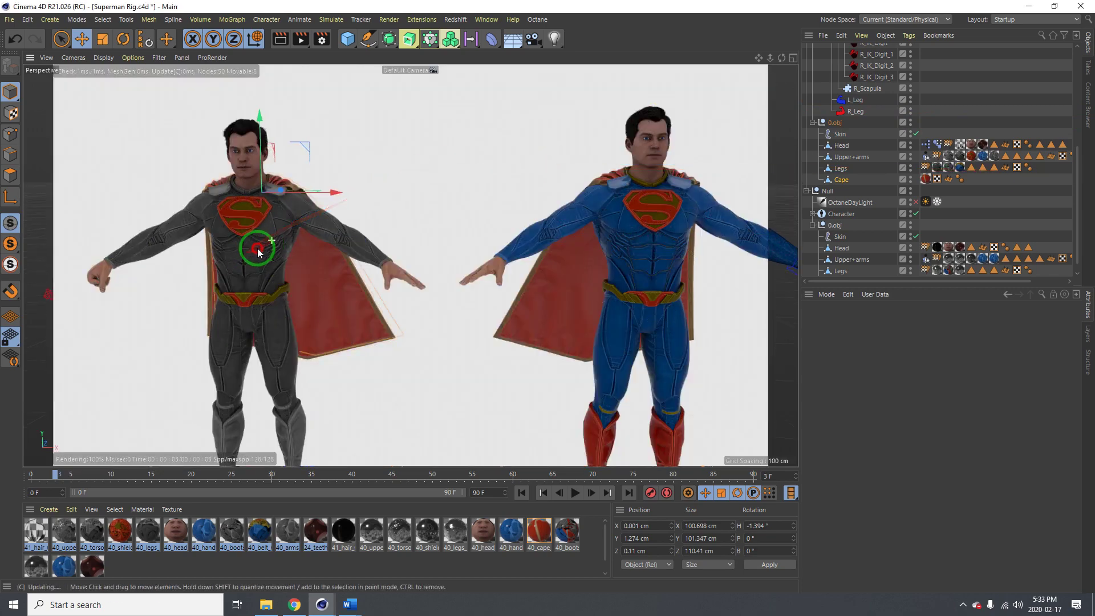
{"action": "left_click_drag", "start_coordinate": [259, 251], "coordinate": [184, 281], "text": "alt"}
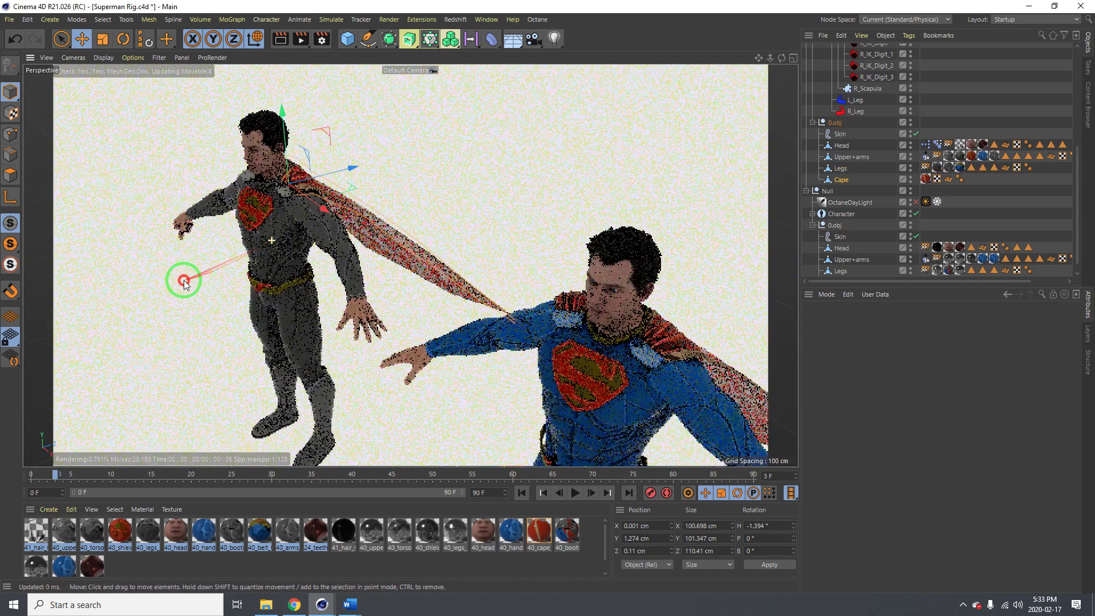
{"action": "left_click_drag", "start_coordinate": [288, 213], "coordinate": [403, 190], "text": "alt"}
Duplicate the 40_cape_0.4_0_0 material used on the grey figure's cape and name the copy DARK CAPE
{"action": "left_click", "coordinate": [152, 564]}
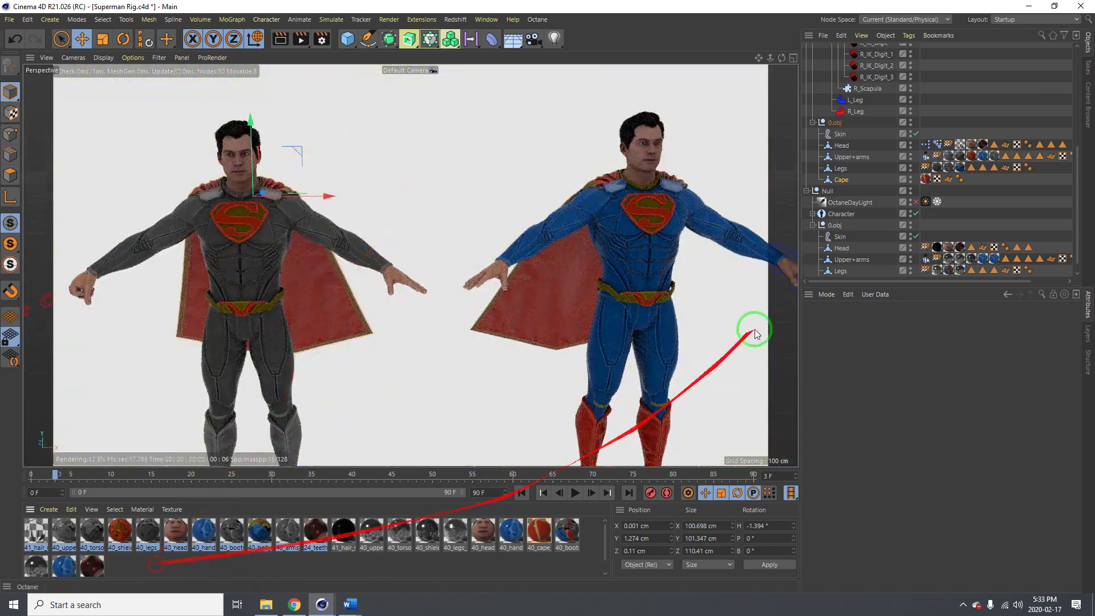
{"action": "left_click", "coordinate": [927, 180]}
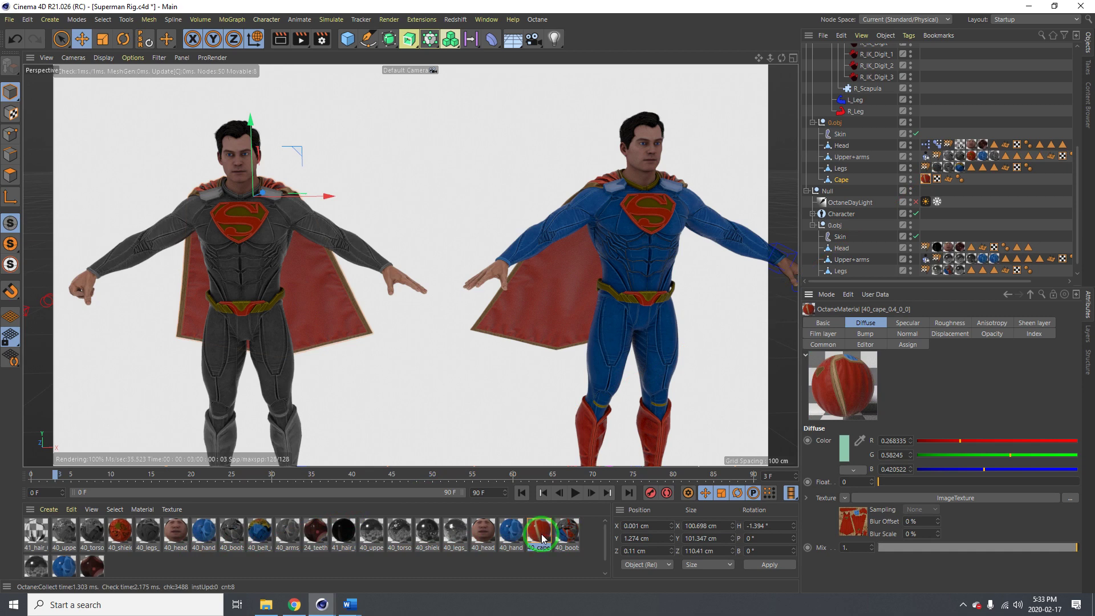
{"action": "mouse_move", "coordinate": [605, 545]}
{"action": "left_mouse_down"}
{"action": "mouse_move", "coordinate": [605, 558]}
{"action": "mouse_move", "coordinate": [606, 537]}
{"action": "left_mouse_up"}
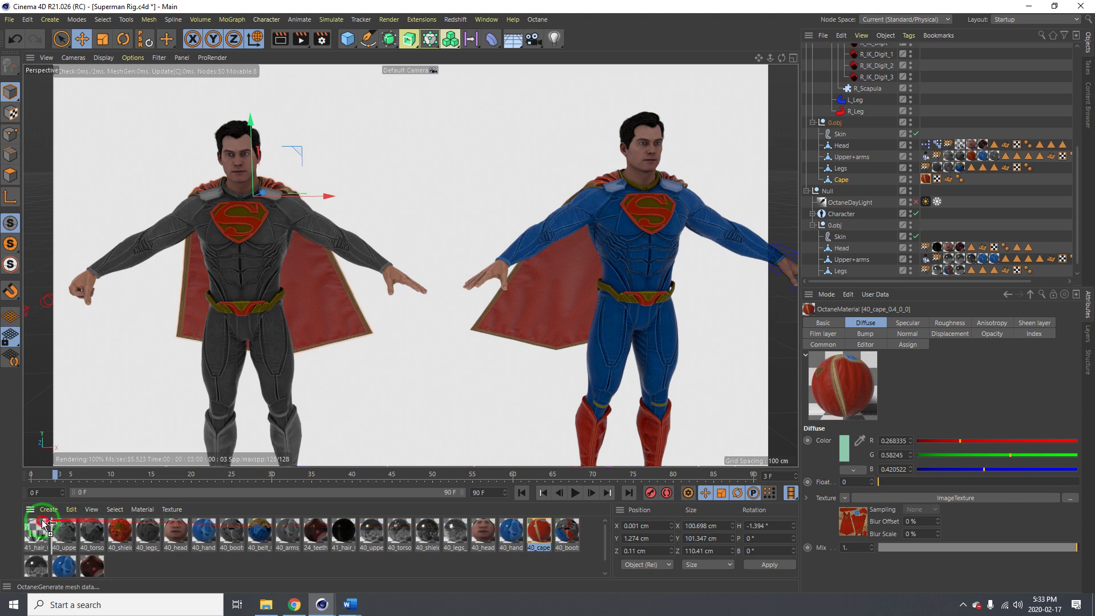
{"action": "left_click_drag", "start_coordinate": [28, 526], "coordinate": [37, 547], "text": "ctrl"}
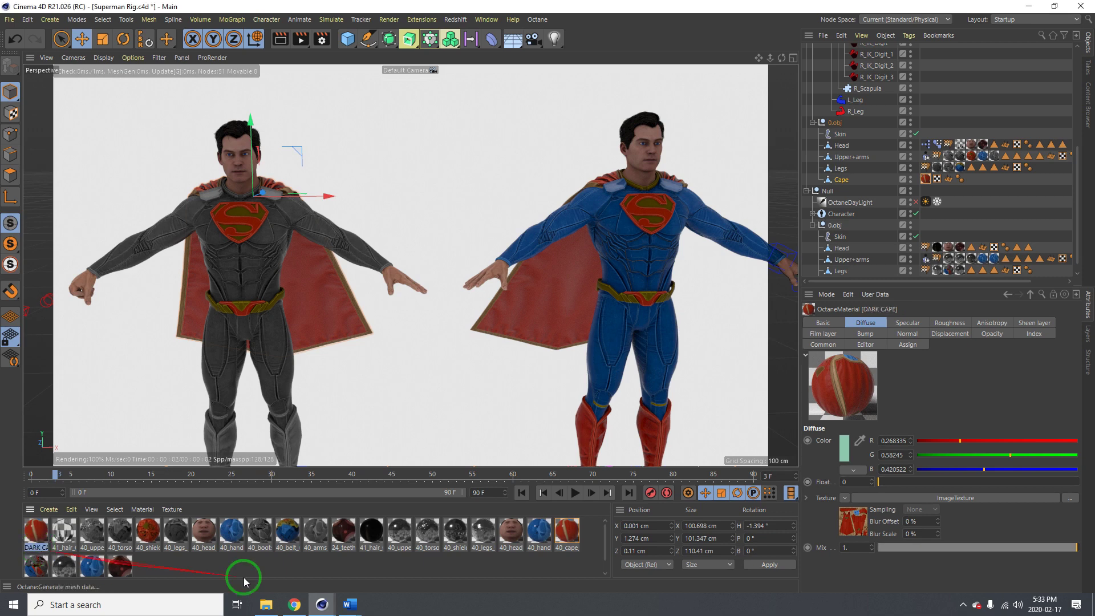
Remove the original material tag from the grey figure's Cape object and apply the DARK CAPE material instead
{"action": "left_click_drag", "start_coordinate": [295, 581], "coordinate": [925, 183]}
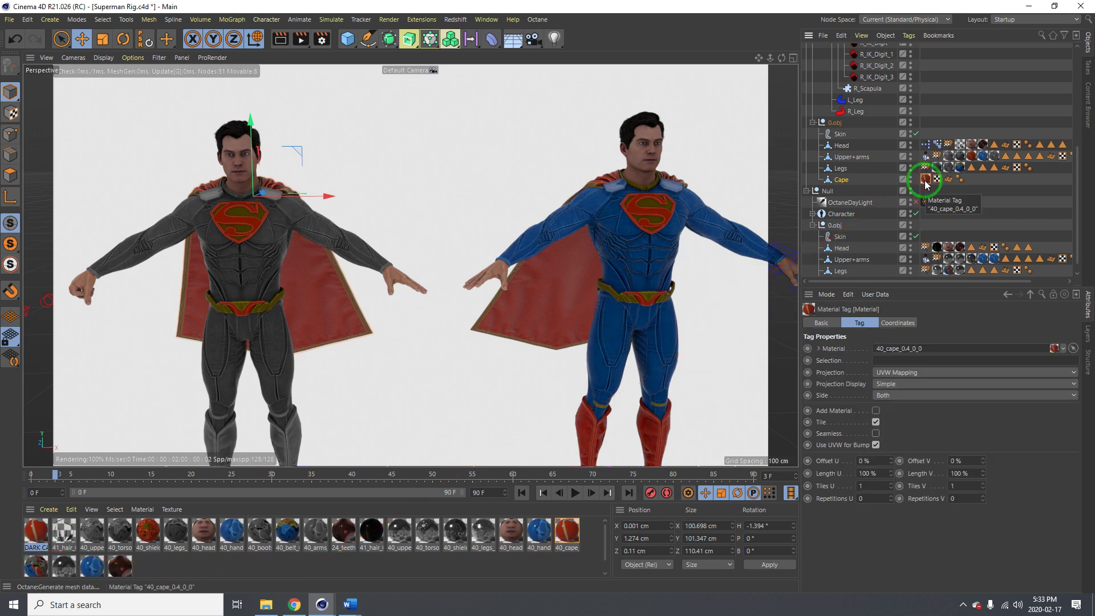
{"action": "key", "text": "Delete"}
{"action": "left_click", "coordinate": [34, 534]}
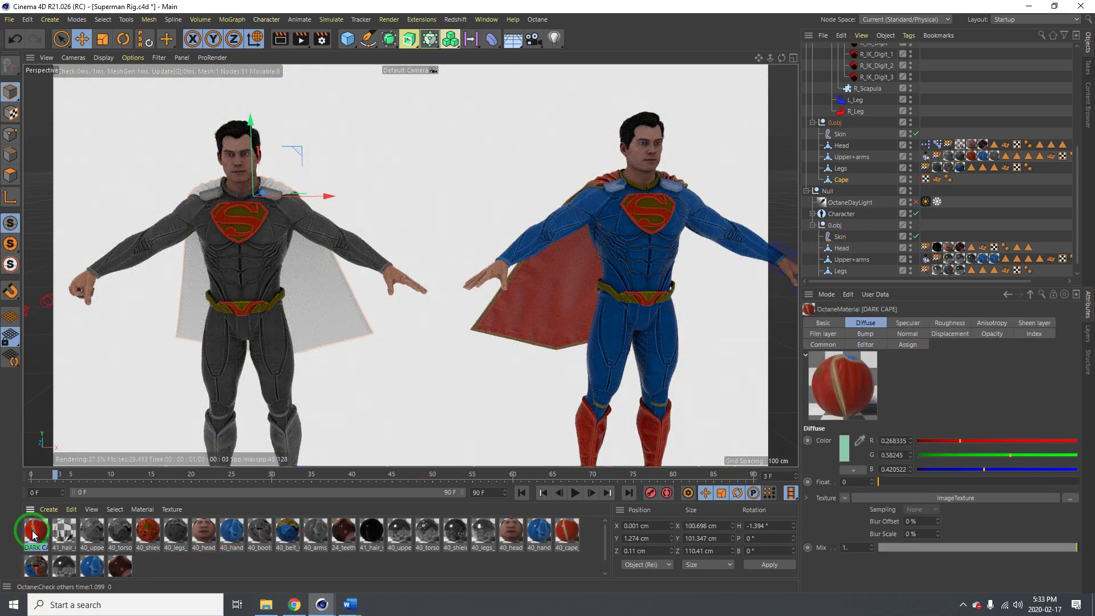
{"action": "left_click_drag", "start_coordinate": [173, 565], "coordinate": [841, 177]}
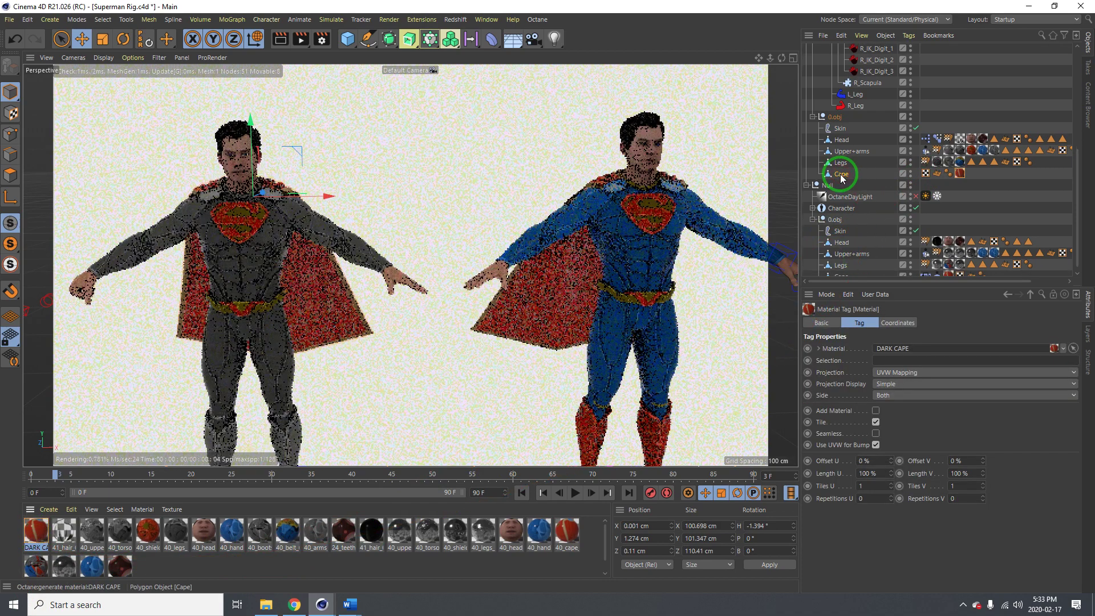
Open the DARK CAPE material's node graph in the Octane Node Editor and widen it to show the material node
{"action": "double_click", "coordinate": [36, 532]}
{"action": "left_click", "coordinate": [211, 231]}
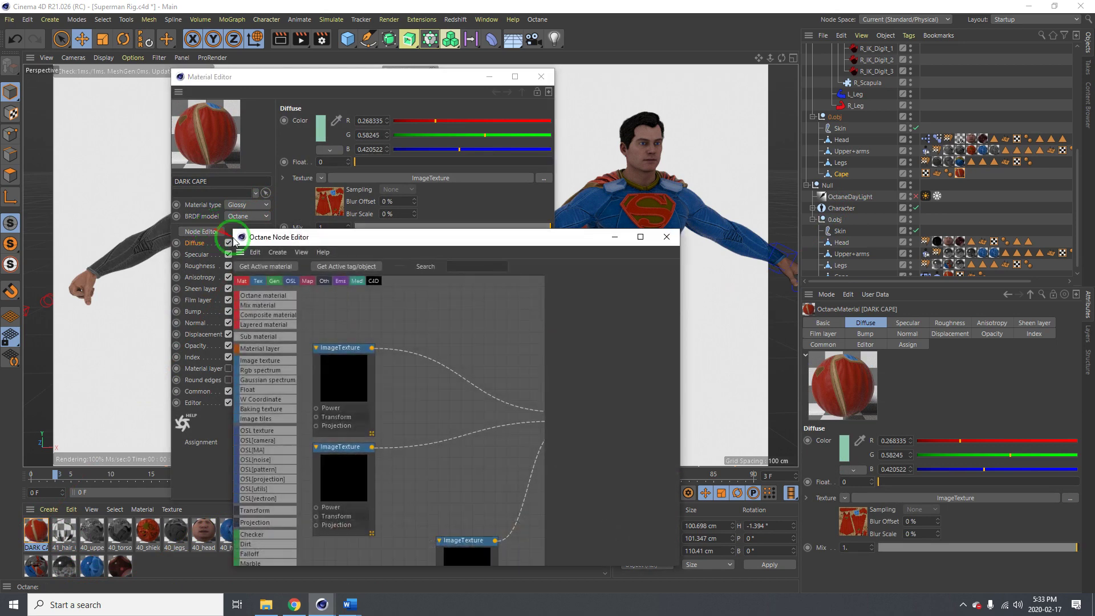
{"action": "left_click_drag", "start_coordinate": [464, 236], "coordinate": [712, 164]}
{"action": "left_click", "coordinate": [542, 77]}
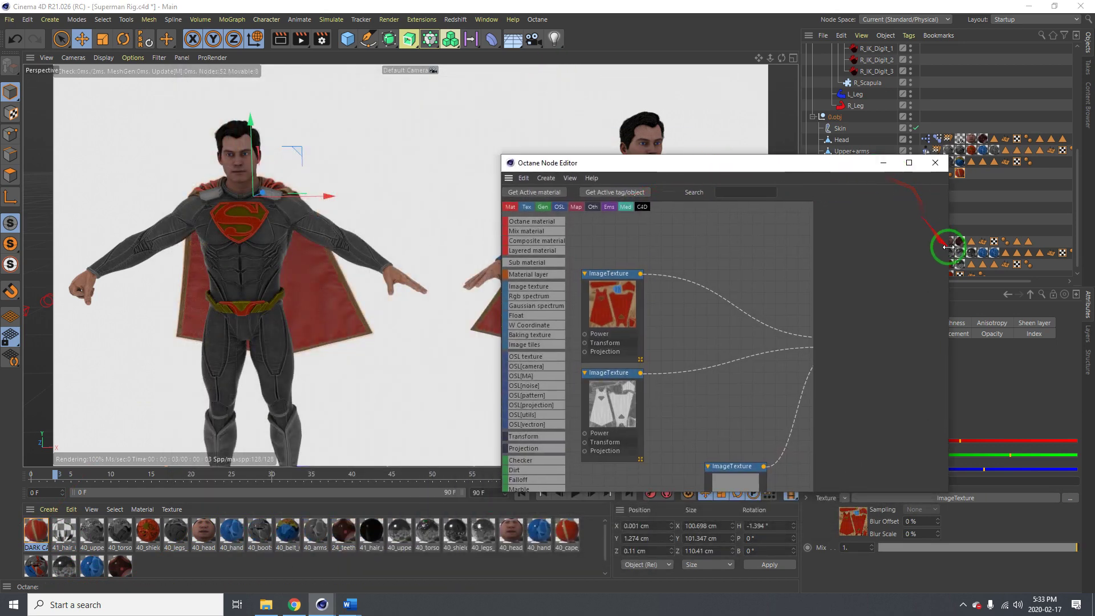
{"action": "left_click_drag", "start_coordinate": [949, 247], "coordinate": [1050, 240]}
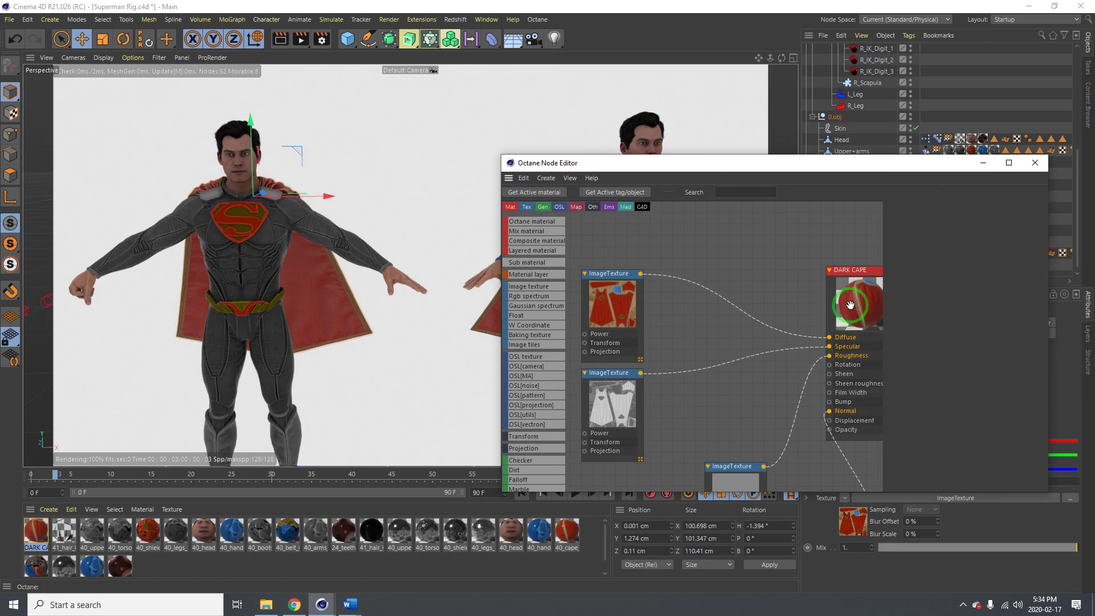
{"action": "left_click_drag", "start_coordinate": [850, 304], "coordinate": [833, 264]}
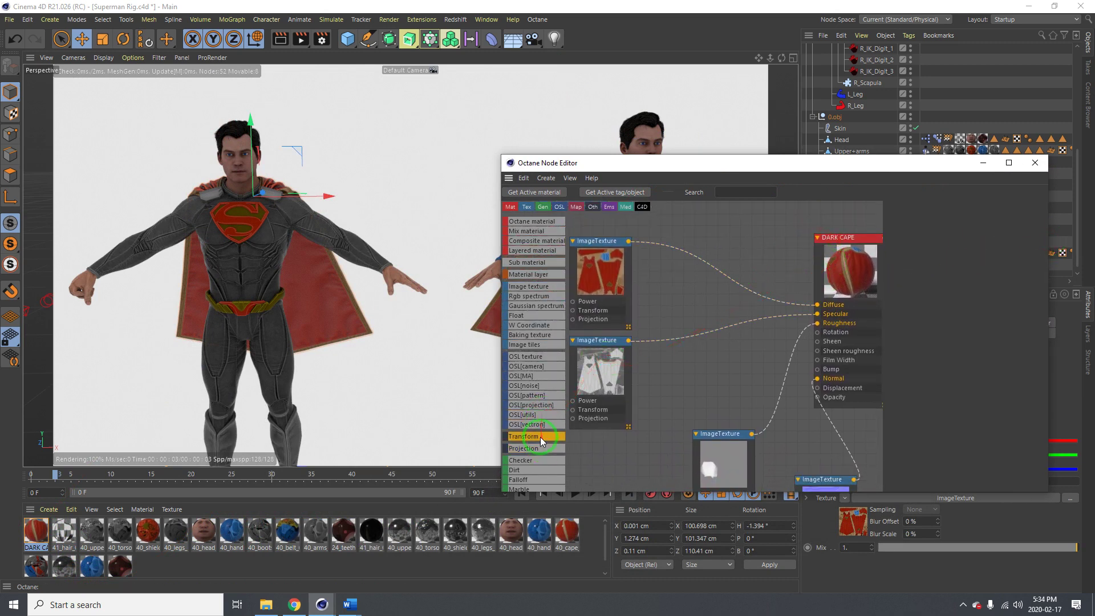
Insert a Color correction node between the red cape ImageTexture and the Diffuse input of DARK CAPE
{"action": "scroll", "coordinate": [540, 443], "scroll_direction": "down", "scroll_amount": 4}
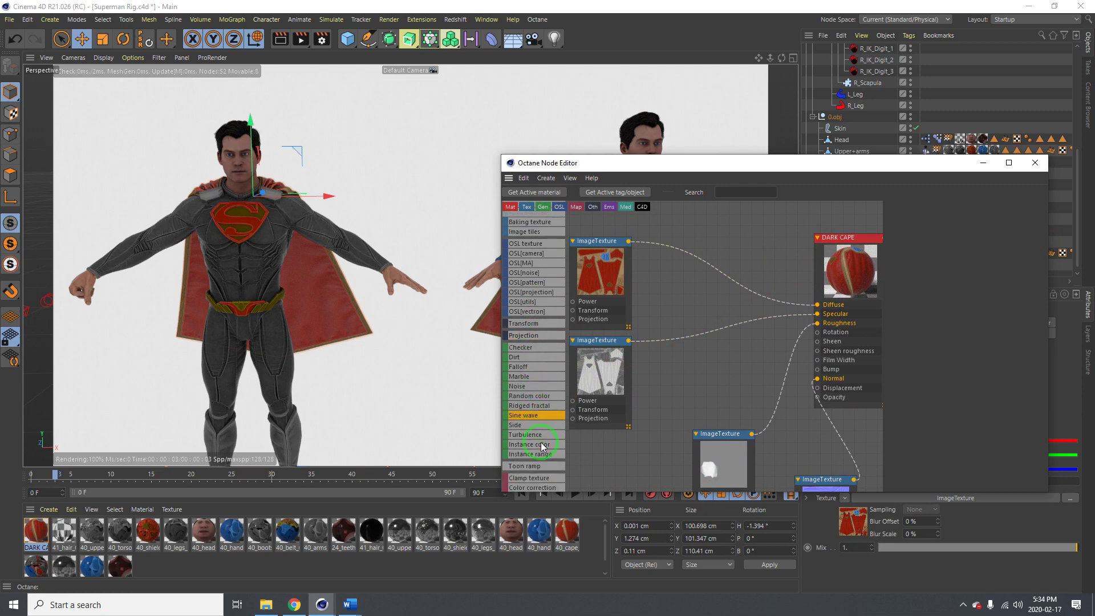
{"action": "scroll", "coordinate": [548, 456], "scroll_direction": "down", "scroll_amount": 1}
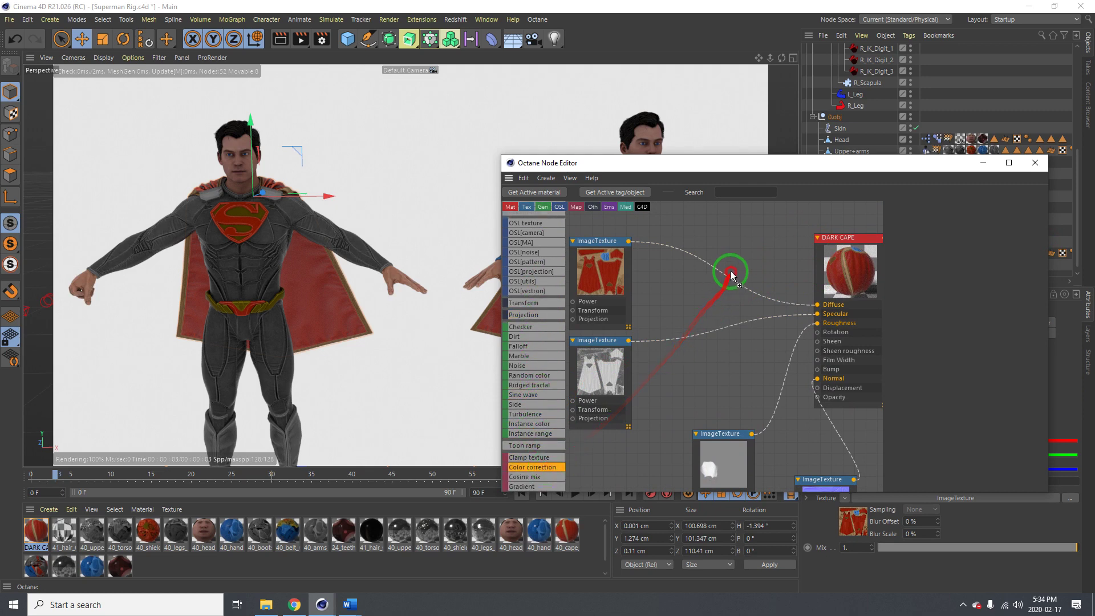
{"action": "left_click_drag", "start_coordinate": [731, 271], "coordinate": [724, 290]}
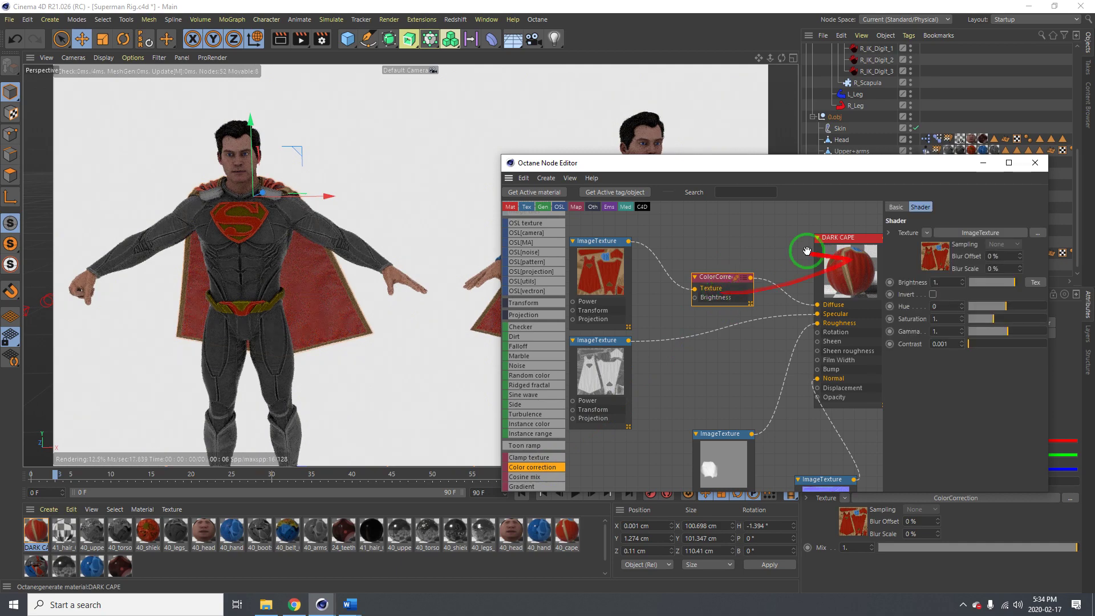
Lower the ColorCorrection node's saturation to about 0.07 and inspect the cape from behind and in front
{"action": "left_click_drag", "start_coordinate": [142, 186], "coordinate": [965, 306], "text": "alt"}
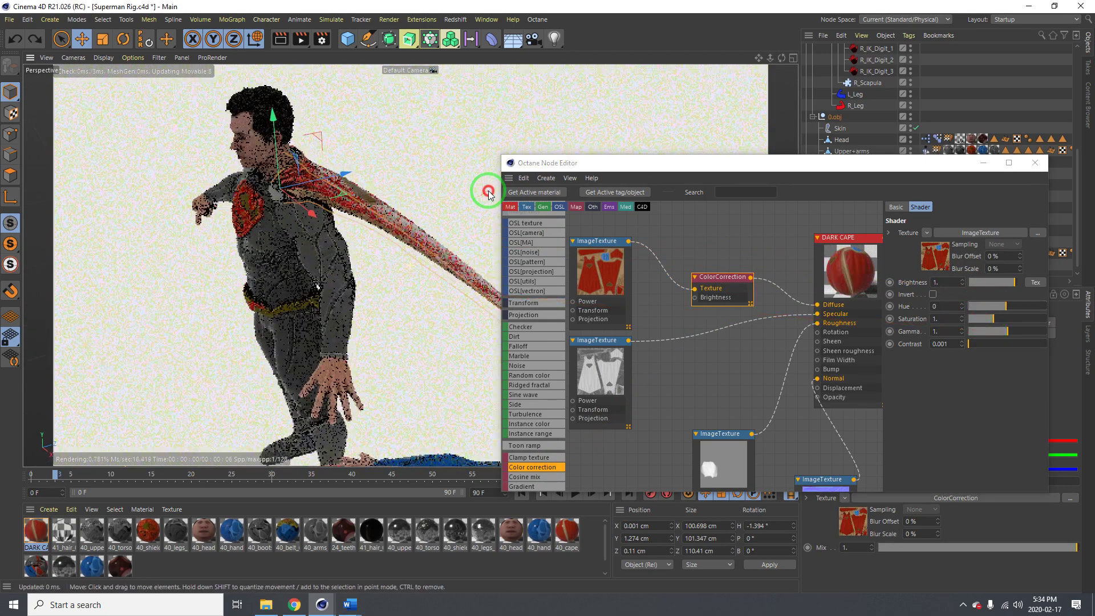
{"action": "left_click_drag", "start_coordinate": [317, 272], "coordinate": [447, 190], "text": "alt"}
{"action": "left_click_drag", "start_coordinate": [991, 323], "coordinate": [969, 325]}
{"action": "left_click_drag", "start_coordinate": [301, 239], "coordinate": [346, 246], "text": "alt"}
{"action": "middle_click_drag", "start_coordinate": [346, 246], "coordinate": [237, 269], "text": "alt"}
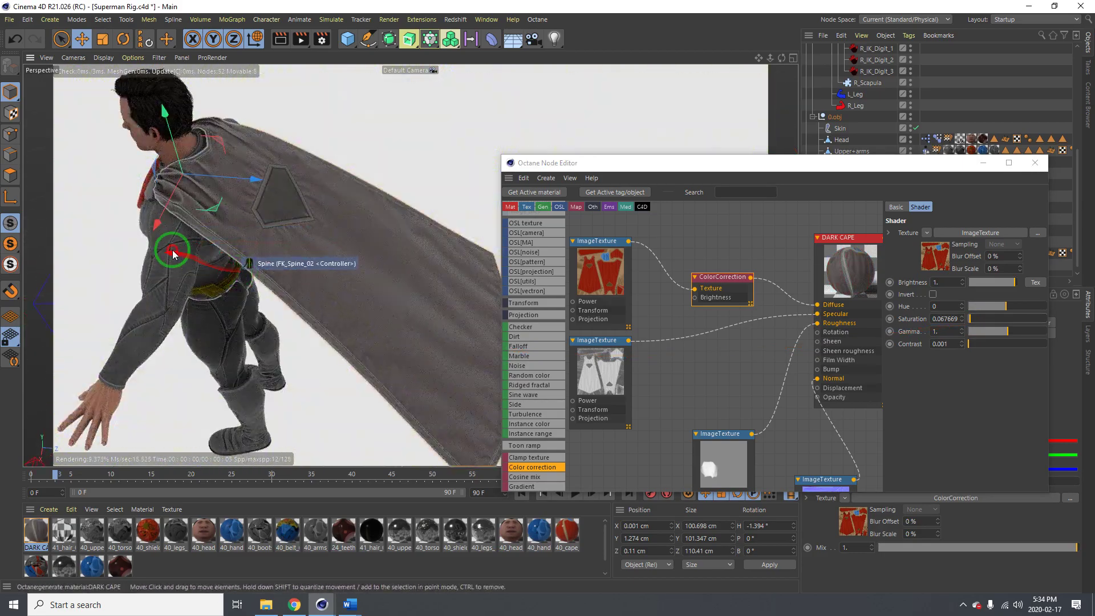
{"action": "left_click_drag", "start_coordinate": [183, 249], "coordinate": [344, 197], "text": "alt"}
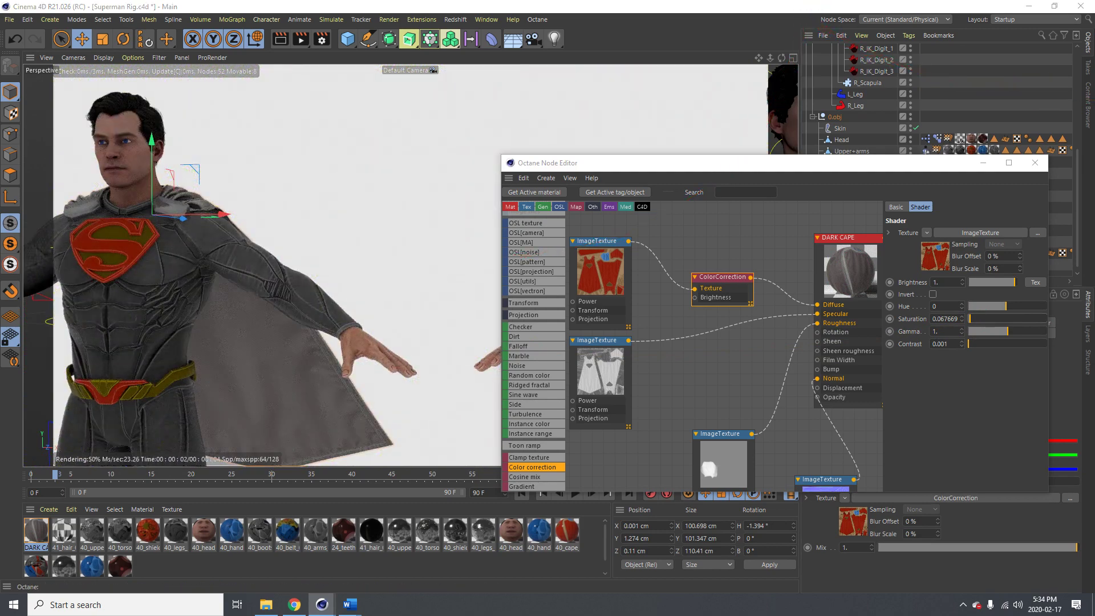
Enable the OctaneDayLight object to light the scene and check the back of the cape
{"action": "left_click_drag", "start_coordinate": [891, 158], "coordinate": [876, 257]}
{"action": "left_click", "coordinate": [918, 198]}
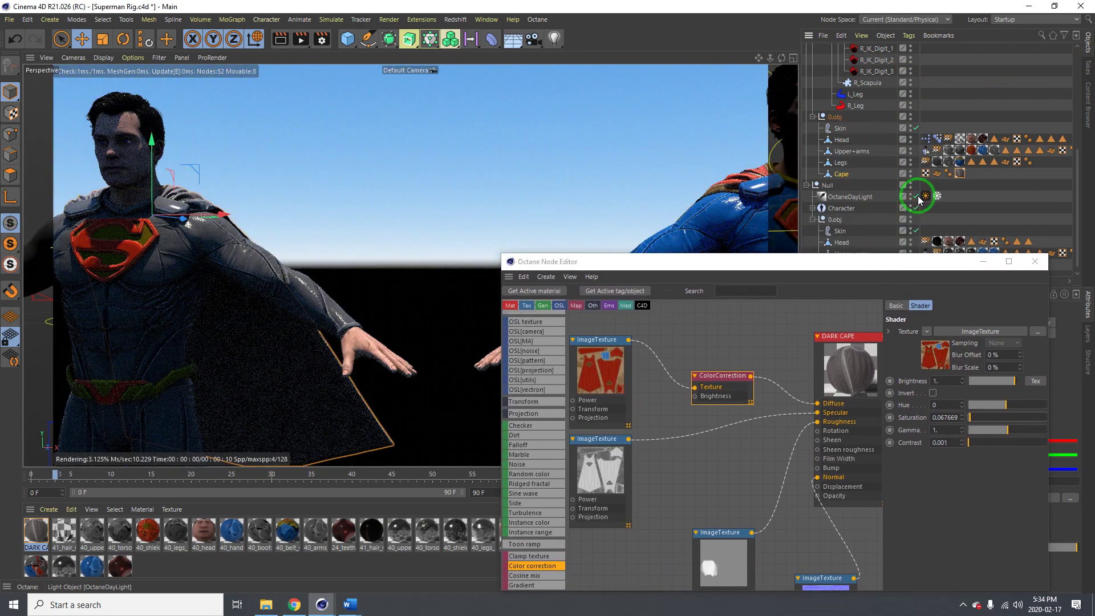
{"action": "left_click_drag", "start_coordinate": [181, 208], "coordinate": [225, 249], "text": "alt"}
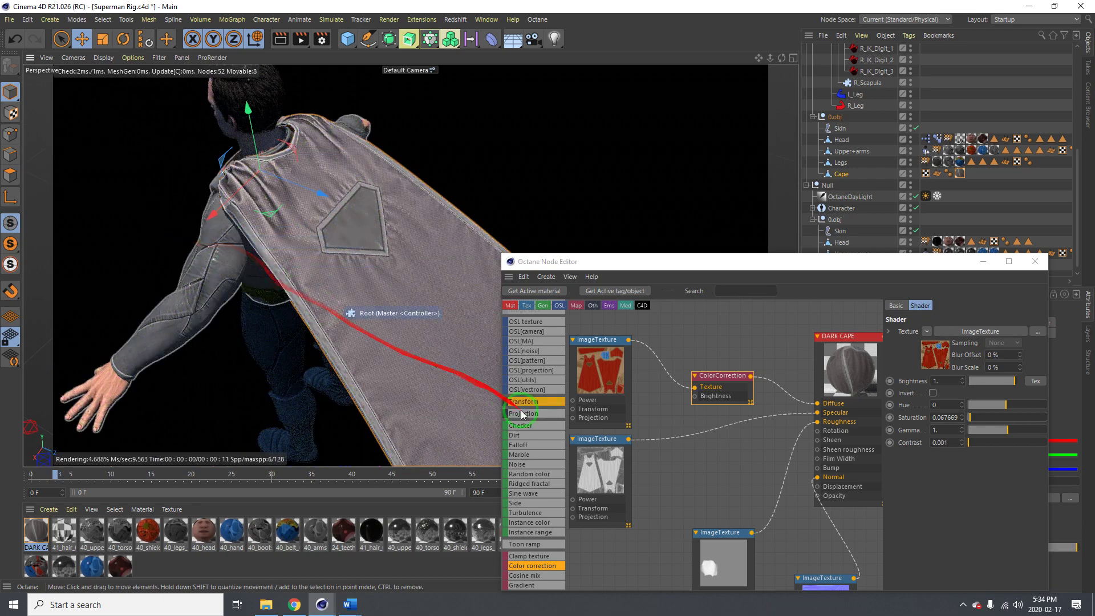
Raise the ColorCorrection node's contrast to about 3.27 to darken the cape
{"action": "left_click", "coordinate": [726, 388]}
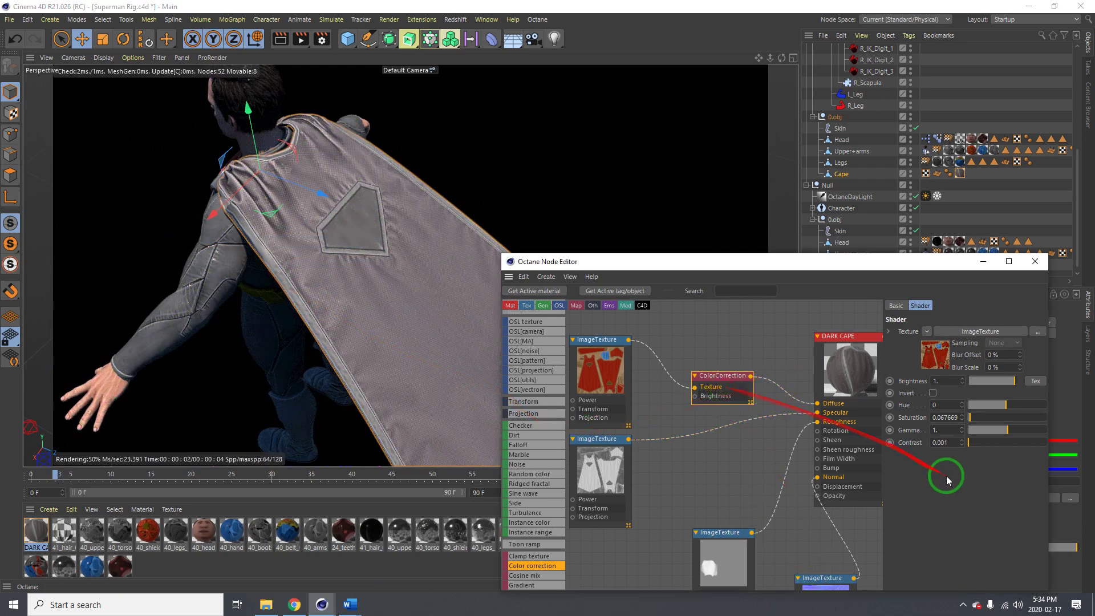
{"action": "left_click_drag", "start_coordinate": [973, 444], "coordinate": [1014, 443]}
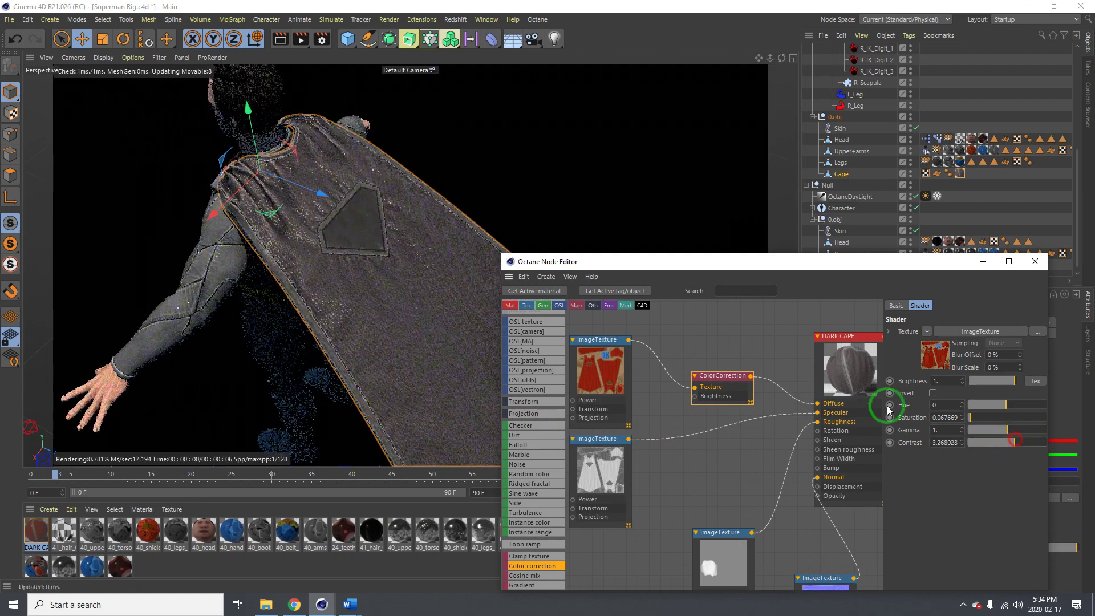
{"action": "left_click_drag", "start_coordinate": [362, 234], "coordinate": [291, 280], "text": "alt"}
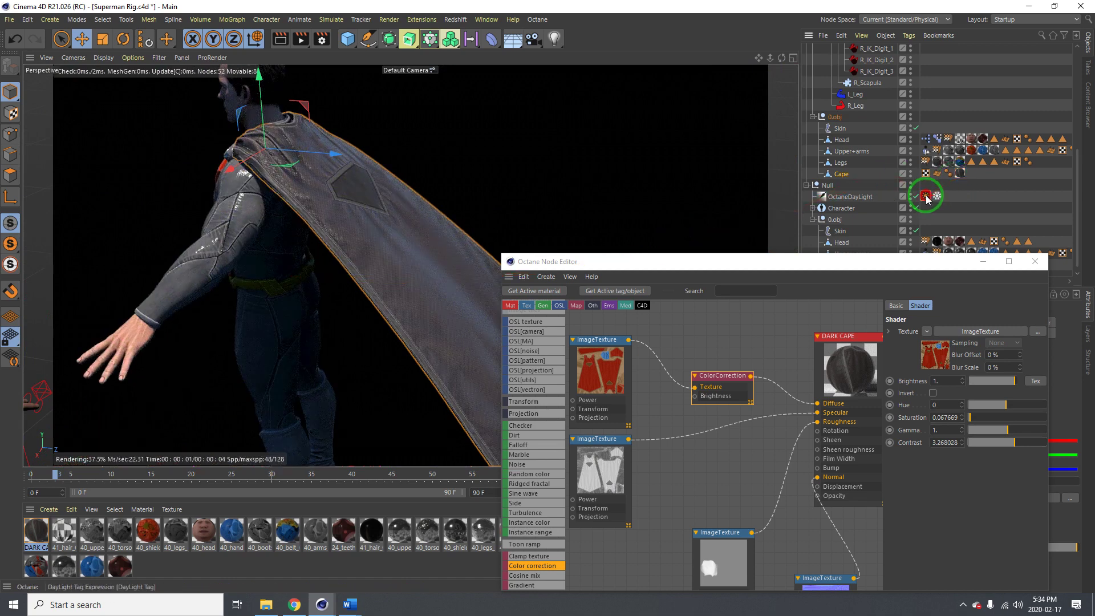
Set the ground start angle of the OctaneDayLight's daylight tag to 90
{"action": "left_click_drag", "start_coordinate": [868, 262], "coordinate": [842, 131]}
{"action": "left_click", "coordinate": [824, 528]}
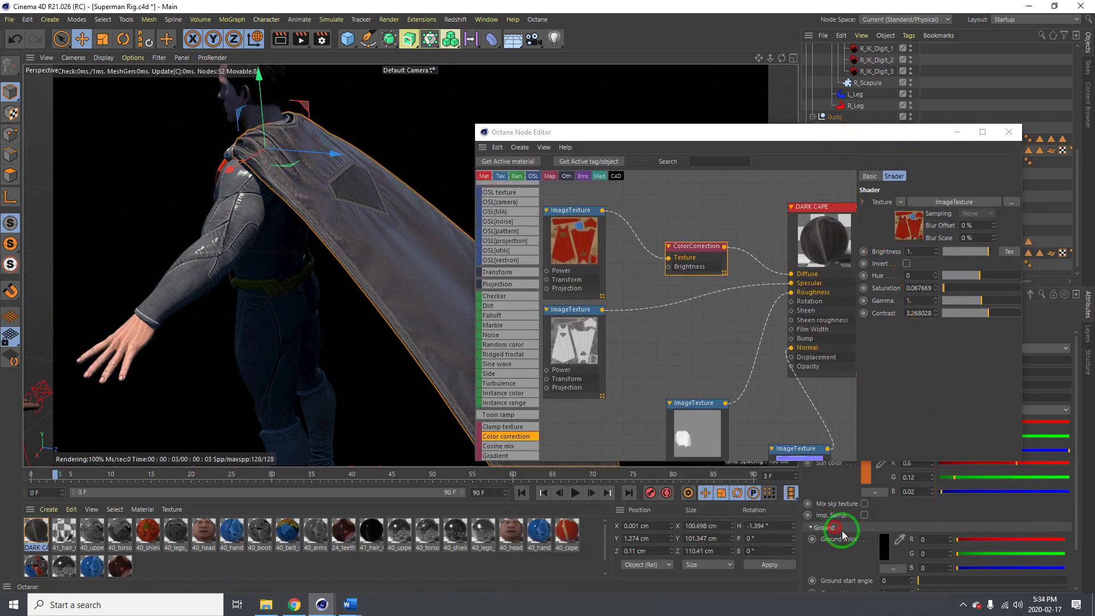
{"action": "left_click_drag", "start_coordinate": [933, 586], "coordinate": [1091, 585]}
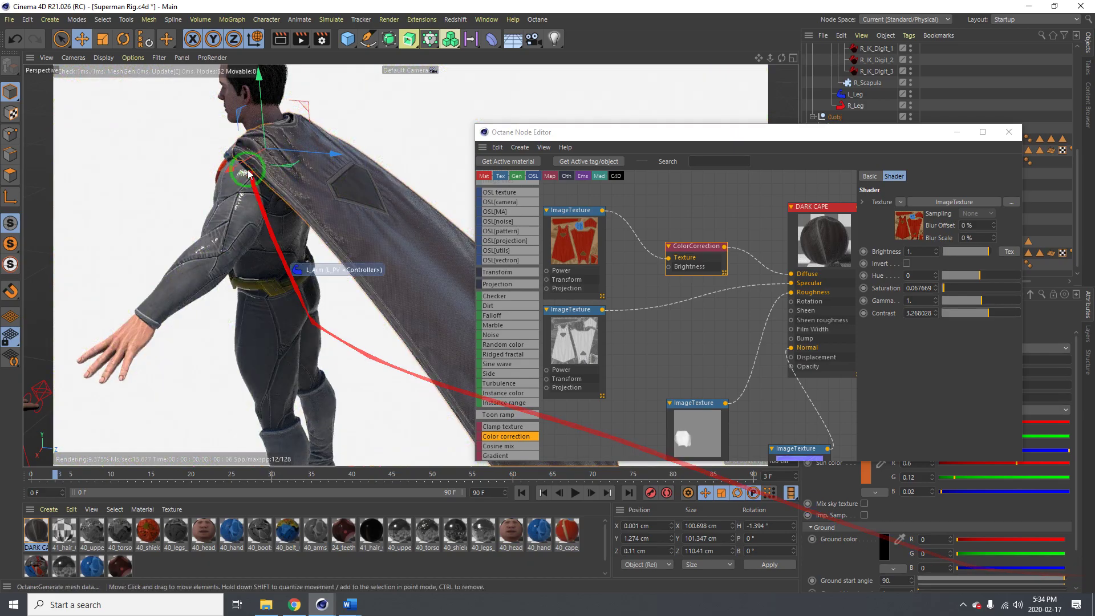
Try raising the ColorCorrection node's gamma to about 7.2 and inspect the cape from the side
{"action": "left_click_drag", "start_coordinate": [249, 174], "coordinate": [359, 216], "text": "alt"}
{"action": "left_click_drag", "start_coordinate": [376, 258], "coordinate": [901, 379], "text": "alt"}
{"action": "mouse_move", "coordinate": [971, 304]}
{"action": "left_mouse_down"}
{"action": "mouse_move", "coordinate": [959, 302]}
{"action": "mouse_move", "coordinate": [1000, 303]}
{"action": "left_mouse_up"}
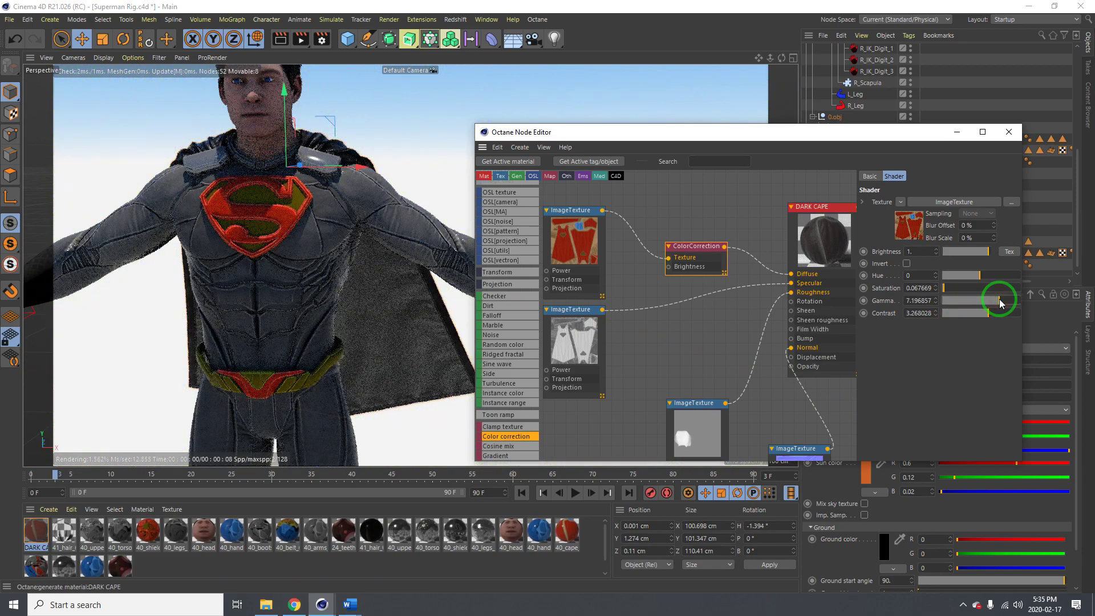
{"action": "left_click_drag", "start_coordinate": [372, 147], "coordinate": [642, 273], "text": "alt"}
{"action": "left_click", "coordinate": [979, 302]}
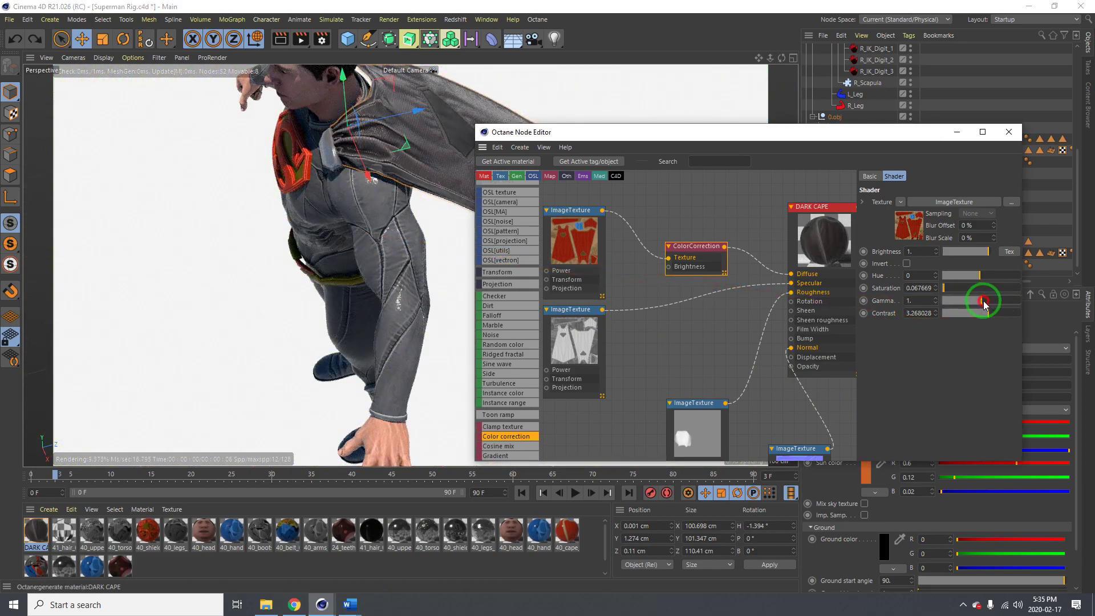
Try nudging the ColorCorrection node's gamma up to 1.02, check the cape, and undo the change
{"action": "left_click_drag", "start_coordinate": [983, 301], "coordinate": [938, 302]}
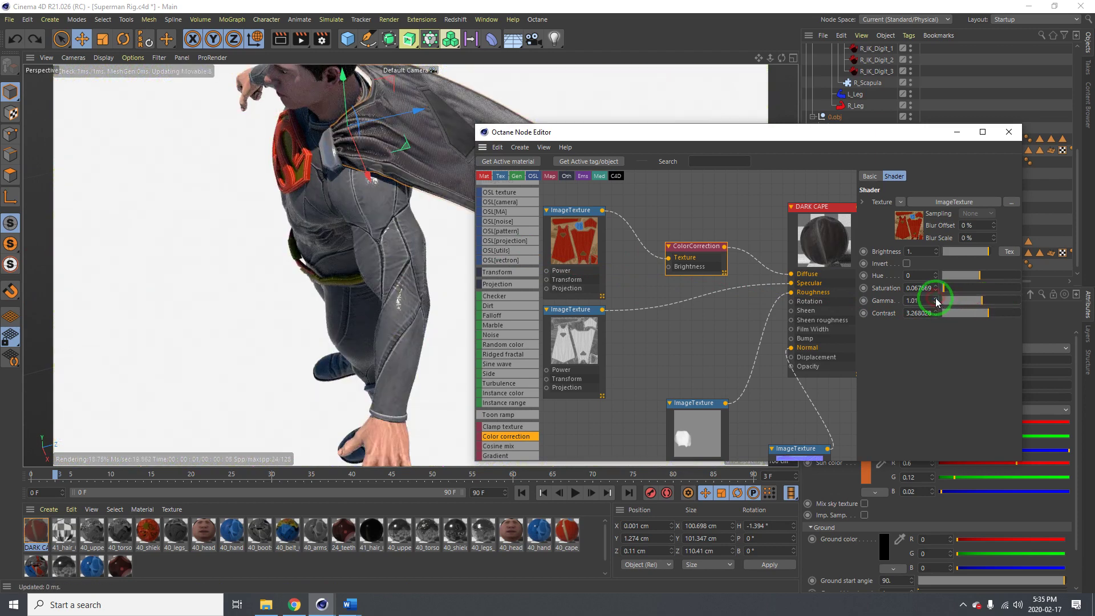
{"action": "left_click", "coordinate": [936, 299]}
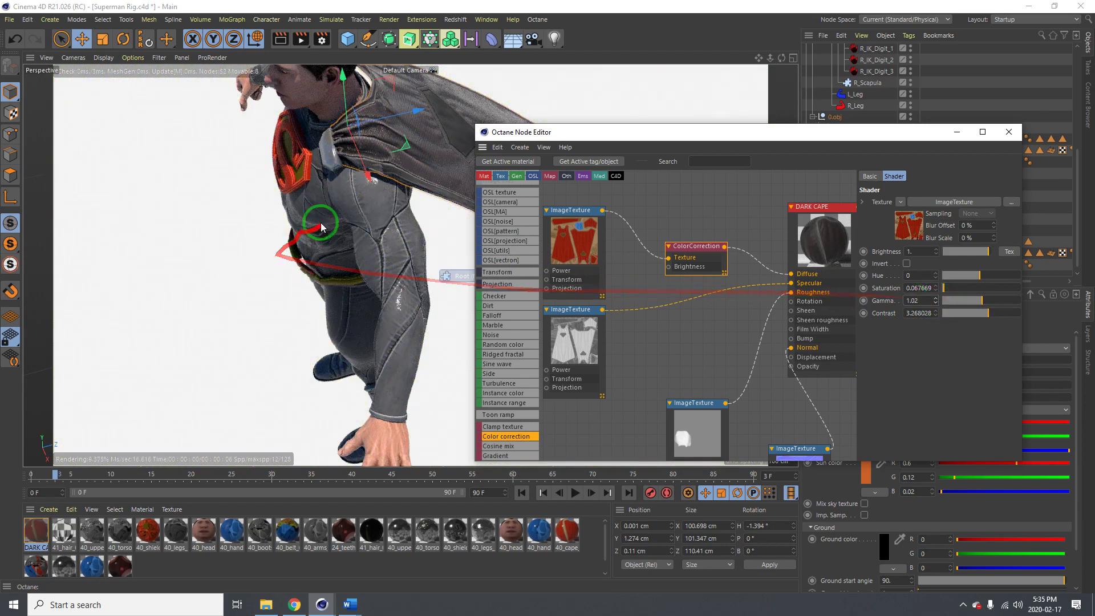
{"action": "left_click_drag", "start_coordinate": [321, 222], "coordinate": [237, 249], "text": "alt"}
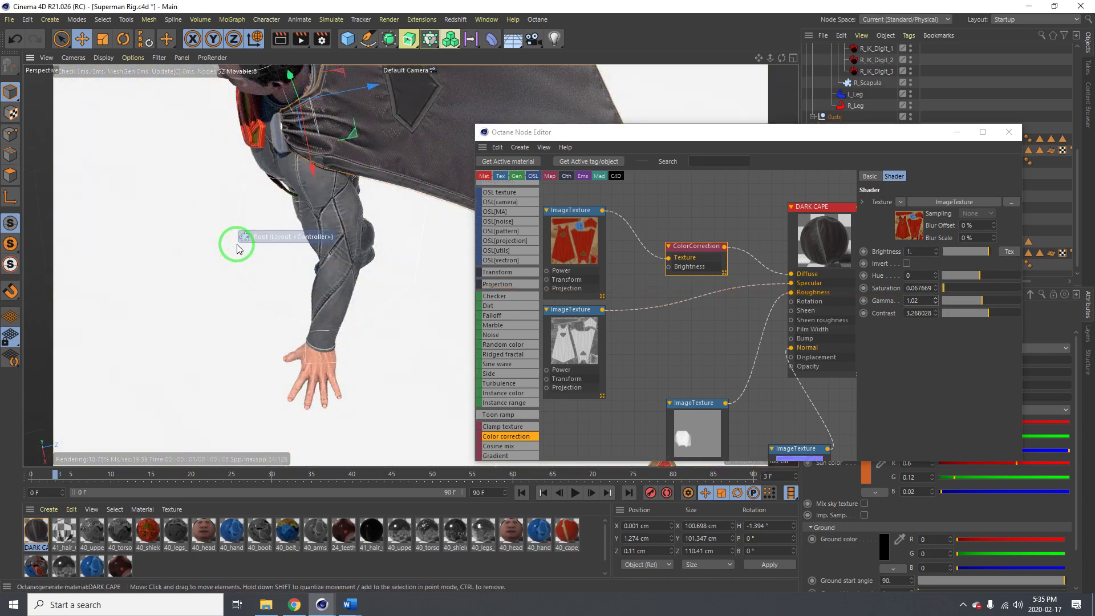
{"action": "key", "text": "ctrl+z"}
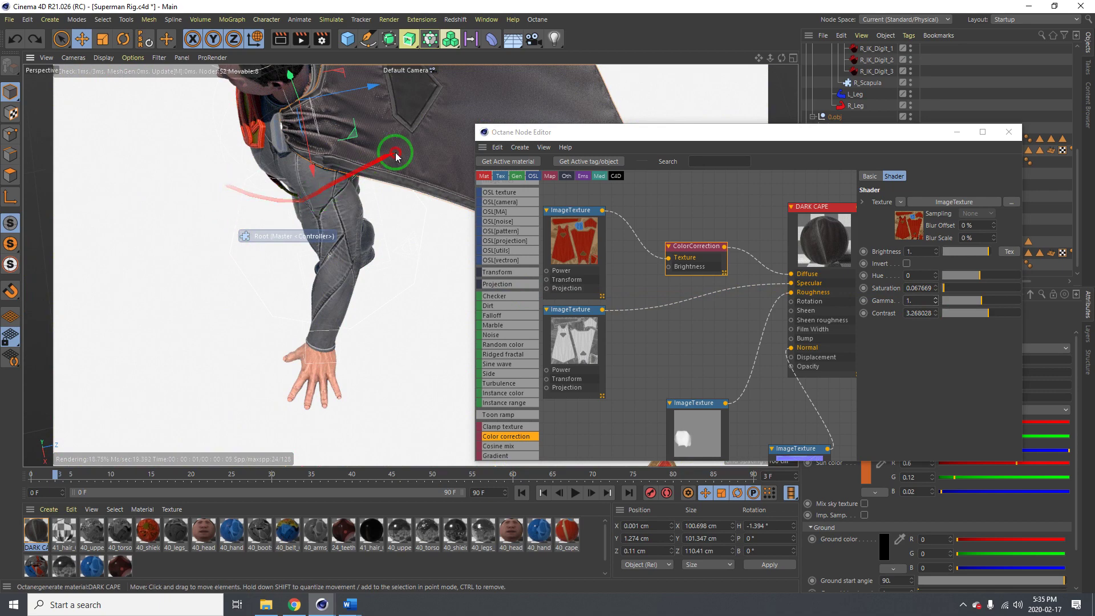
Check the figure from the front, close the Octane Node Editor and save the Superman Rig scene
{"action": "left_click_drag", "start_coordinate": [408, 147], "coordinate": [465, 78], "text": "alt"}
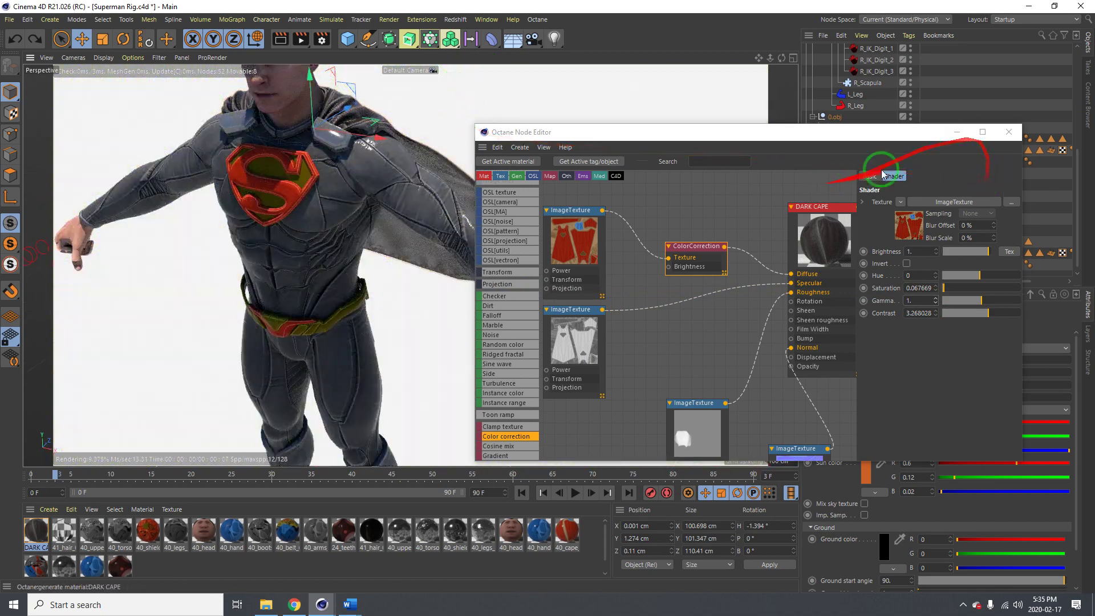
{"action": "left_click", "coordinate": [1006, 133]}
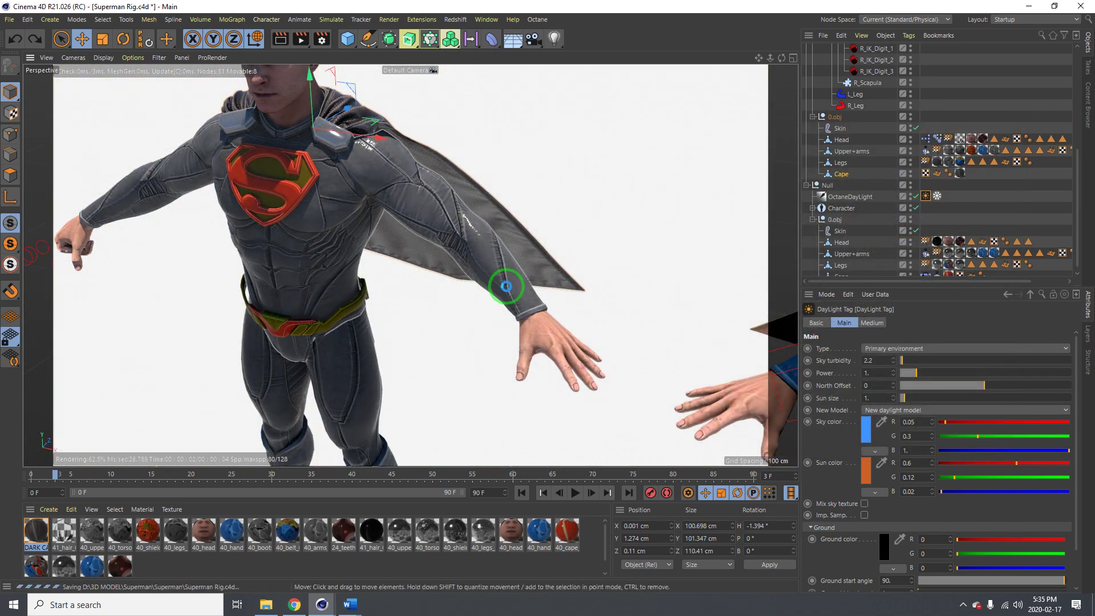
Turn off the Octane preview in the viewport and examine the grey figure's cape and chest from the front and side
{"action": "scroll", "coordinate": [271, 192], "scroll_direction": "down", "scroll_amount": 3}
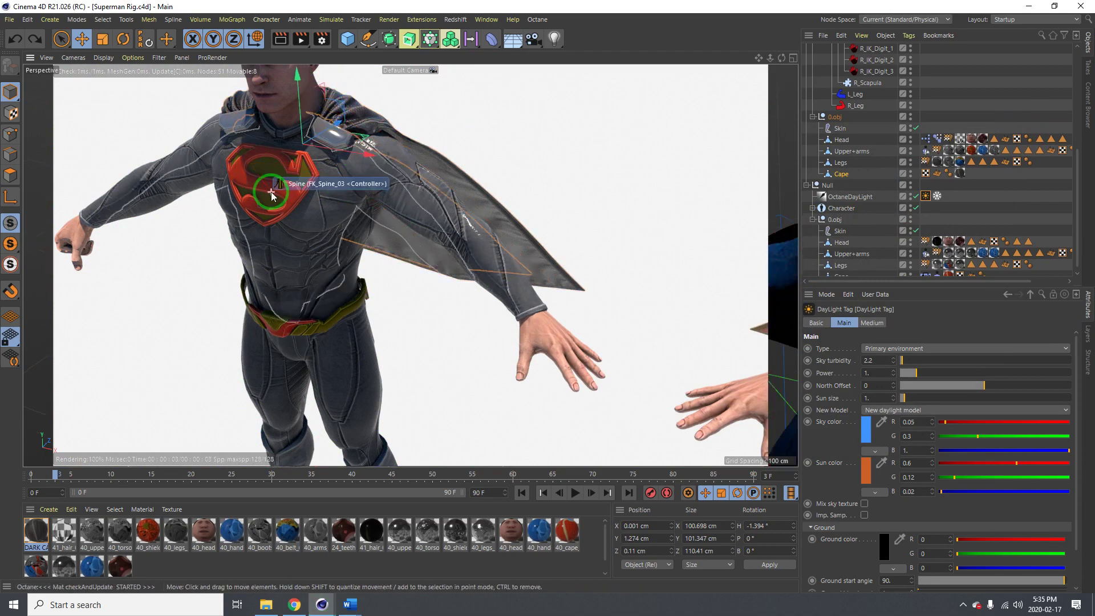
{"action": "left_click_drag", "start_coordinate": [272, 192], "coordinate": [313, 172], "text": "alt"}
{"action": "left_click_drag", "start_coordinate": [519, 58], "coordinate": [477, 23]}
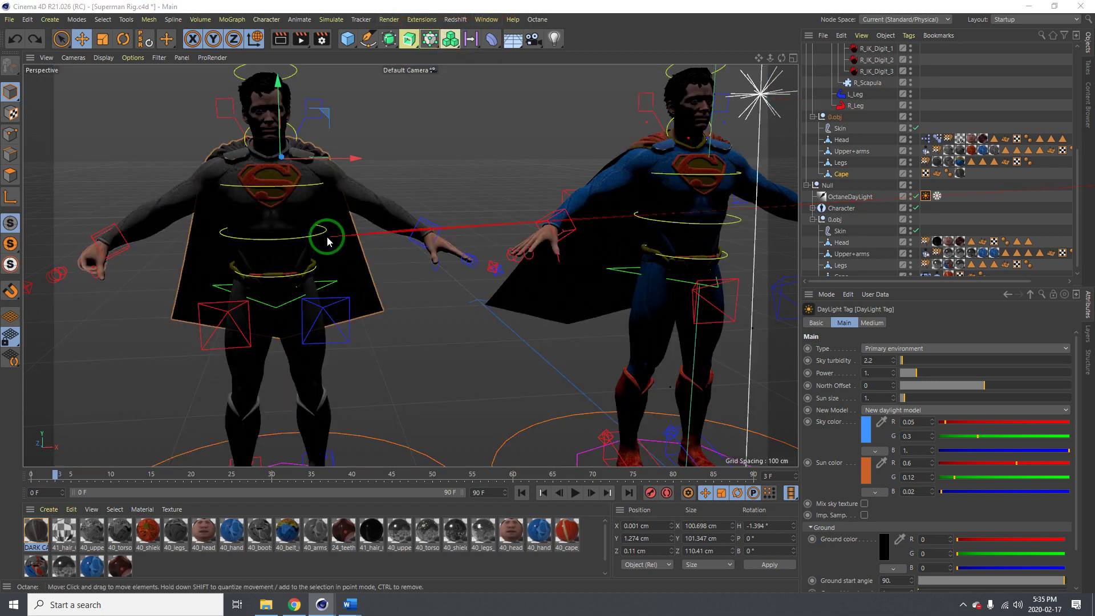
{"action": "scroll", "coordinate": [313, 197], "scroll_direction": "up", "scroll_amount": 3}
{"action": "left_click_drag", "start_coordinate": [313, 188], "coordinate": [179, 210], "text": "alt"}
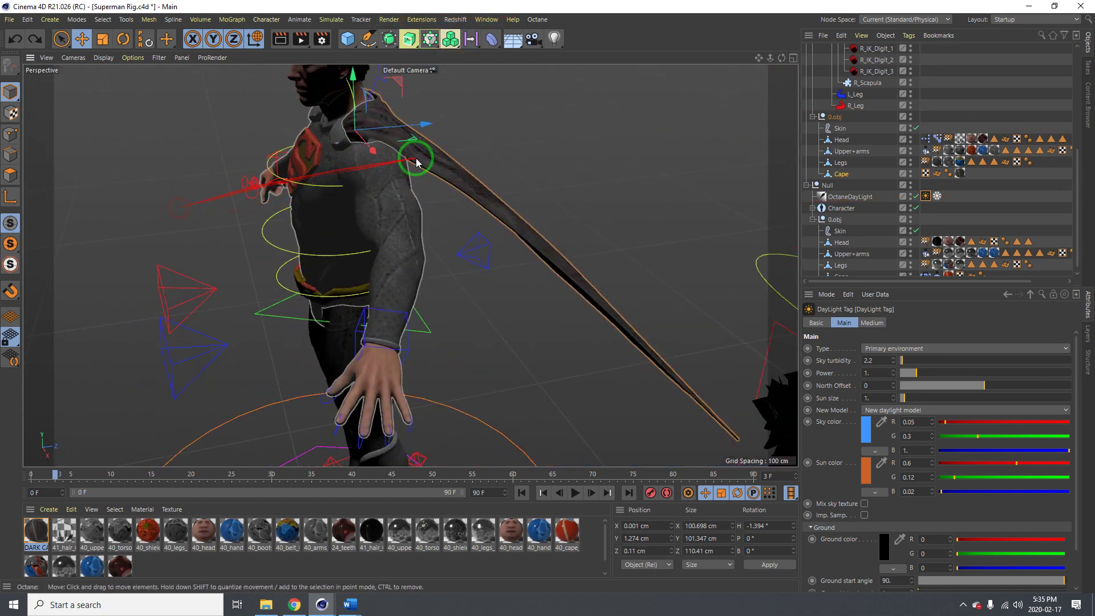
{"action": "left_click_drag", "start_coordinate": [414, 159], "coordinate": [463, 139], "text": "alt"}
{"action": "middle_click_drag", "start_coordinate": [367, 146], "coordinate": [355, 258], "text": "alt"}
{"action": "scroll", "coordinate": [384, 232], "scroll_direction": "up", "scroll_amount": 4}
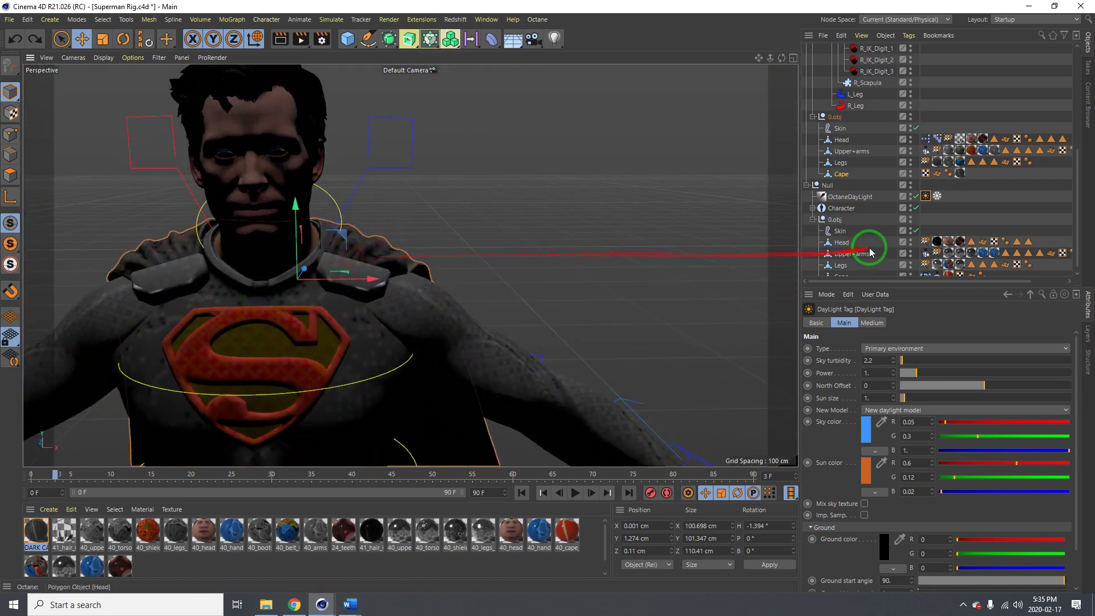
Add a Cloth tag to the grey figure's Cape, with the Null and Character hierarchies collapsed
{"action": "left_click", "coordinate": [842, 176]}
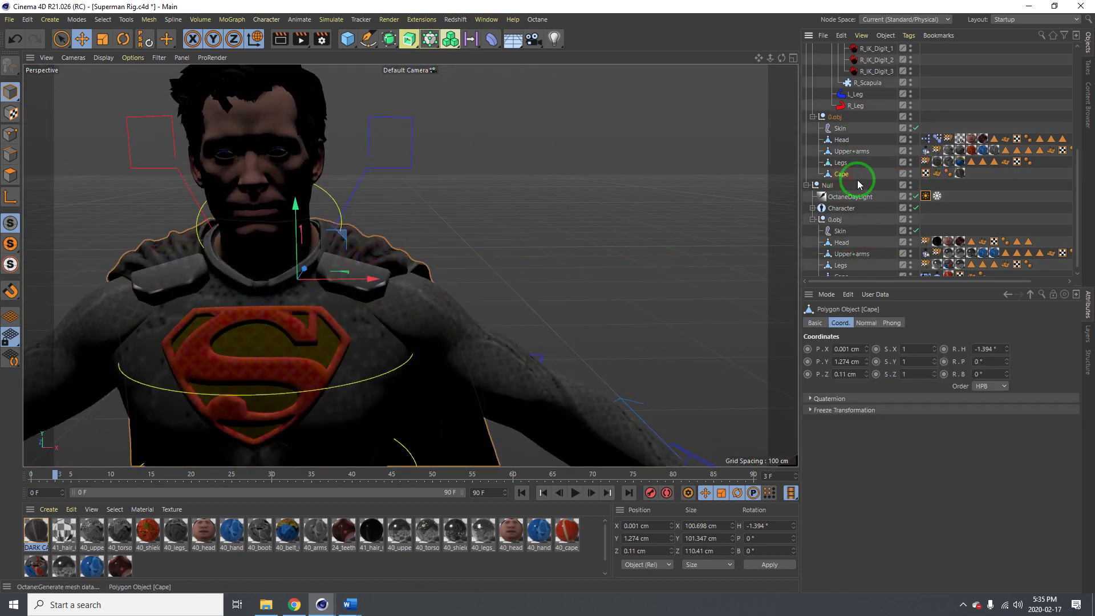
{"action": "left_click", "coordinate": [805, 186]}
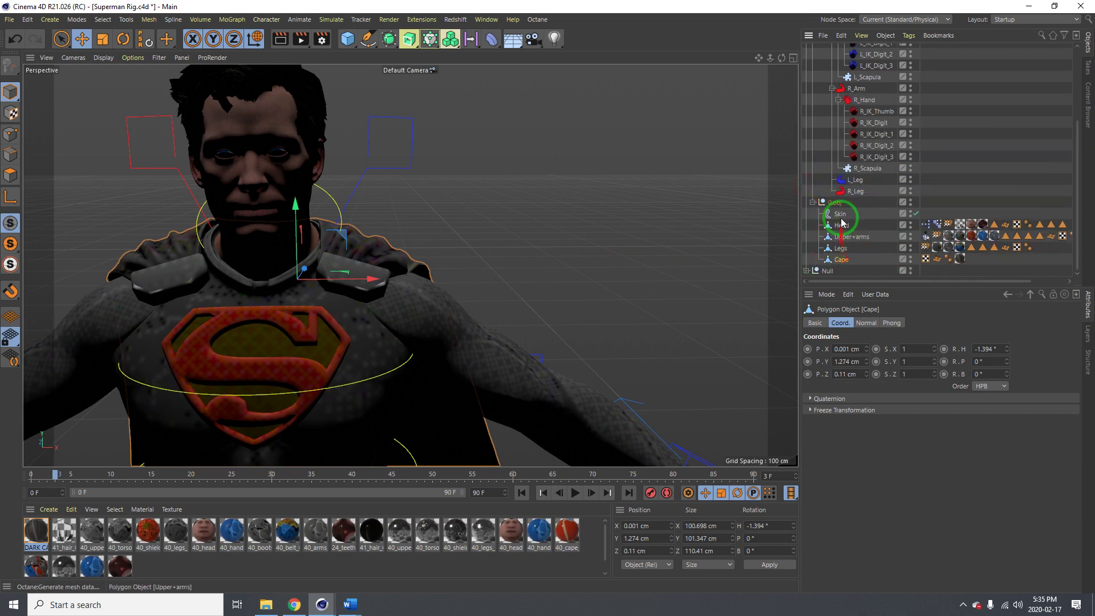
{"action": "scroll", "coordinate": [833, 131], "scroll_direction": "up", "scroll_amount": 5}
{"action": "left_click", "coordinate": [813, 61]}
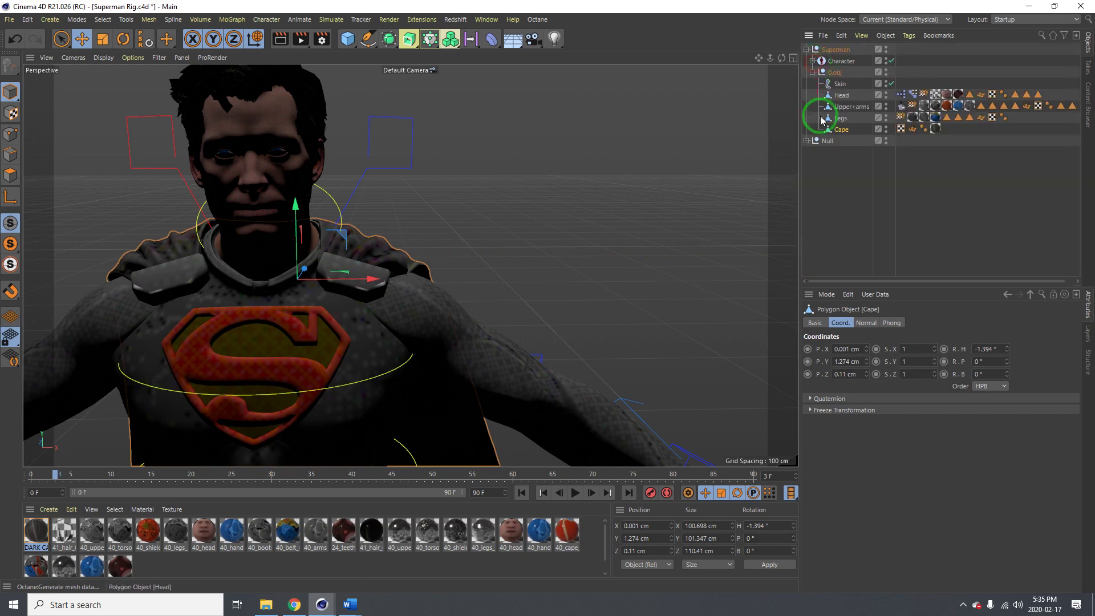
{"action": "key", "text": "shift+c"}
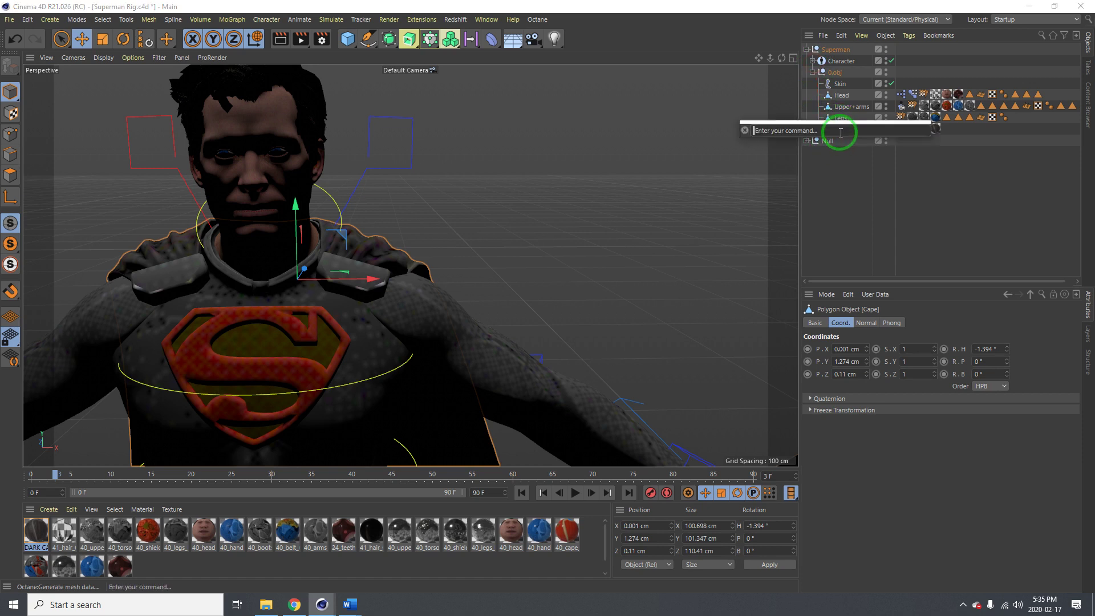
{"action": "type", "text": "CLOTH"}
{"action": "left_click", "coordinate": [779, 144]}
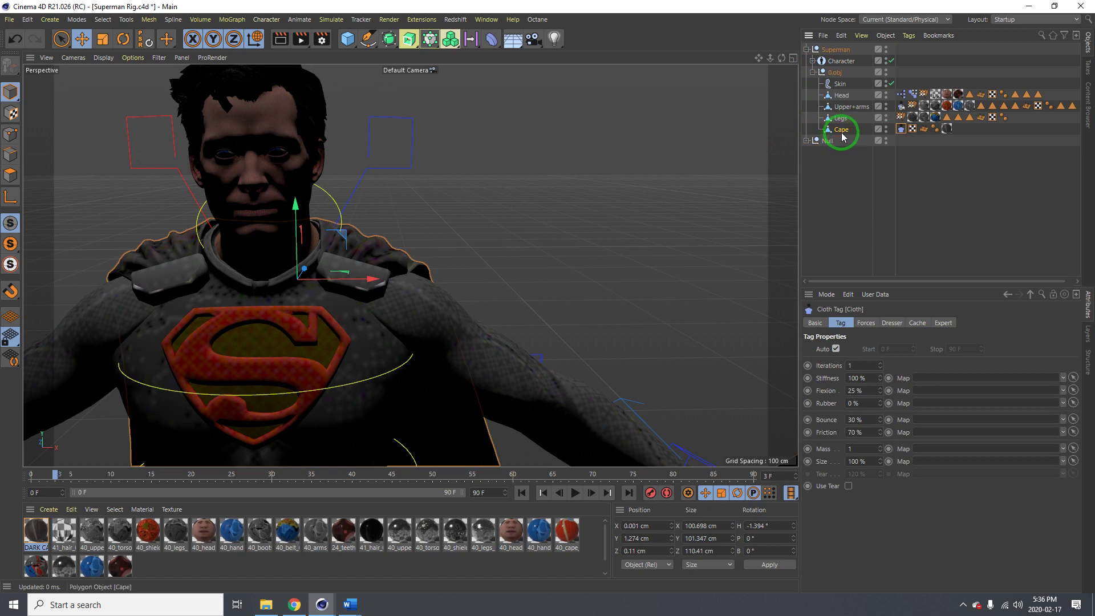
Add a Cloth Belt tag to the grey figure's Cape
{"action": "key", "text": "shift+c"}
{"action": "type", "text": "CLOTH"}
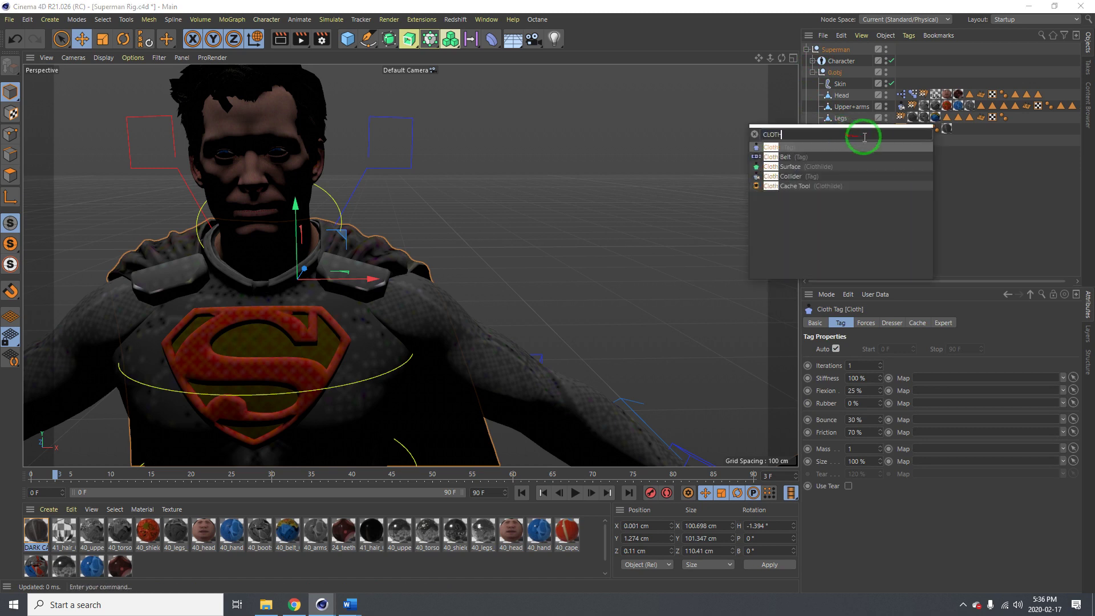
{"action": "left_click", "coordinate": [795, 158]}
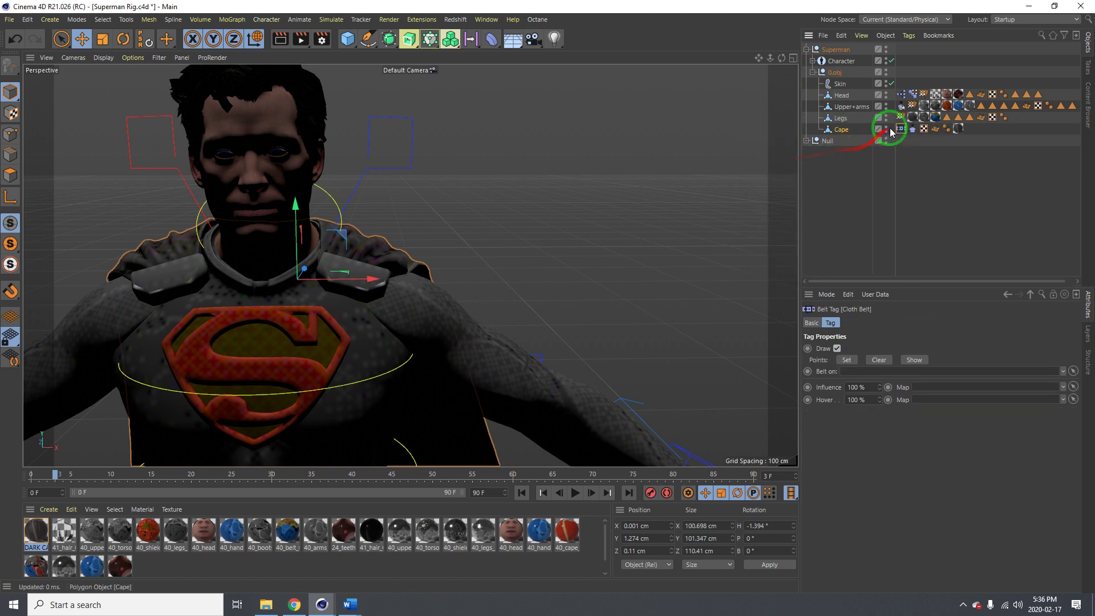
Show the Cape's selected shoulder points in point mode and hide the grey figure's Upper+arms mesh, keeping the Legs visible
{"action": "scroll", "coordinate": [396, 305], "scroll_direction": "down", "scroll_amount": 4}
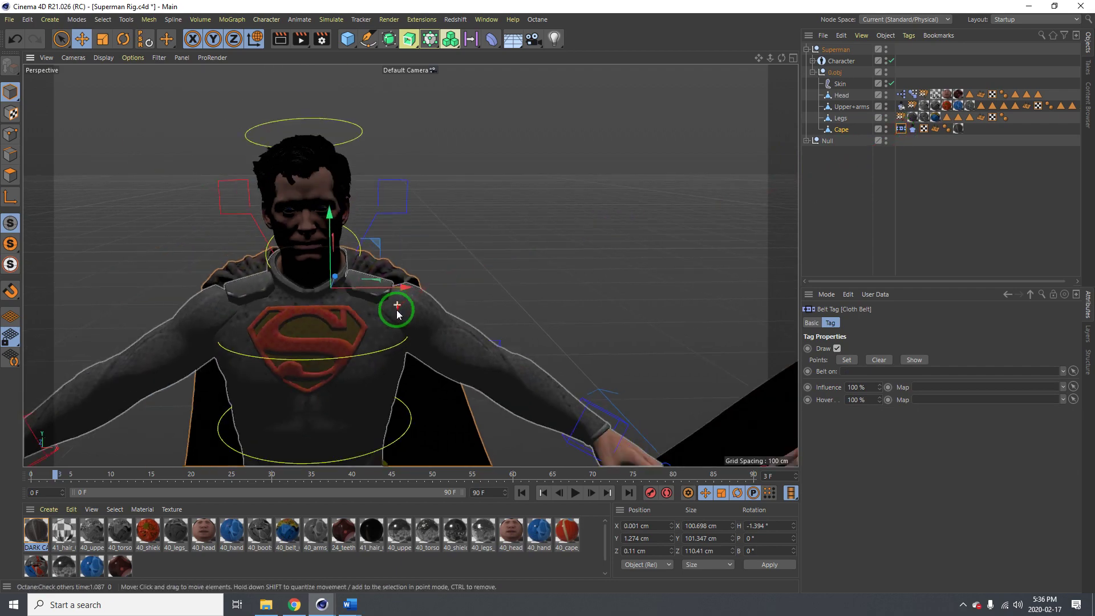
{"action": "left_click", "coordinate": [9, 136]}
{"action": "left_click_drag", "start_coordinate": [393, 306], "coordinate": [439, 216], "text": "alt"}
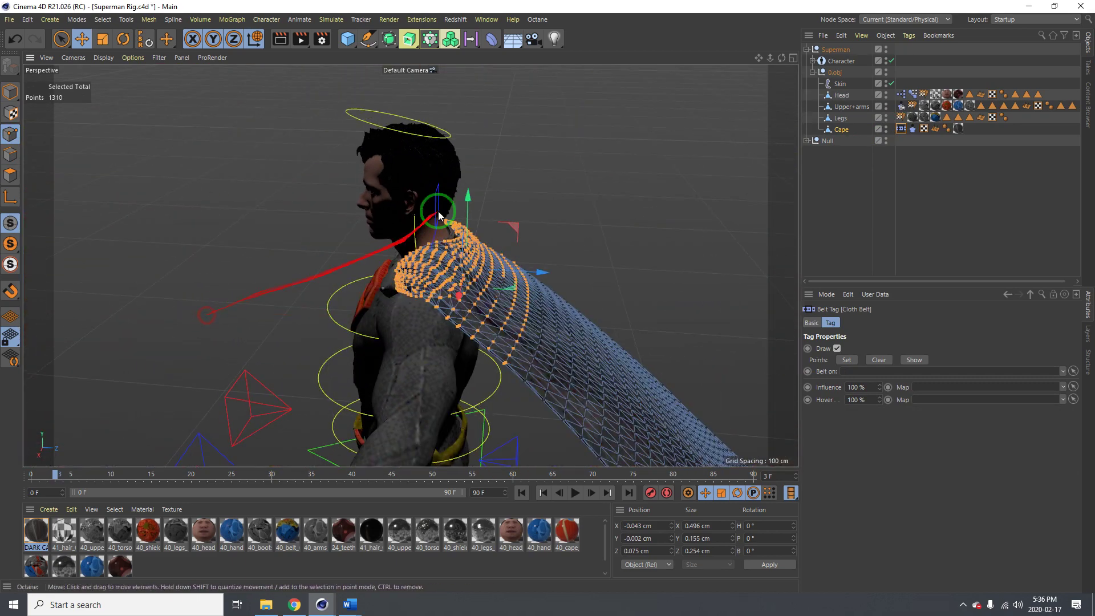
{"action": "left_click", "coordinate": [886, 105]}
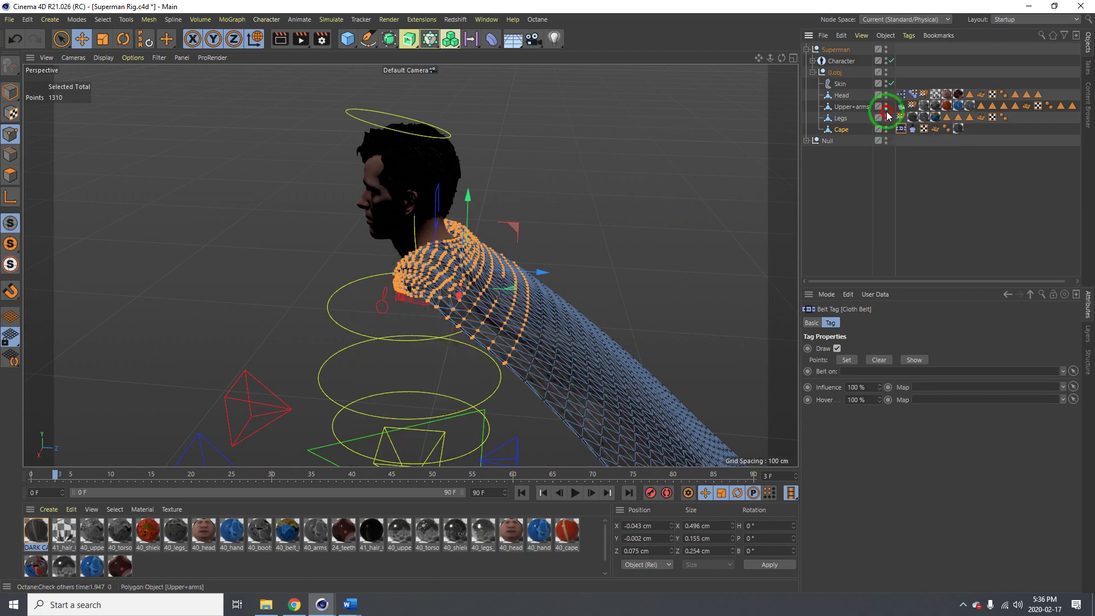
{"action": "left_click", "coordinate": [886, 117]}
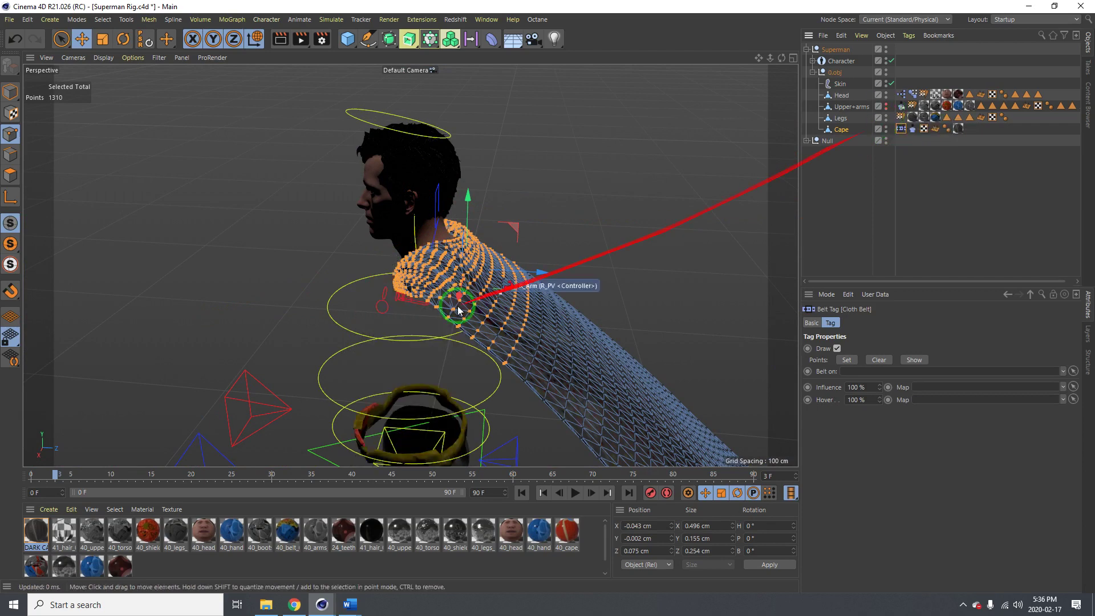
Examine the Cape's selected points around the collar and both shoulders from the front, side and back
{"action": "left_click_drag", "start_coordinate": [435, 311], "coordinate": [631, 238], "text": "alt"}
{"action": "scroll", "coordinate": [446, 299], "scroll_direction": "up", "scroll_amount": 4}
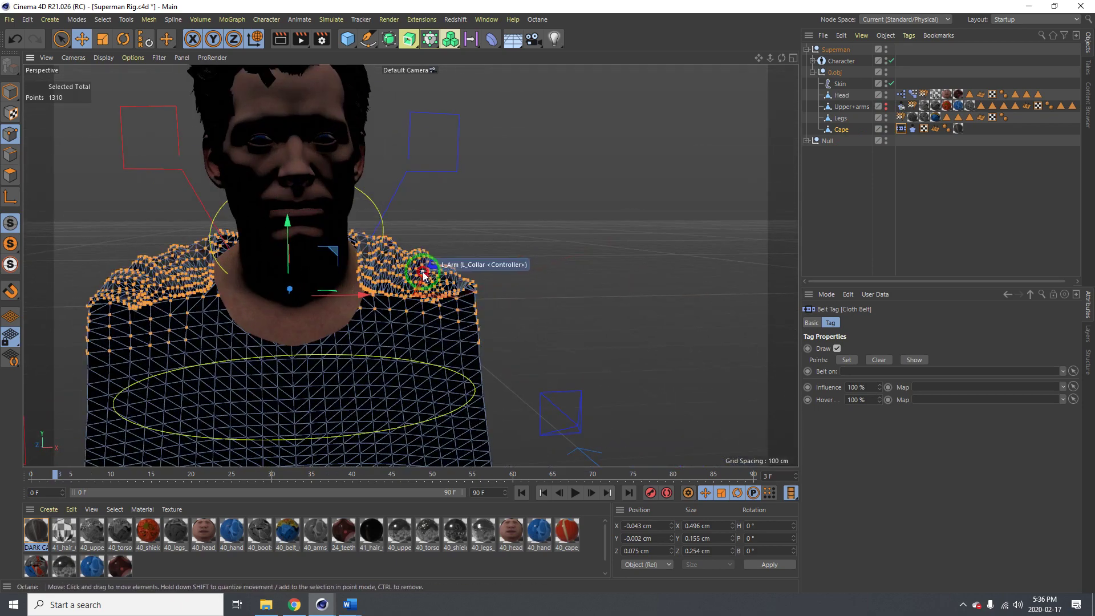
{"action": "left_click_drag", "start_coordinate": [421, 269], "coordinate": [405, 210], "text": "alt"}
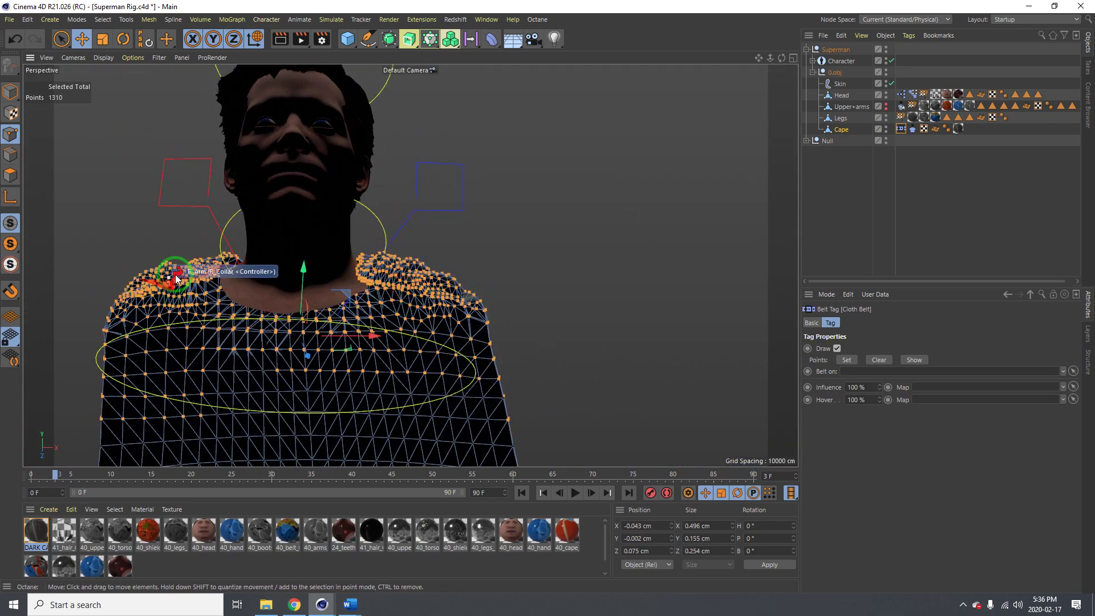
{"action": "left_click_drag", "start_coordinate": [208, 267], "coordinate": [121, 313], "text": "alt"}
{"action": "left_click_drag", "start_coordinate": [313, 306], "coordinate": [225, 317], "text": "alt"}
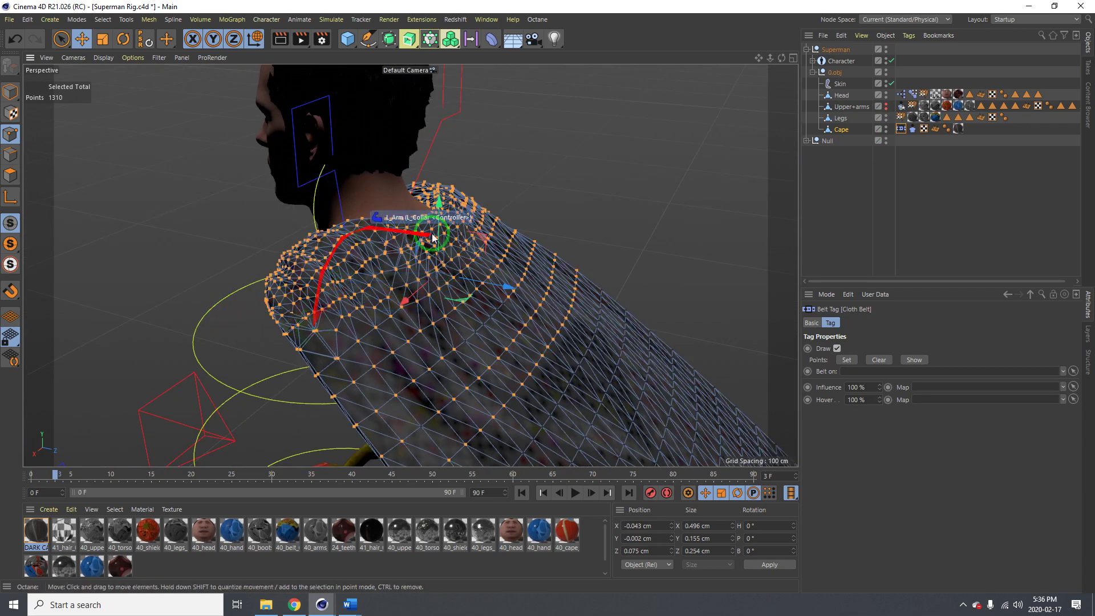
{"action": "left_click_drag", "start_coordinate": [473, 260], "coordinate": [507, 396]}
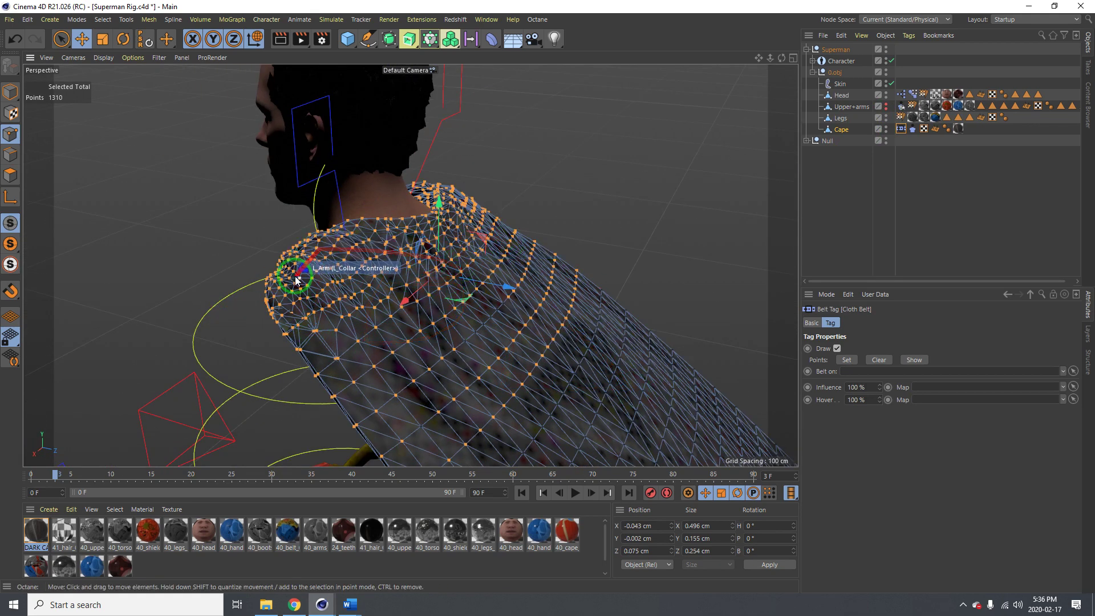
{"action": "left_click_drag", "start_coordinate": [296, 276], "coordinate": [519, 259], "text": "alt"}
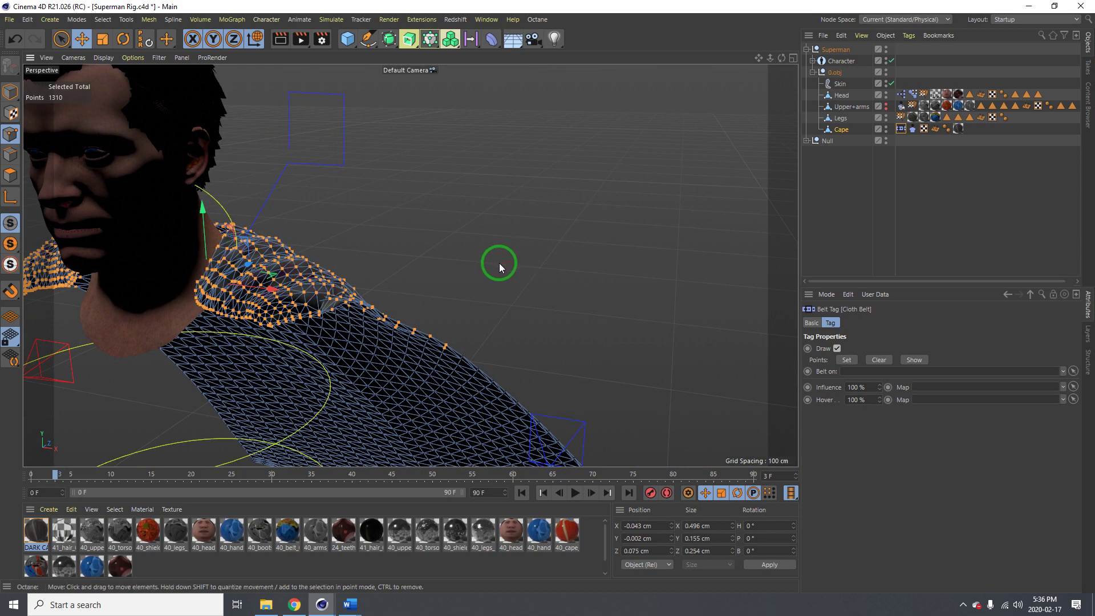
{"action": "left_click_drag", "start_coordinate": [319, 283], "coordinate": [427, 289], "text": "alt"}
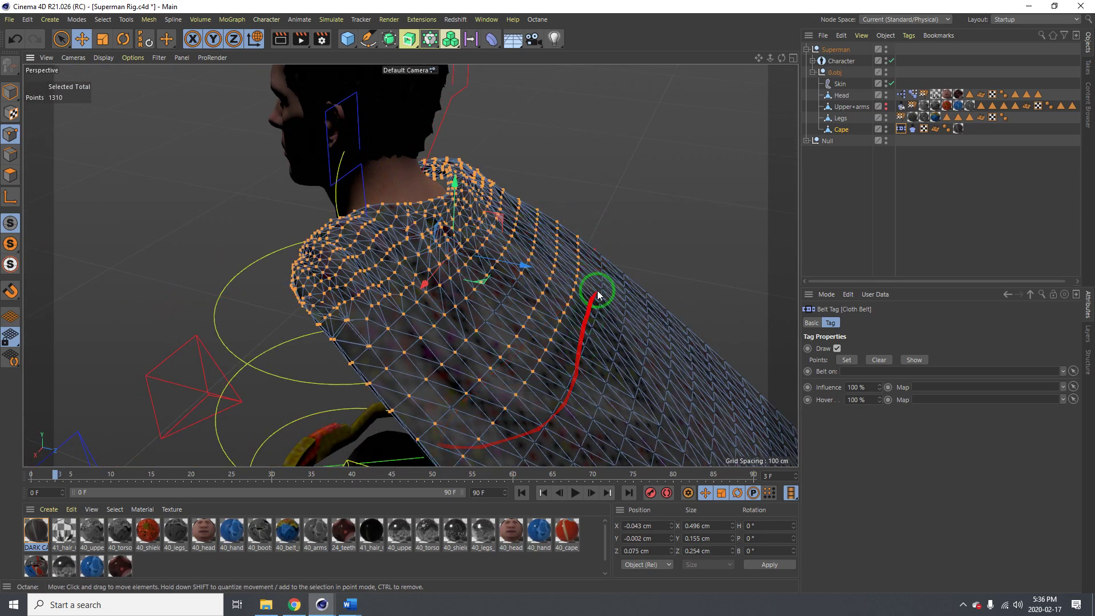
{"action": "left_click_drag", "start_coordinate": [310, 270], "coordinate": [473, 249], "text": "alt"}
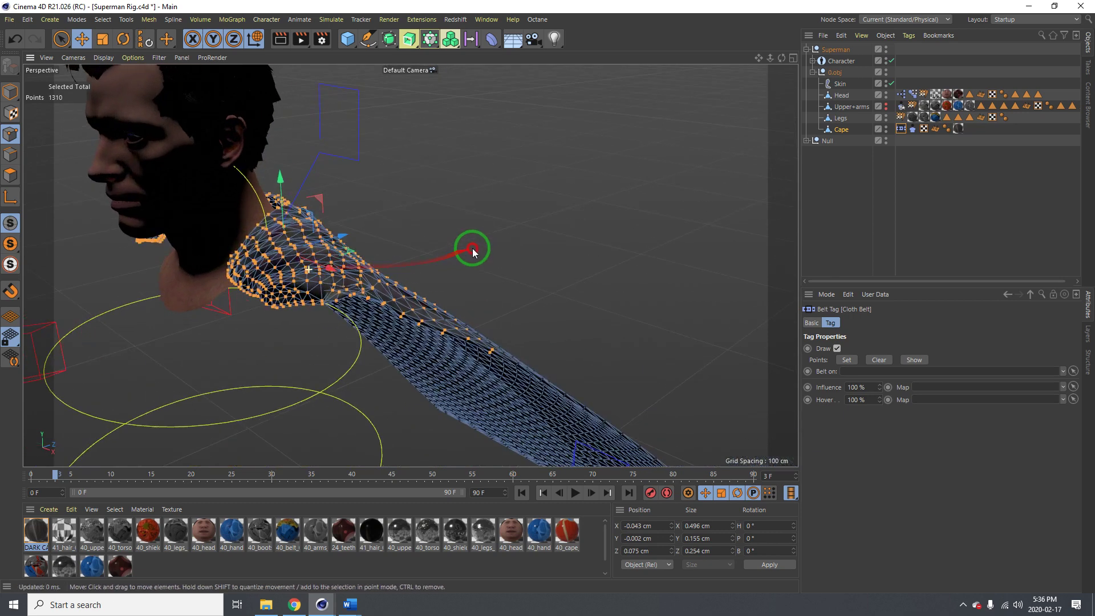
Make the grey figure's Upper+arms mesh visible again
{"action": "scroll", "coordinate": [239, 275], "scroll_direction": "down", "scroll_amount": 4}
{"action": "left_click_drag", "start_coordinate": [251, 263], "coordinate": [371, 241], "text": "alt"}
{"action": "left_click", "coordinate": [887, 106]}
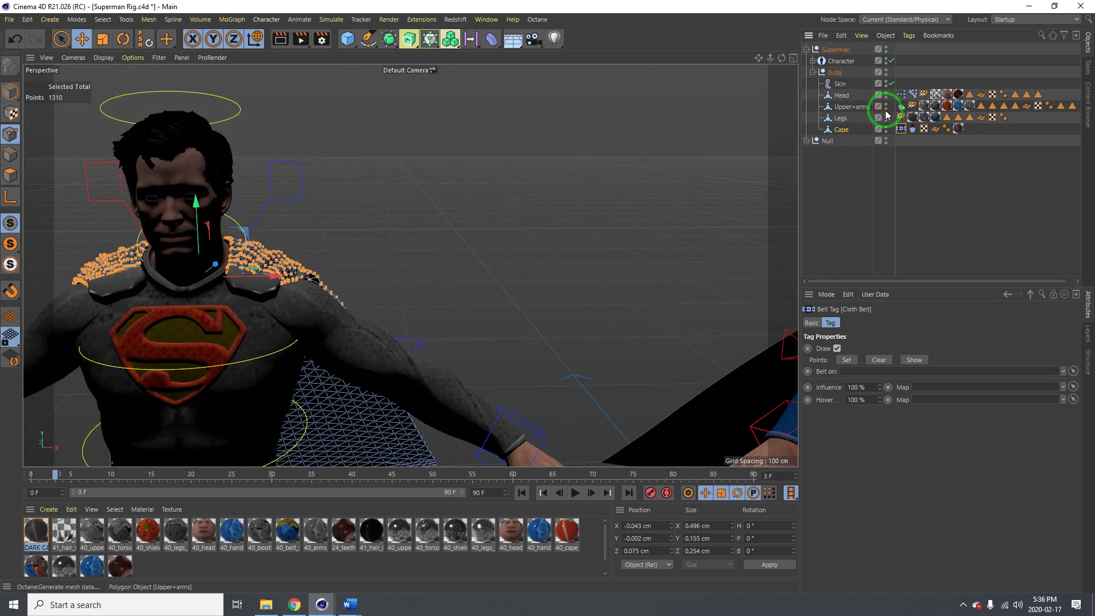
Assign Upper+arms as the Cloth Belt tag's Belt on object and set the Cape's selected shoulder points as its belt points
{"action": "scroll", "coordinate": [293, 290], "scroll_direction": "down", "scroll_amount": 4}
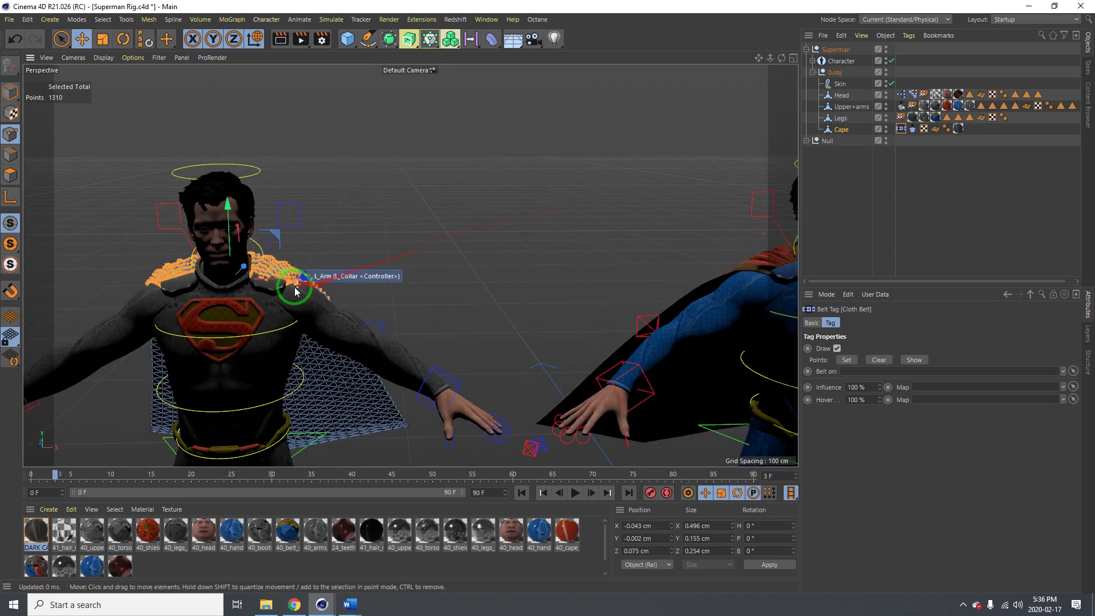
{"action": "middle_click_drag", "start_coordinate": [291, 291], "coordinate": [337, 247], "text": "alt"}
{"action": "left_click_drag", "start_coordinate": [337, 248], "coordinate": [322, 254], "text": "alt"}
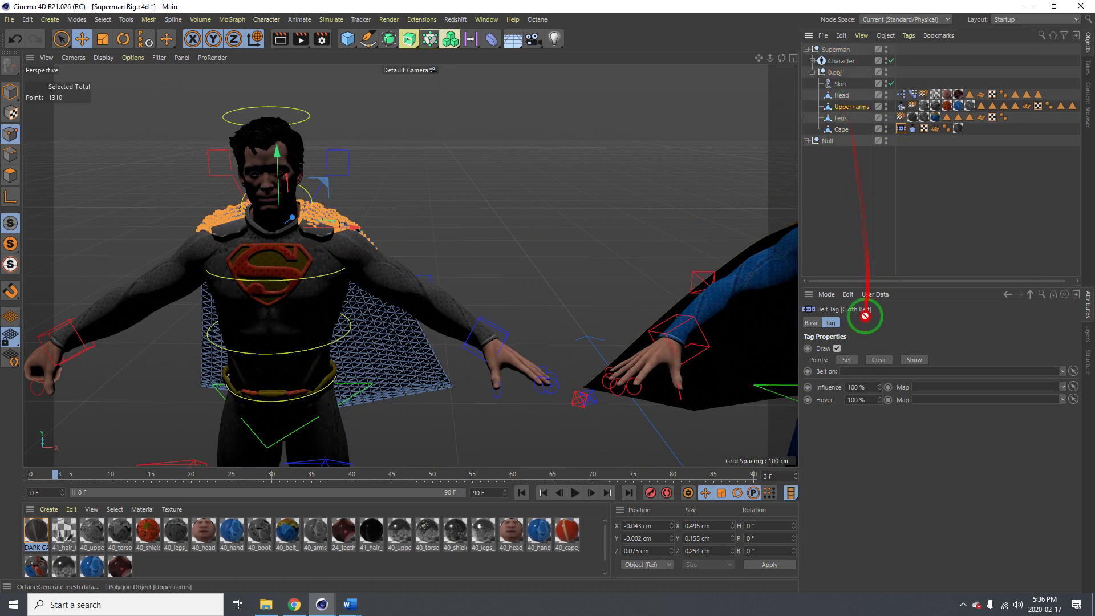
{"action": "left_click_drag", "start_coordinate": [854, 374], "coordinate": [201, 259]}
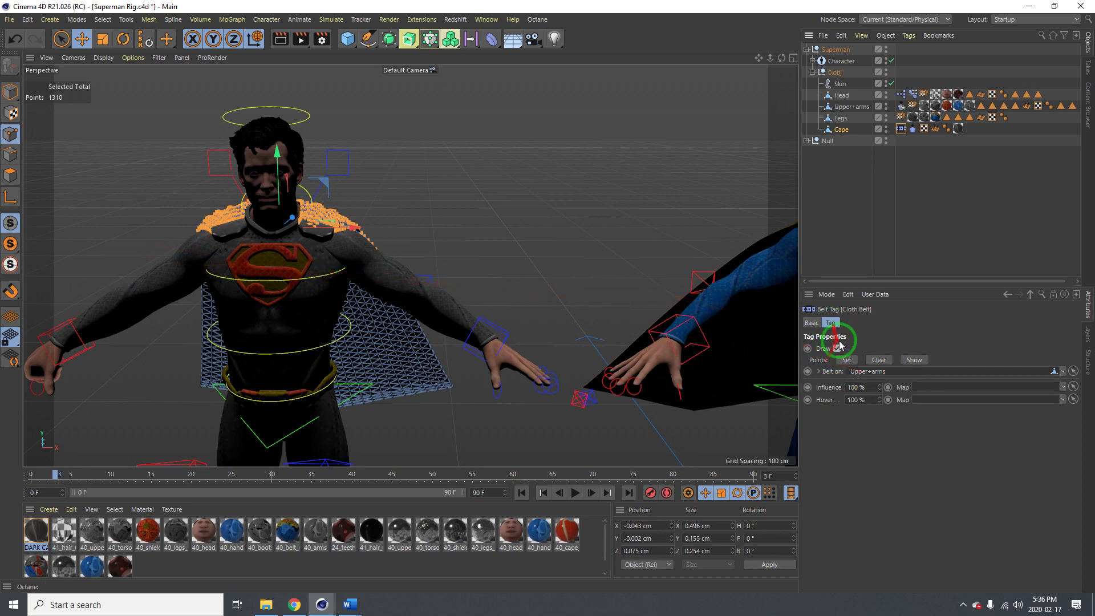
{"action": "left_click", "coordinate": [846, 362]}
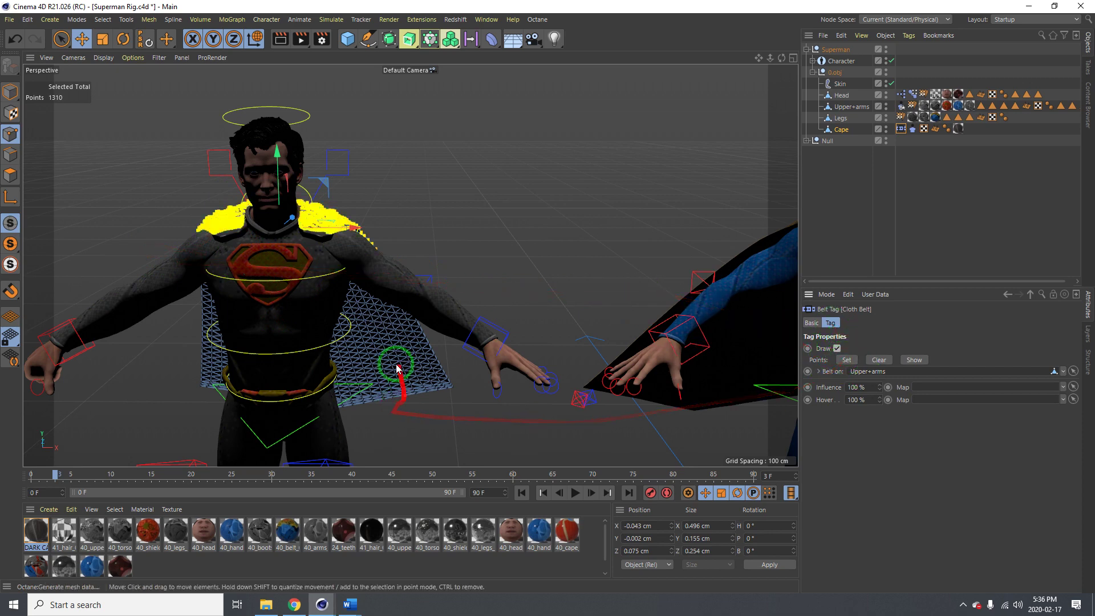
Play the cloth simulation to check how the cape falls from the belted shoulders, and stop it
{"action": "left_click_drag", "start_coordinate": [381, 306], "coordinate": [306, 246], "text": "alt"}
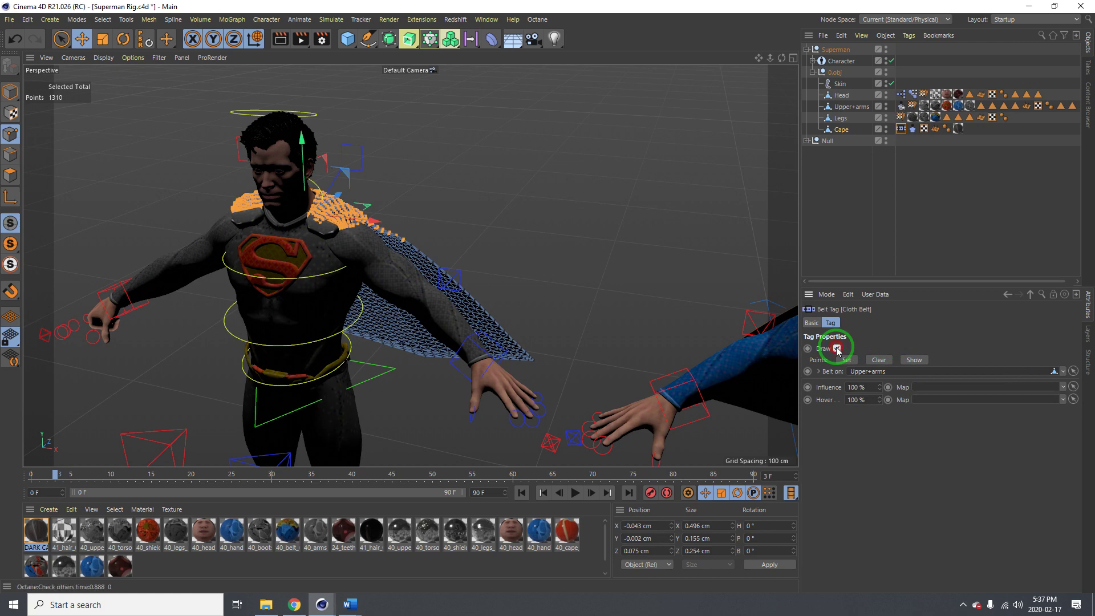
{"action": "middle_click_drag", "start_coordinate": [265, 322], "coordinate": [371, 218], "text": "alt"}
{"action": "mouse_move", "coordinate": [371, 218]}
{"action": "left_mouse_down", "text": "alt"}
{"action": "mouse_move", "coordinate": [396, 215]}
{"action": "mouse_move", "coordinate": [371, 218]}
{"action": "left_mouse_up", "text": "alt"}
{"action": "left_click_drag", "start_coordinate": [455, 286], "coordinate": [526, 482]}
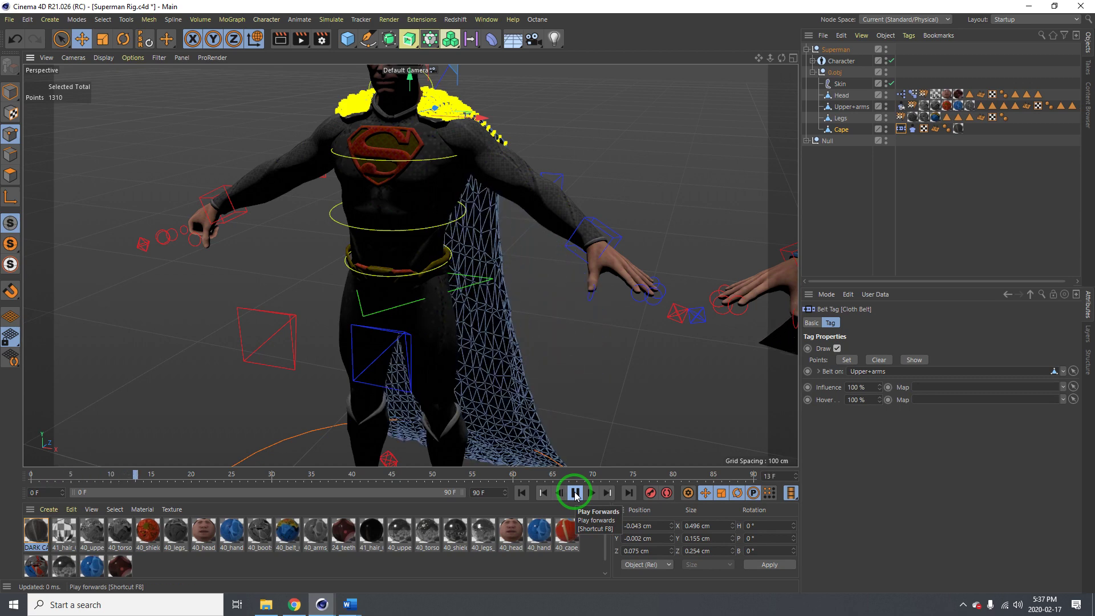
{"action": "left_click", "coordinate": [575, 496]}
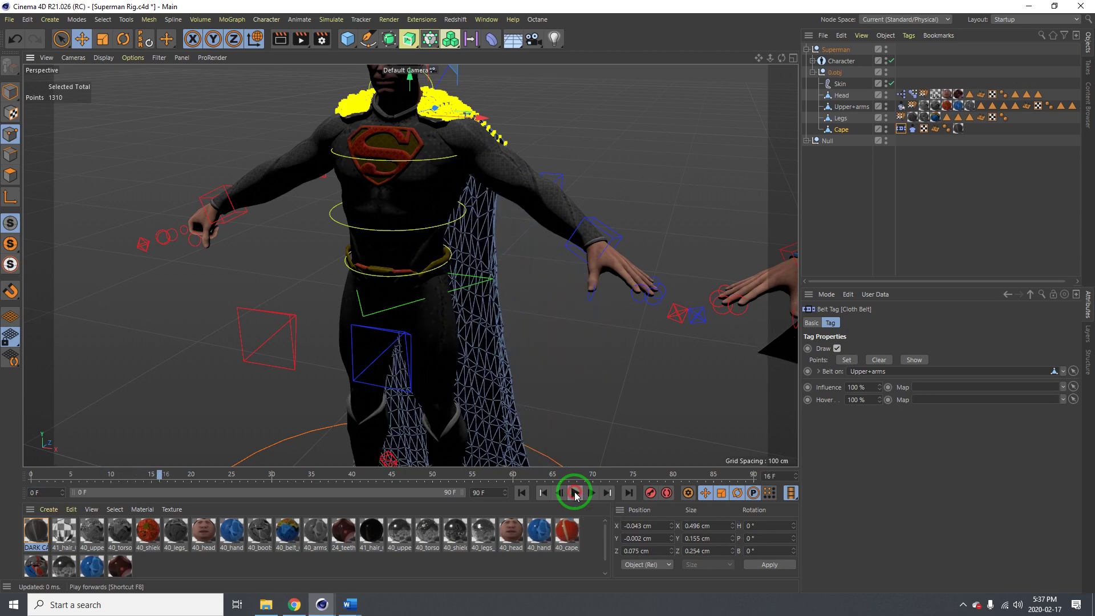
Expand the Null group, hide the blue figure's Cape and open the Cloth Collider tag of its Upper+arms mesh
{"action": "left_click", "coordinate": [807, 141]}
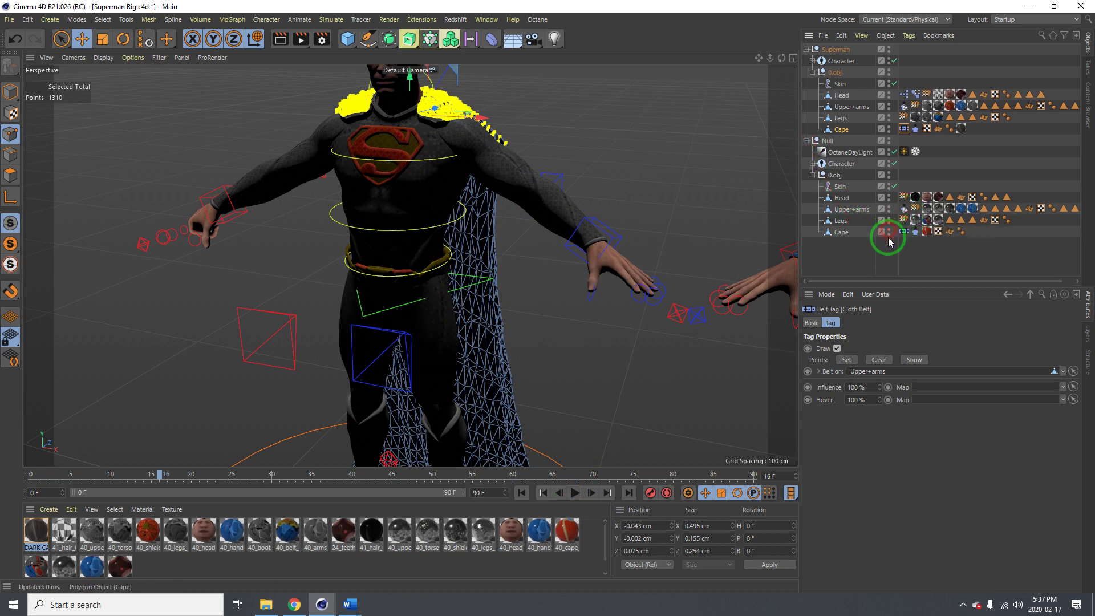
{"action": "left_click", "coordinate": [904, 209]}
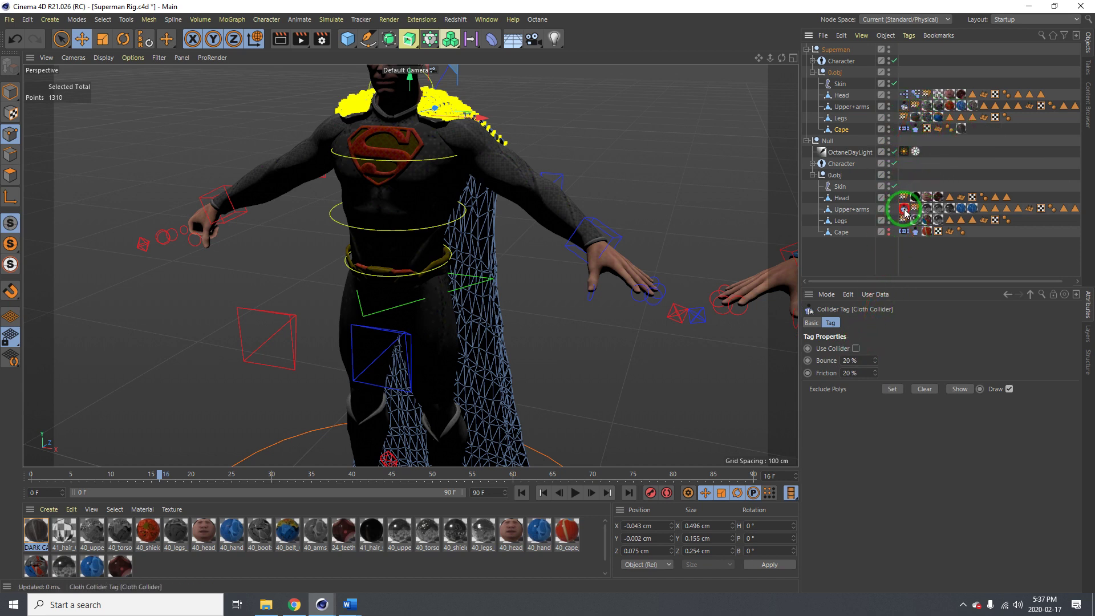
{"action": "left_click_drag", "start_coordinate": [905, 209], "coordinate": [873, 282]}
Replay the cloth simulation from frame 0 and examine the moving cape from behind
{"action": "left_click", "coordinate": [527, 495]}
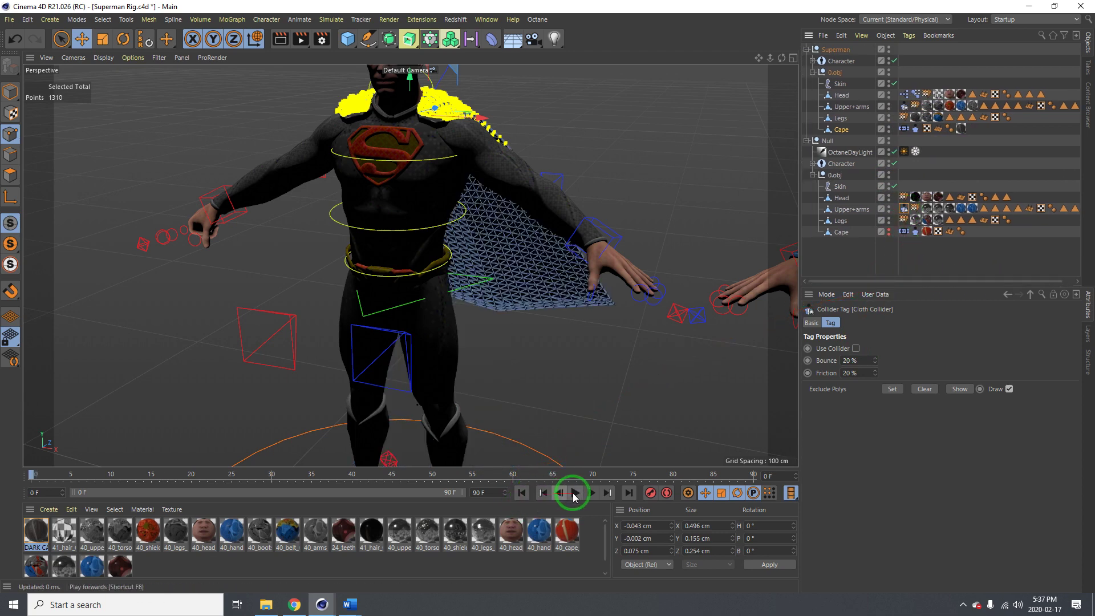
{"action": "left_click", "coordinate": [575, 494]}
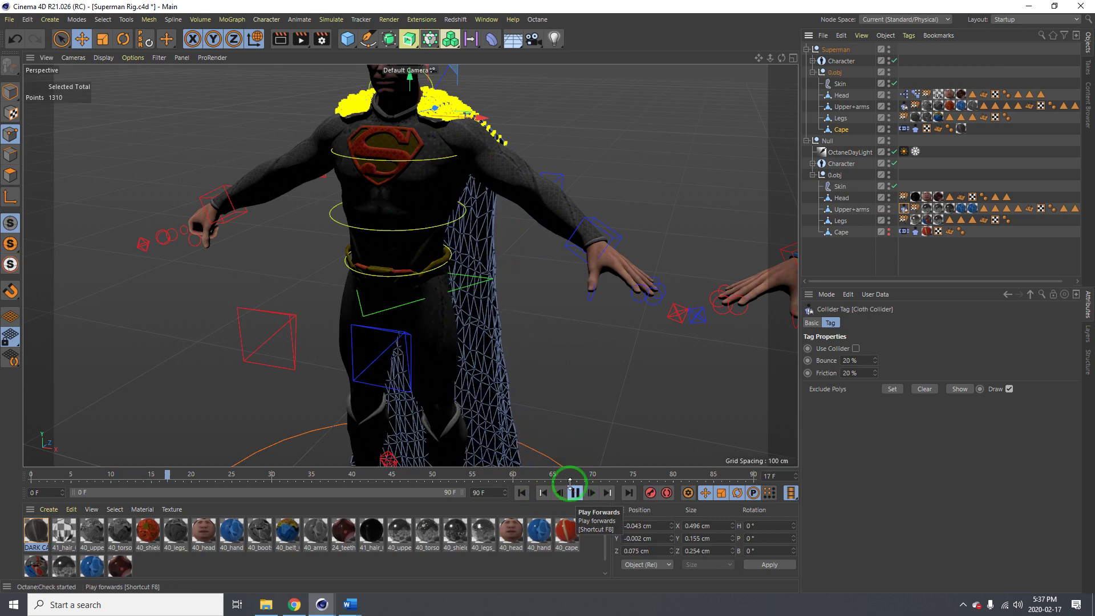
{"action": "left_click_drag", "start_coordinate": [438, 182], "coordinate": [609, 215], "text": "alt"}
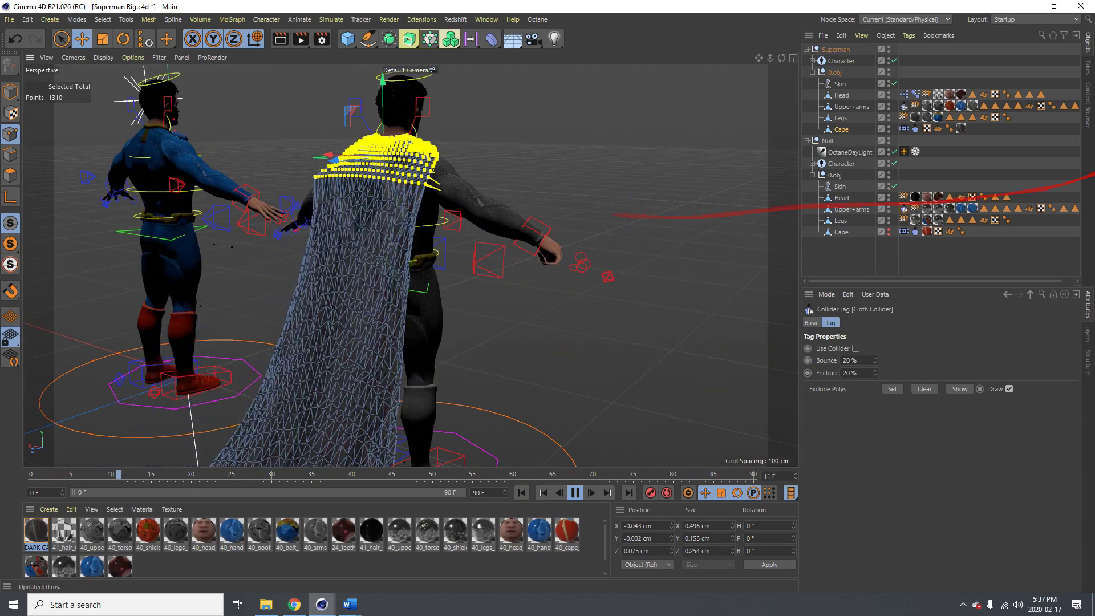
Bring the Live Viewer render beside the viewport, narrow its window and examine the moving cape from the side
{"action": "left_click_drag", "start_coordinate": [1094, 135], "coordinate": [666, 128]}
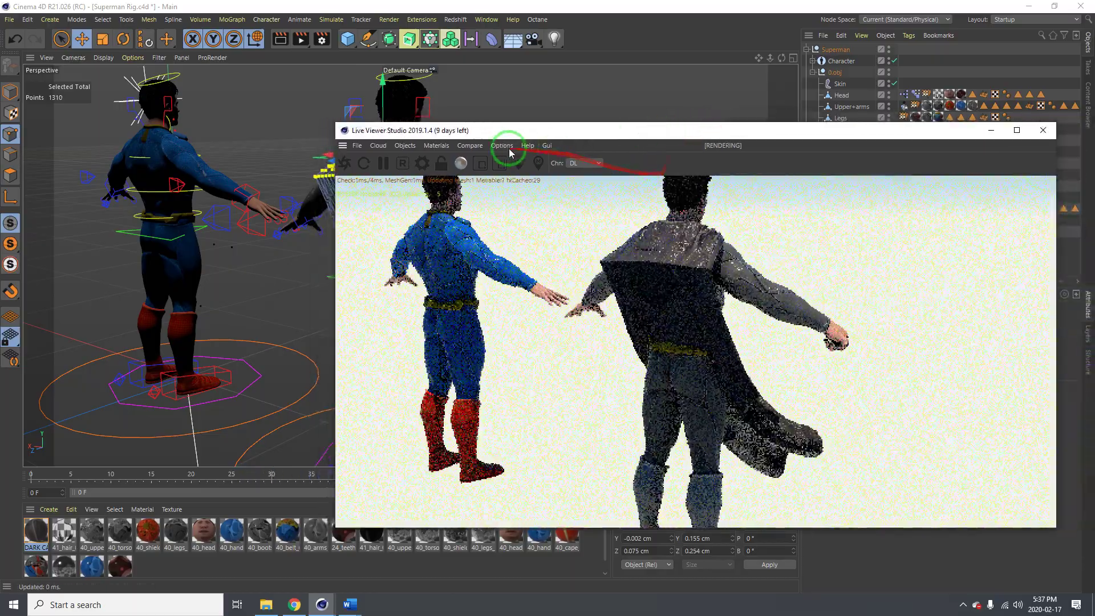
{"action": "left_click_drag", "start_coordinate": [528, 134], "coordinate": [613, 149]}
{"action": "left_click_drag", "start_coordinate": [396, 175], "coordinate": [286, 194], "text": "alt"}
{"action": "mouse_move", "coordinate": [376, 198]}
{"action": "left_mouse_down", "text": "alt"}
{"action": "mouse_move", "coordinate": [253, 221]}
{"action": "mouse_move", "coordinate": [287, 197]}
{"action": "mouse_move", "coordinate": [360, 201]}
{"action": "left_mouse_up", "text": "alt"}
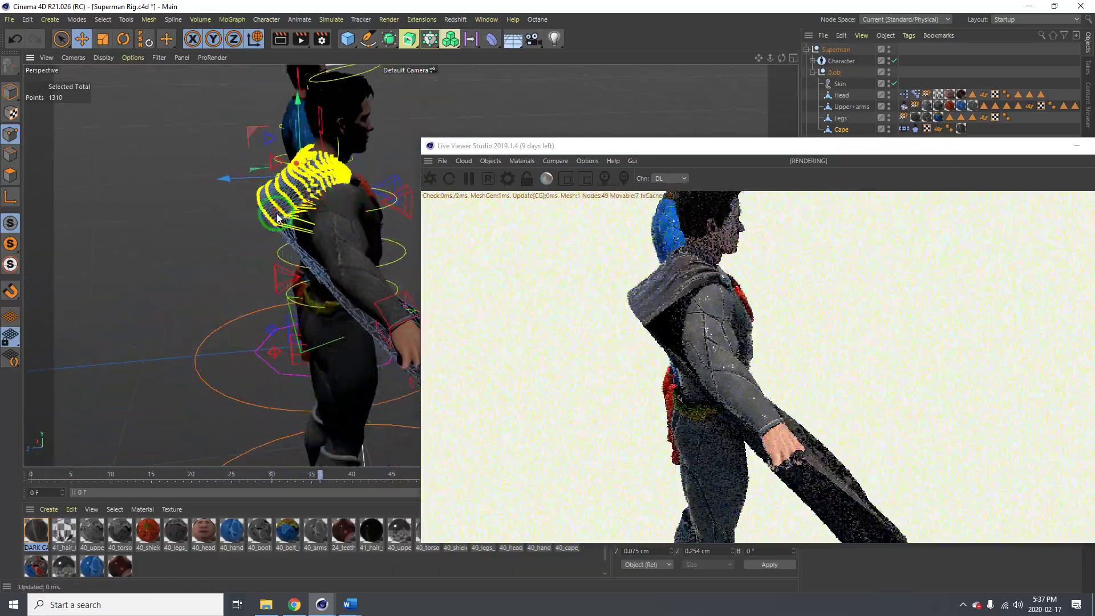
{"action": "left_click_drag", "start_coordinate": [778, 146], "coordinate": [548, 147]}
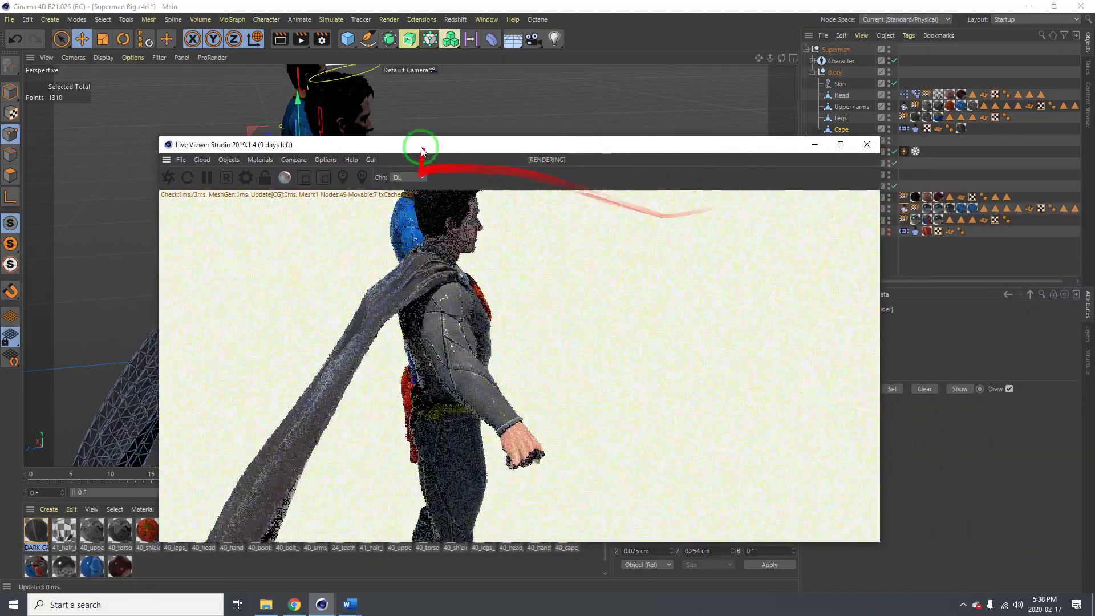
{"action": "left_click_drag", "start_coordinate": [423, 140], "coordinate": [513, 164]}
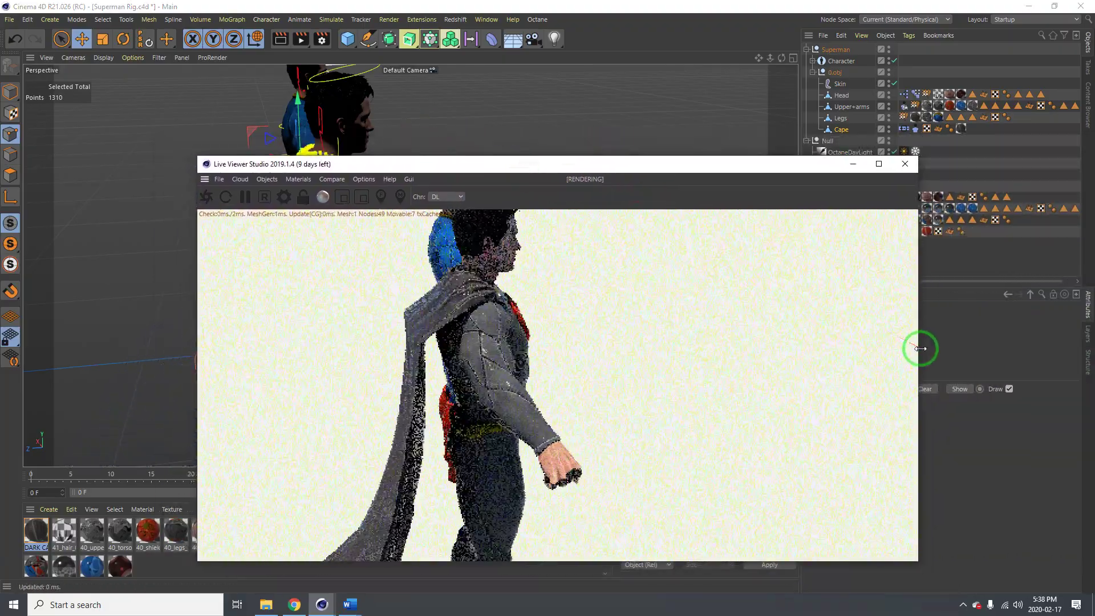
{"action": "left_click_drag", "start_coordinate": [921, 349], "coordinate": [706, 364]}
{"action": "left_click_drag", "start_coordinate": [516, 166], "coordinate": [744, 215]}
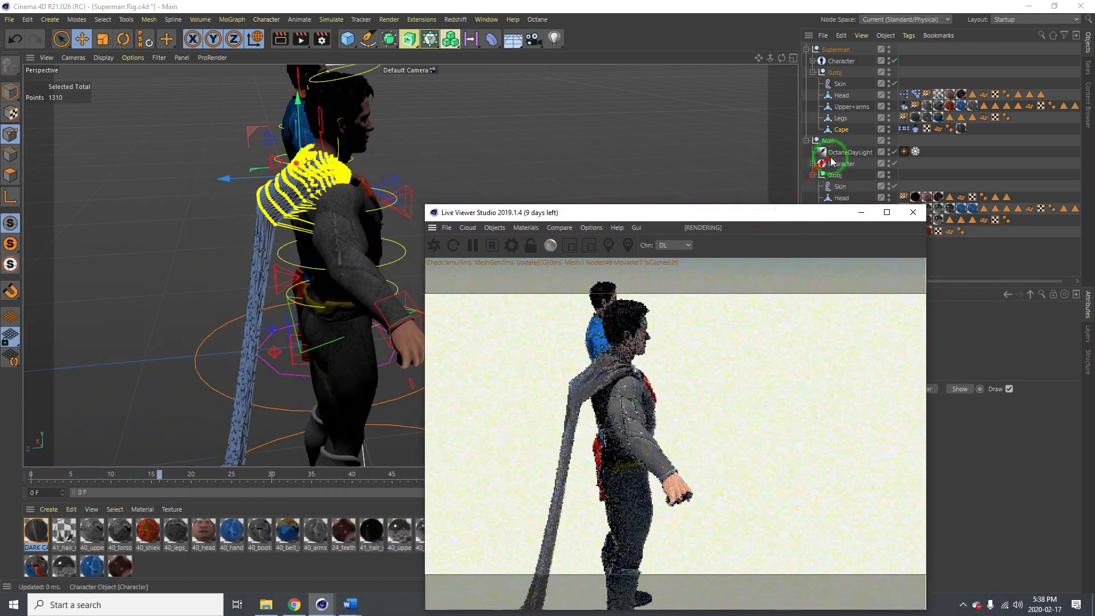
Open the grey figure's Cape Cloth Belt tag, reposition the Live Viewer and stop the simulation playback
{"action": "left_click", "coordinate": [896, 140]}
{"action": "left_click", "coordinate": [904, 128]}
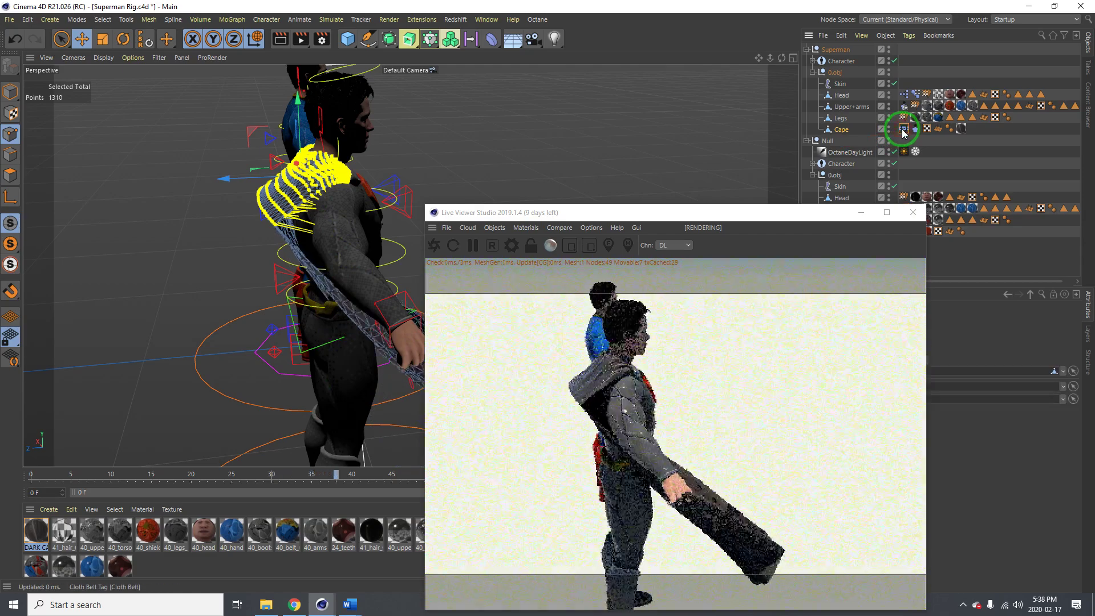
{"action": "left_click_drag", "start_coordinate": [593, 215], "coordinate": [752, 213]}
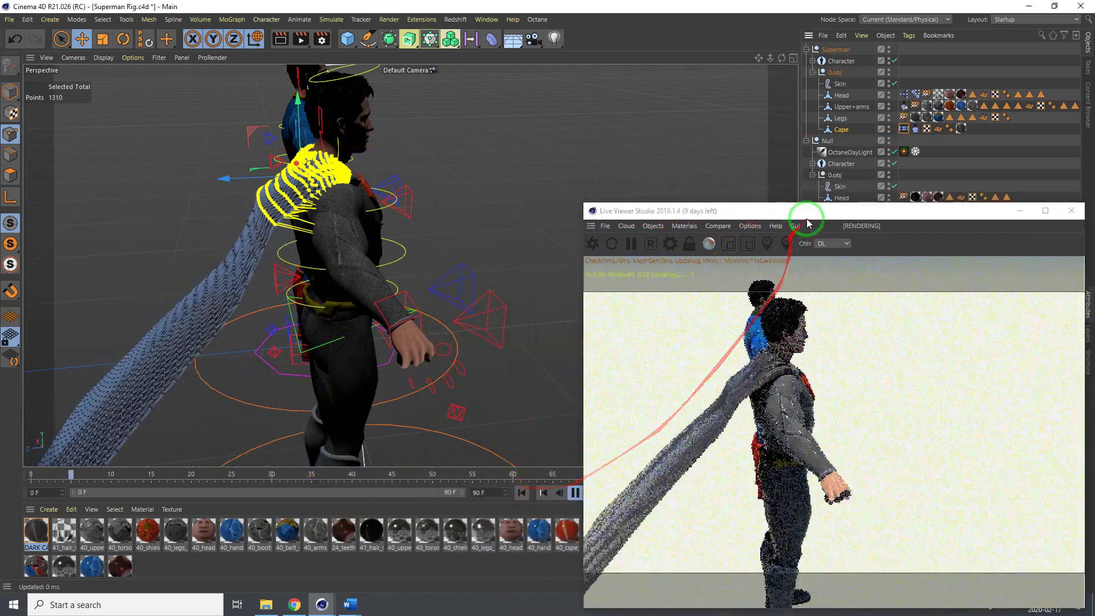
{"action": "left_click_drag", "start_coordinate": [829, 209], "coordinate": [665, 71]}
{"action": "left_click", "coordinate": [577, 492]}
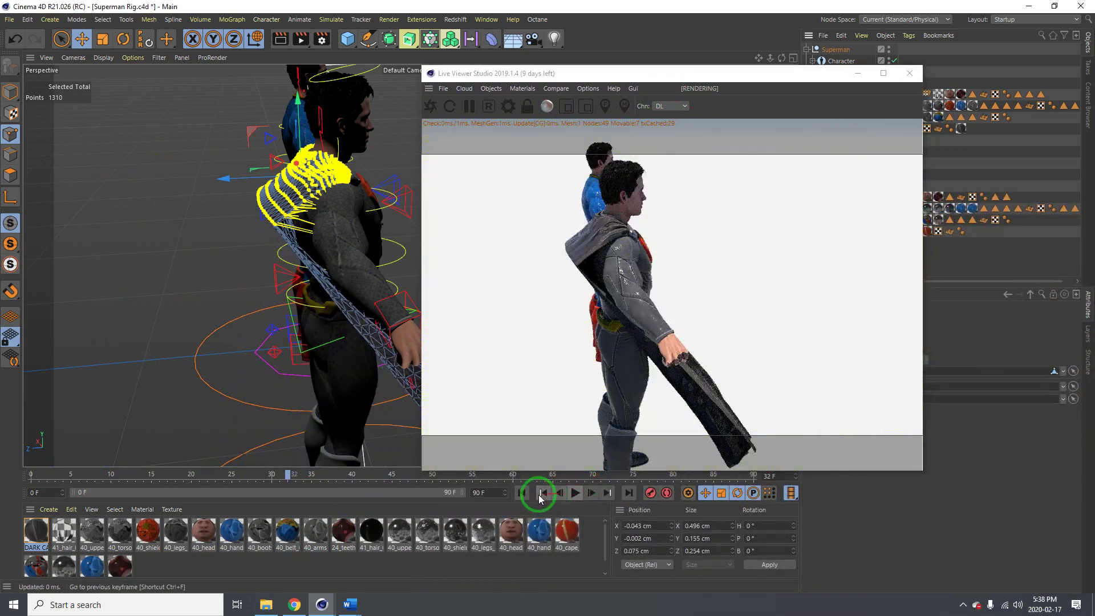
Clear the belt points of the Cape's Cloth Belt tag at frame 0 and move the Live Viewer off the viewport
{"action": "left_click_drag", "start_coordinate": [316, 197], "coordinate": [251, 279], "text": "alt"}
{"action": "left_click_drag", "start_coordinate": [646, 75], "coordinate": [477, 76]}
{"action": "left_click", "coordinate": [879, 361]}
{"action": "left_click_drag", "start_coordinate": [558, 74], "coordinate": [1094, 210]}
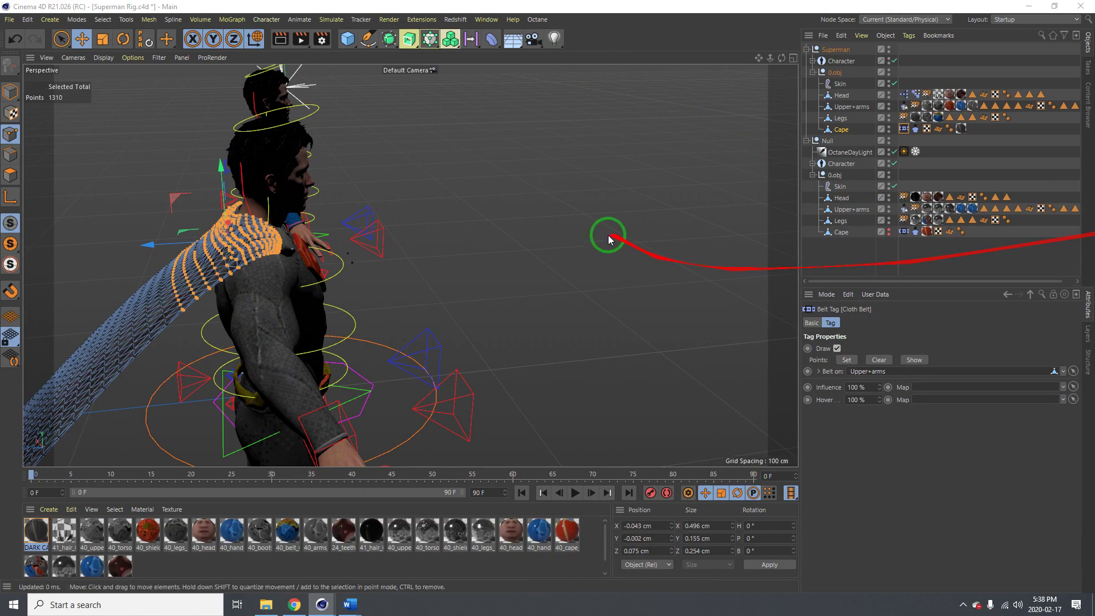
Activate Live Selection with Only Select Visible Elements disabled and a radius of 73 for the cape's points
{"action": "left_click_drag", "start_coordinate": [561, 251], "coordinate": [48, 65], "text": "alt"}
{"action": "left_click", "coordinate": [61, 40]}
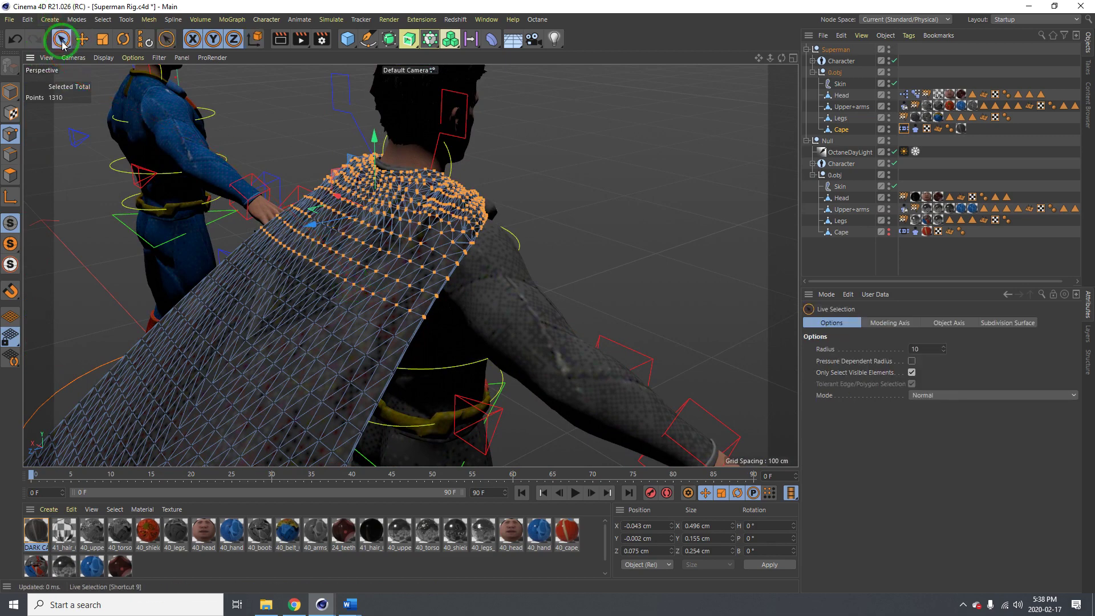
{"action": "left_click", "coordinate": [912, 373]}
{"action": "left_click_drag", "start_coordinate": [509, 338], "coordinate": [537, 361], "text": "alt"}
{"action": "key", "text": "space"}
{"action": "key", "text": "space"}
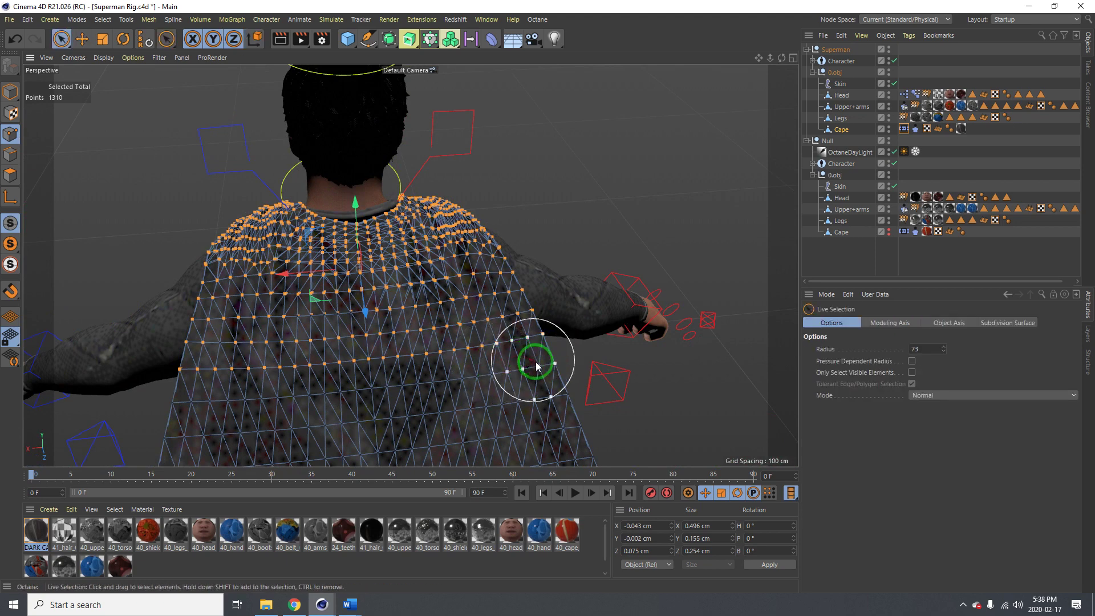
Deselect the lower rows of selected cape points across the back and both sides, keeping only the band around the neck and shoulders
{"action": "left_click_drag", "start_coordinate": [516, 366], "coordinate": [378, 371], "text": "alt"}
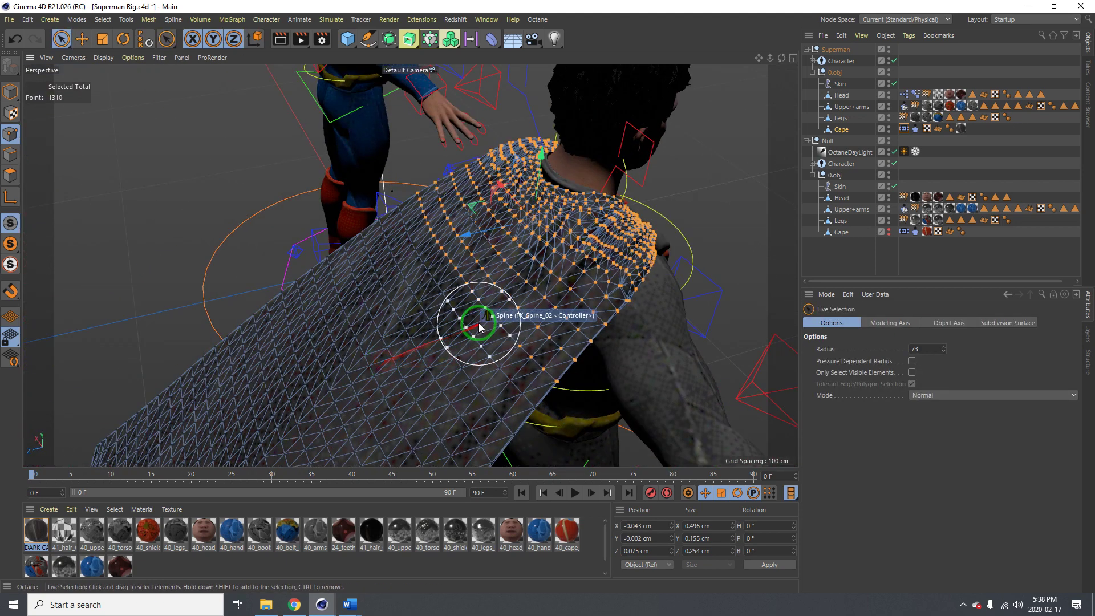
{"action": "mouse_move", "coordinate": [478, 323]}
{"action": "left_mouse_down", "text": "ctrl"}
{"action": "mouse_move", "coordinate": [525, 394]}
{"action": "mouse_move", "coordinate": [517, 338]}
{"action": "left_mouse_up", "text": "ctrl"}
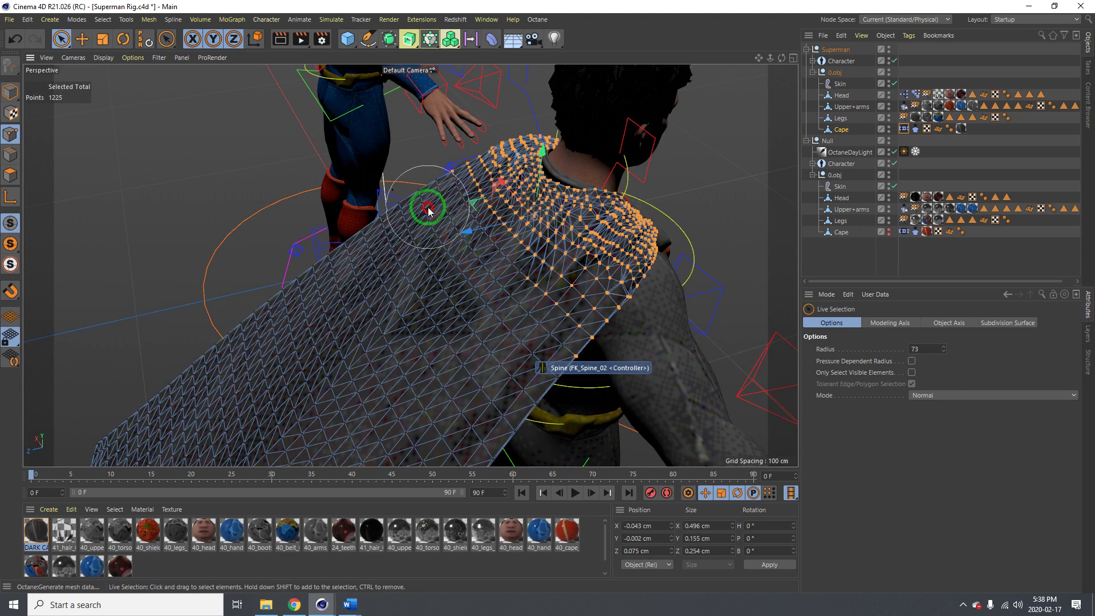
{"action": "scroll", "coordinate": [457, 286], "scroll_direction": "up", "scroll_amount": 5}
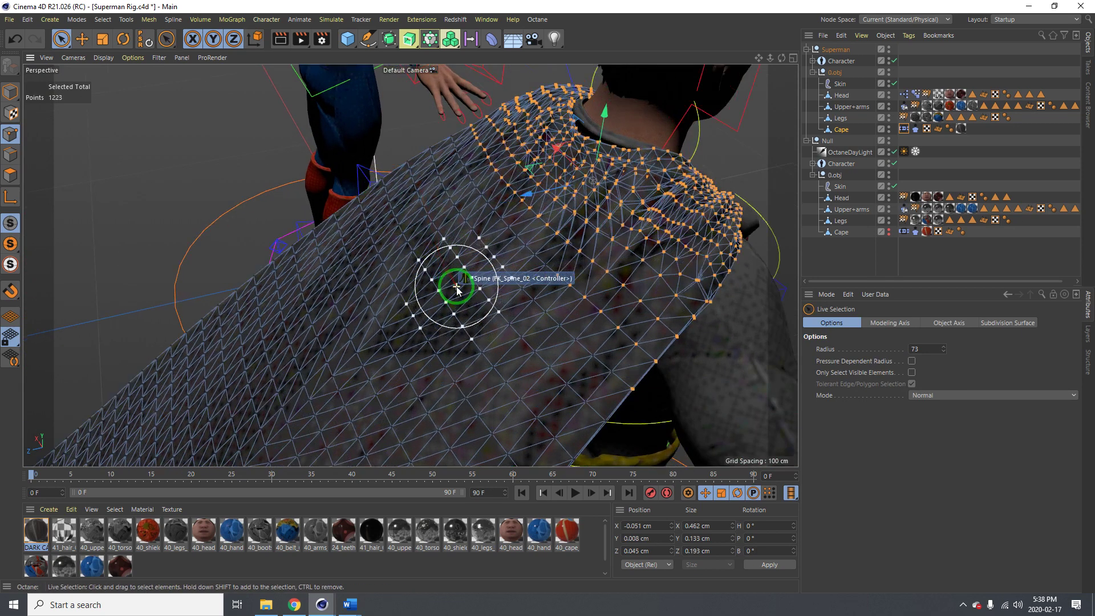
{"action": "middle_click_drag", "start_coordinate": [533, 303], "coordinate": [474, 257], "text": "alt"}
{"action": "mouse_move", "coordinate": [475, 255]}
{"action": "left_mouse_down", "text": "alt"}
{"action": "mouse_move", "coordinate": [455, 250]}
{"action": "mouse_move", "coordinate": [504, 257]}
{"action": "left_mouse_up", "text": "alt"}
{"action": "scroll", "coordinate": [485, 211], "scroll_direction": "down", "scroll_amount": 10}
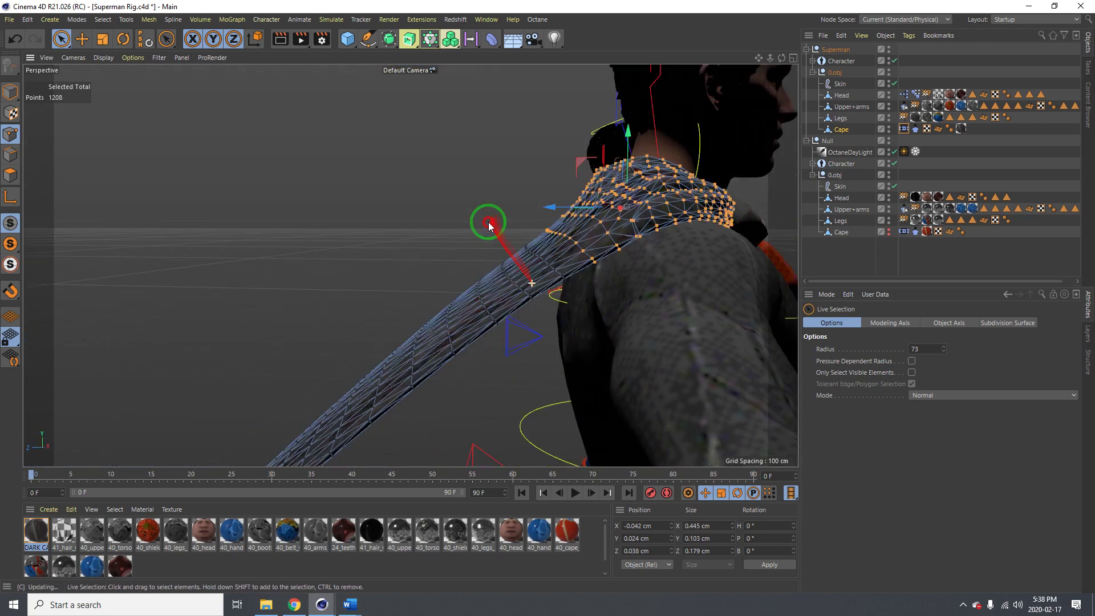
{"action": "left_click_drag", "start_coordinate": [496, 209], "coordinate": [559, 227], "text": "alt"}
{"action": "middle_click_drag", "start_coordinate": [525, 224], "coordinate": [504, 364], "text": "alt"}
{"action": "scroll", "coordinate": [503, 364], "scroll_direction": "up", "scroll_amount": 3}
{"action": "left_click_drag", "start_coordinate": [502, 364], "coordinate": [337, 308], "text": "alt"}
{"action": "left_click_drag", "start_coordinate": [437, 310], "coordinate": [546, 369], "text": "alt"}
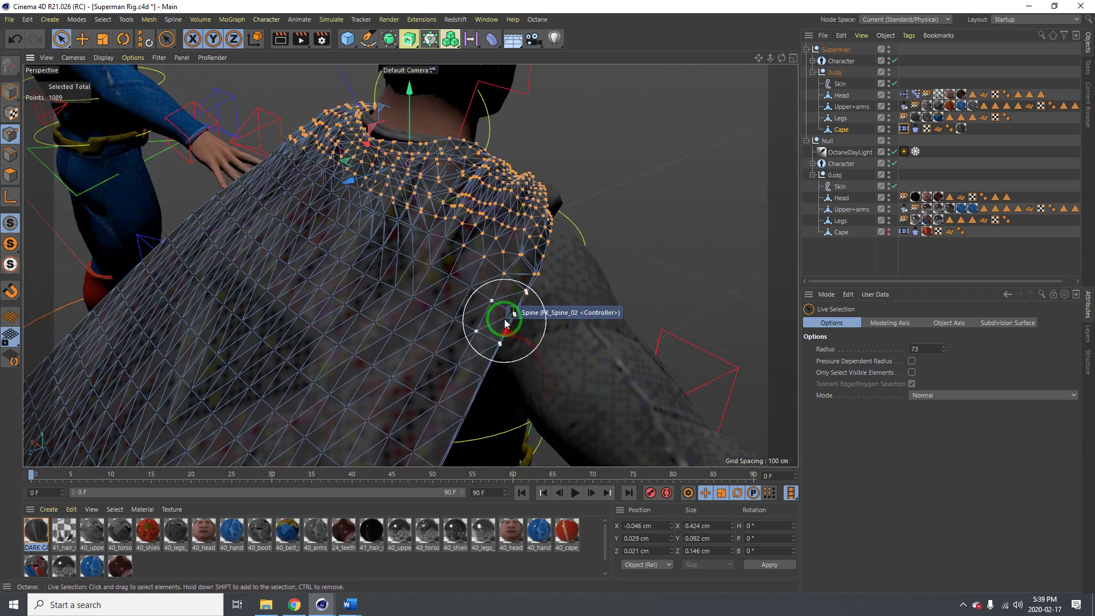
{"action": "mouse_move", "coordinate": [450, 276]}
{"action": "left_mouse_down", "text": "alt"}
{"action": "mouse_move", "coordinate": [386, 310]}
{"action": "mouse_move", "coordinate": [374, 335]}
{"action": "mouse_move", "coordinate": [555, 345]}
{"action": "mouse_move", "coordinate": [505, 305]}
{"action": "mouse_move", "coordinate": [550, 233]}
{"action": "mouse_move", "coordinate": [529, 227]}
{"action": "mouse_move", "coordinate": [513, 240]}
{"action": "mouse_move", "coordinate": [518, 190]}
{"action": "mouse_move", "coordinate": [455, 274]}
{"action": "mouse_move", "coordinate": [357, 310]}
{"action": "left_mouse_up", "text": "alt"}
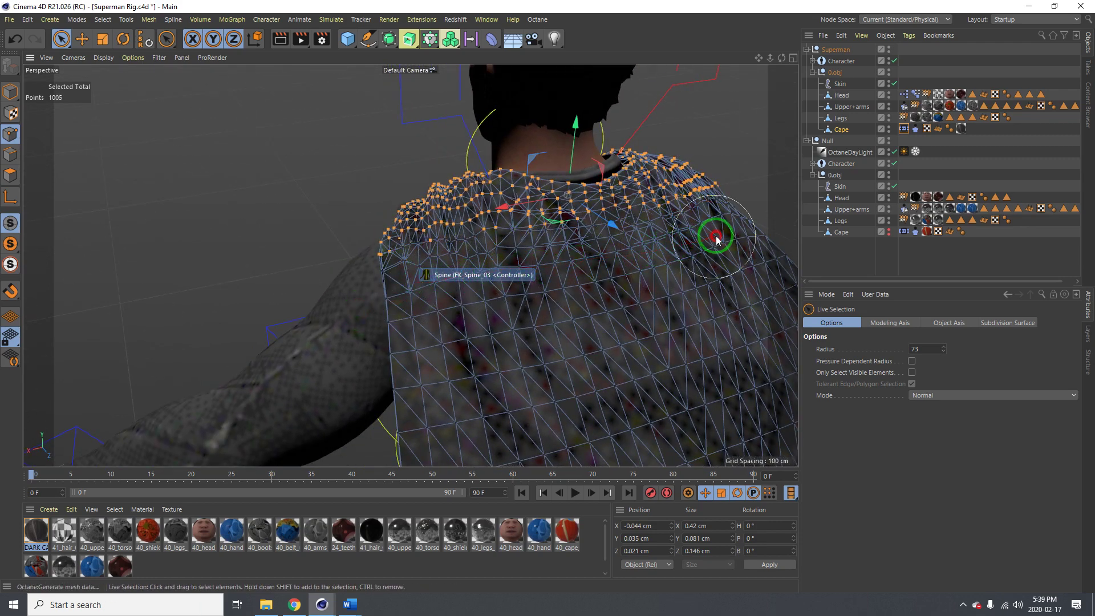
Reduce the Live Selection radius to 33 and add the missing points along the upper back to even out the shoulder selection
{"action": "left_click_drag", "start_coordinate": [467, 297], "coordinate": [485, 303]}
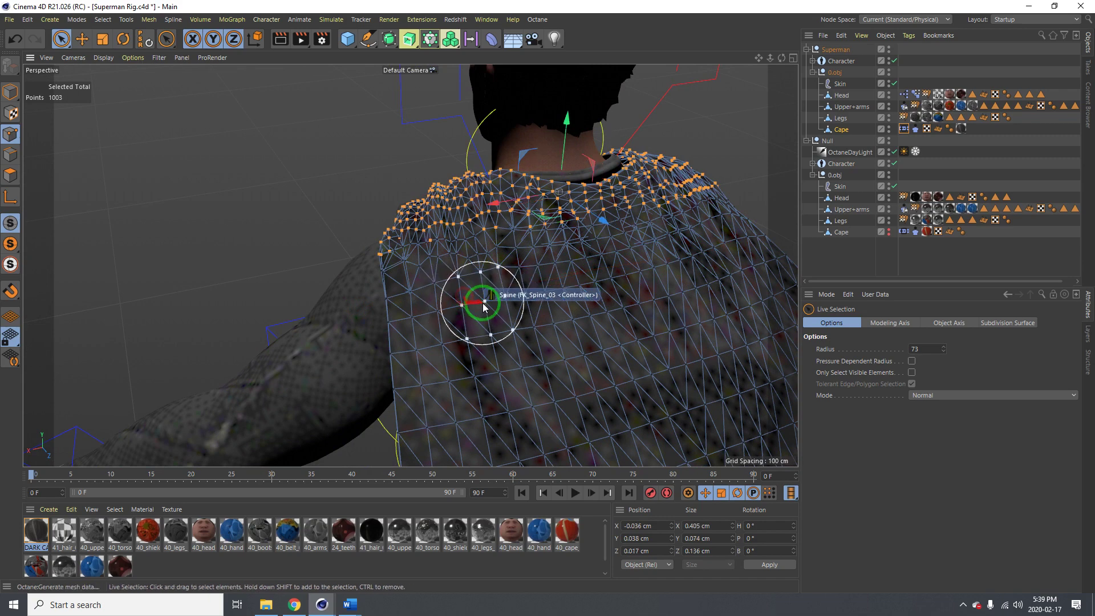
{"action": "middle_click_drag", "start_coordinate": [472, 258], "coordinate": [469, 258]}
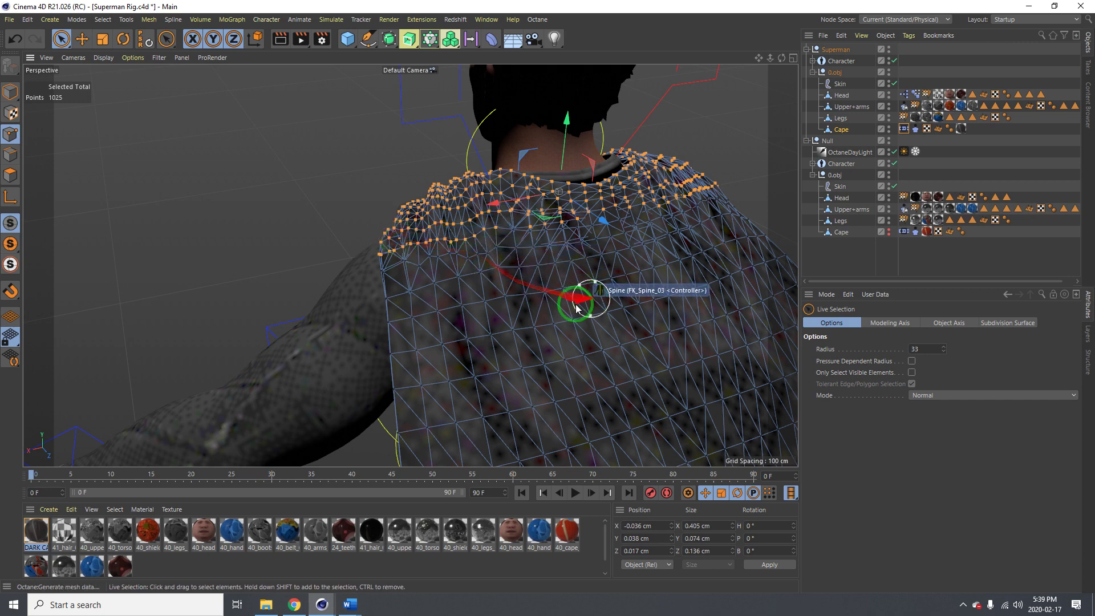
{"action": "left_click_drag", "start_coordinate": [558, 313], "coordinate": [490, 273], "text": "alt"}
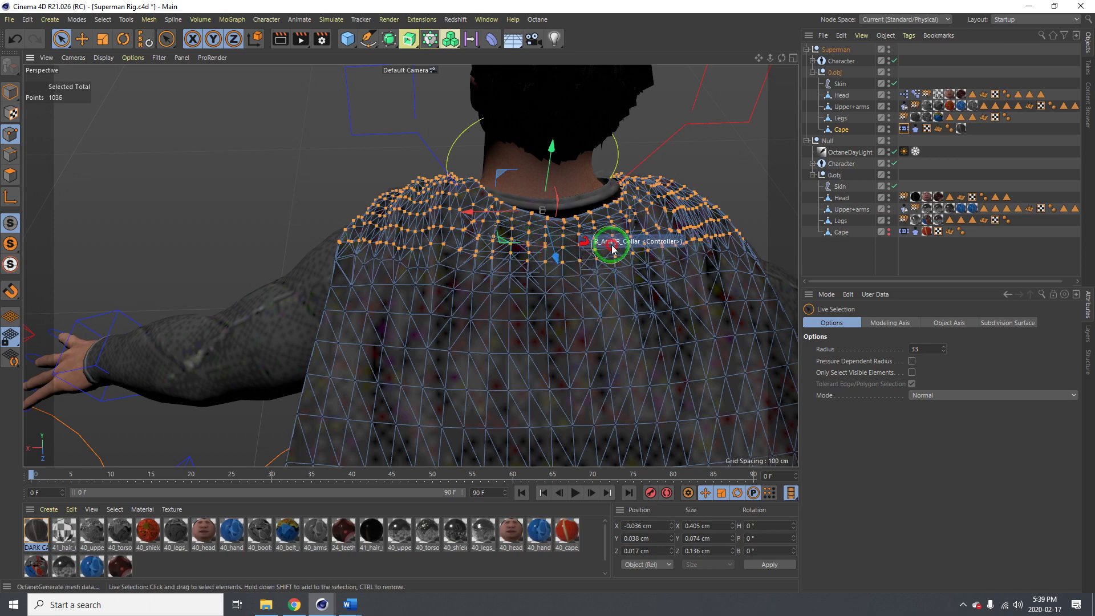
{"action": "left_click_drag", "start_coordinate": [643, 327], "coordinate": [496, 303], "text": "alt"}
{"action": "left_click", "coordinate": [903, 232]}
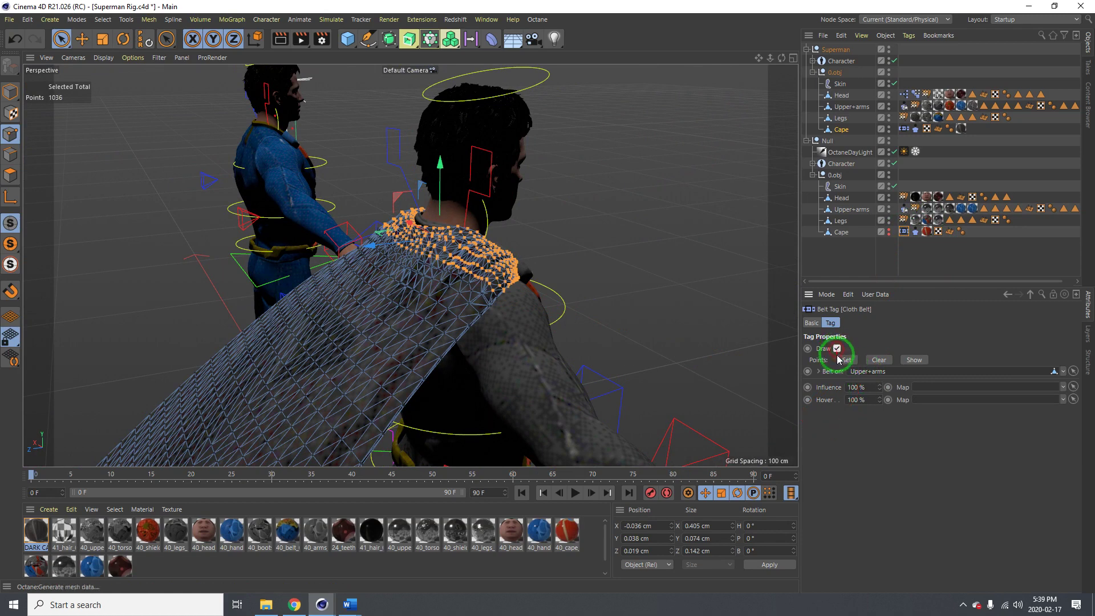
{"action": "key", "text": "e"}
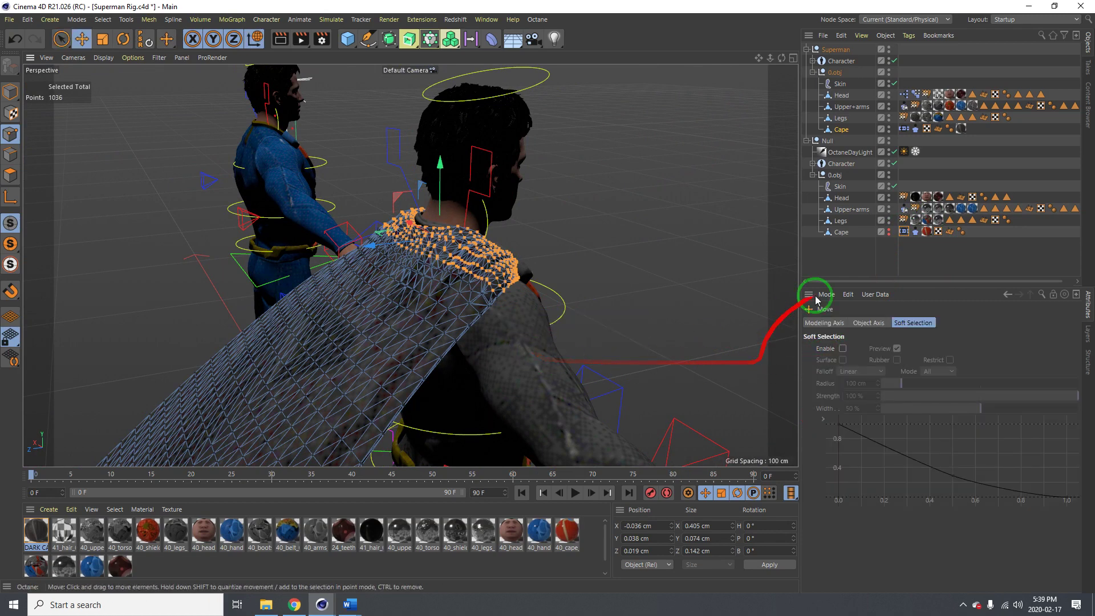
{"action": "left_click", "coordinate": [905, 233]}
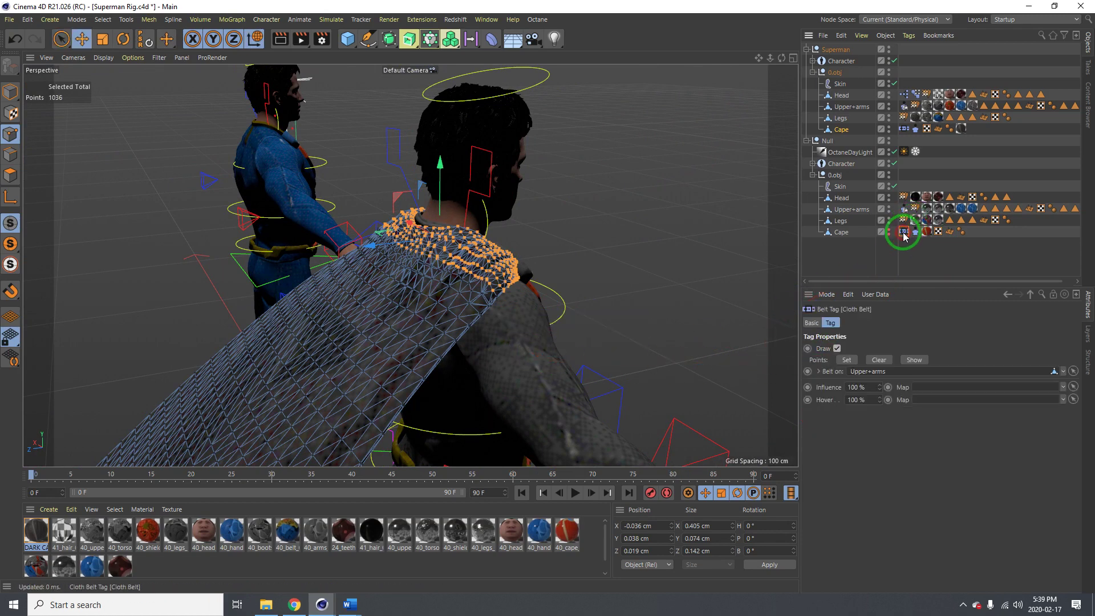
{"action": "left_click", "coordinate": [841, 239]}
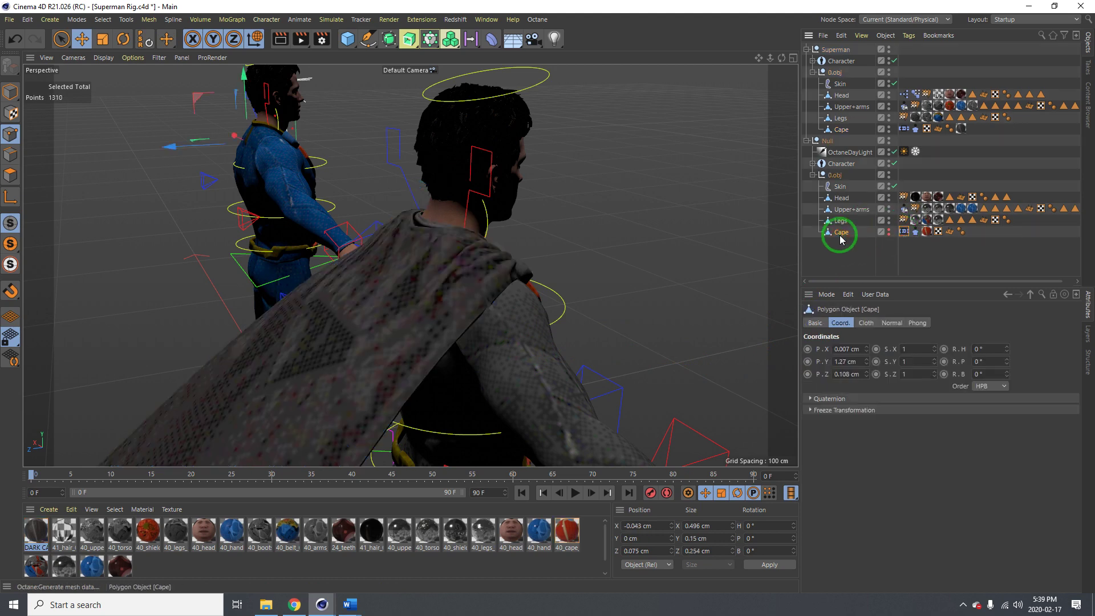
Set the grey Cape's selected neck and shoulder points as the belt points of its Cloth Belt tag
{"action": "left_click", "coordinate": [843, 130]}
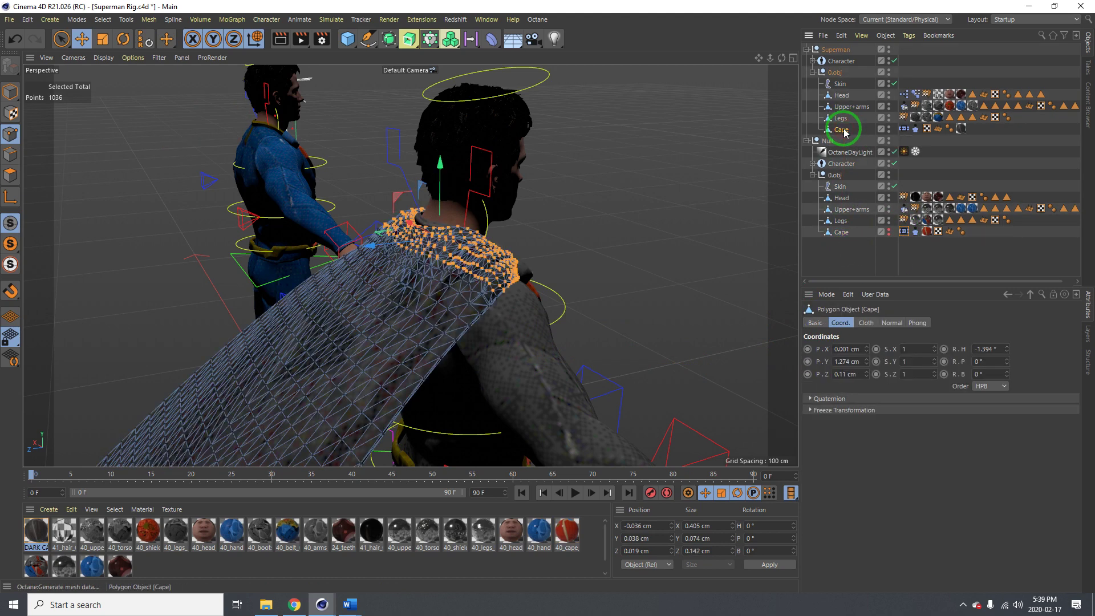
{"action": "left_click", "coordinate": [906, 130]}
{"action": "left_click", "coordinate": [847, 360]}
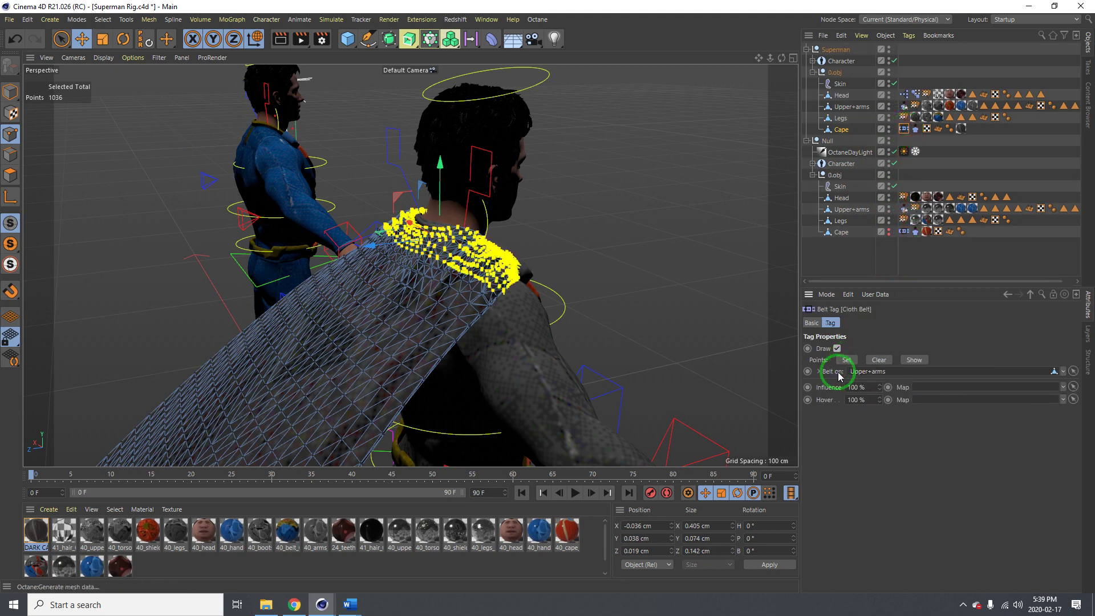
Play the cloth simulation and examine from the side how the cape hangs from the reduced belt
{"action": "left_click_drag", "start_coordinate": [521, 303], "coordinate": [296, 274], "text": "alt"}
{"action": "right_click_drag", "start_coordinate": [561, 326], "coordinate": [526, 347], "text": "alt"}
{"action": "left_click_drag", "start_coordinate": [526, 347], "coordinate": [618, 356], "text": "alt"}
{"action": "middle_click_drag", "start_coordinate": [559, 344], "coordinate": [586, 246], "text": "alt"}
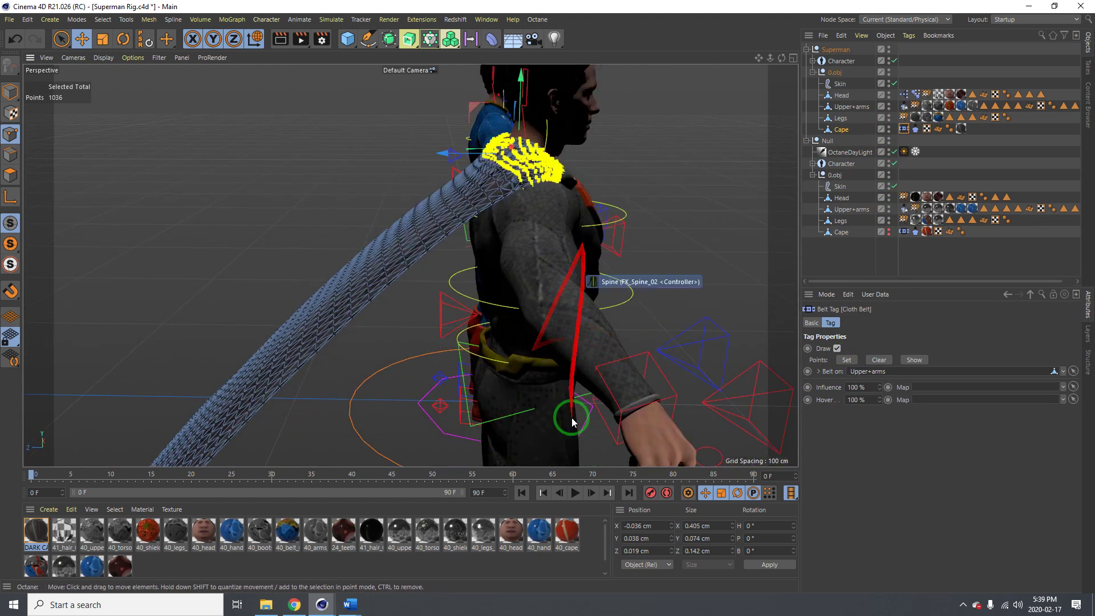
{"action": "left_click", "coordinate": [576, 494]}
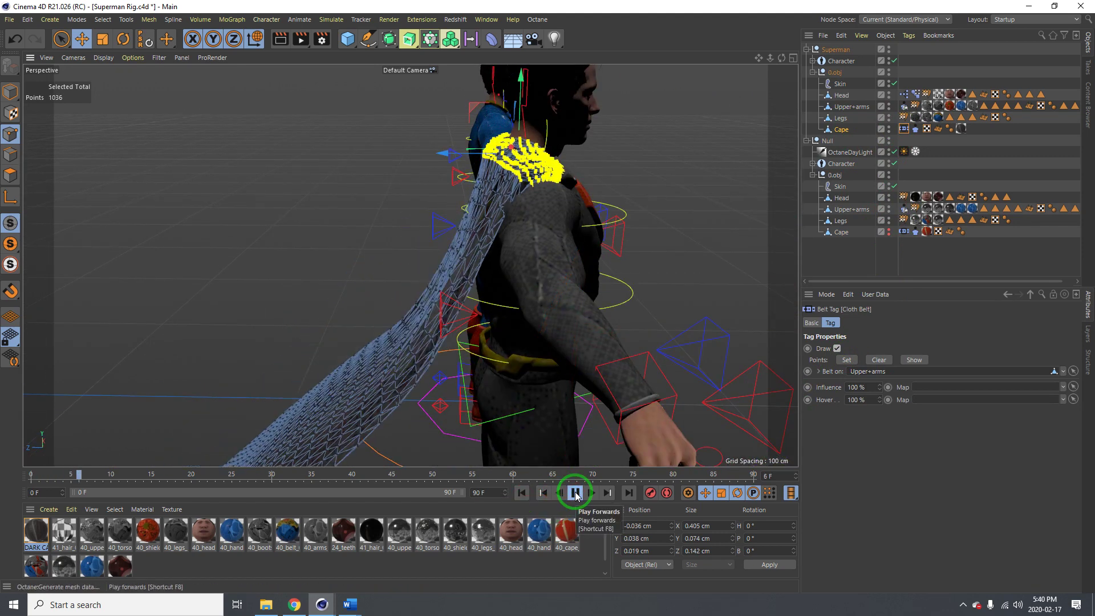
Switch to Model mode, examine the simulated cape from behind in the Live Viewer, then stop playback and return to frame 0
{"action": "left_click", "coordinate": [11, 92]}
{"action": "left_click_drag", "start_coordinate": [391, 183], "coordinate": [583, 227], "text": "alt"}
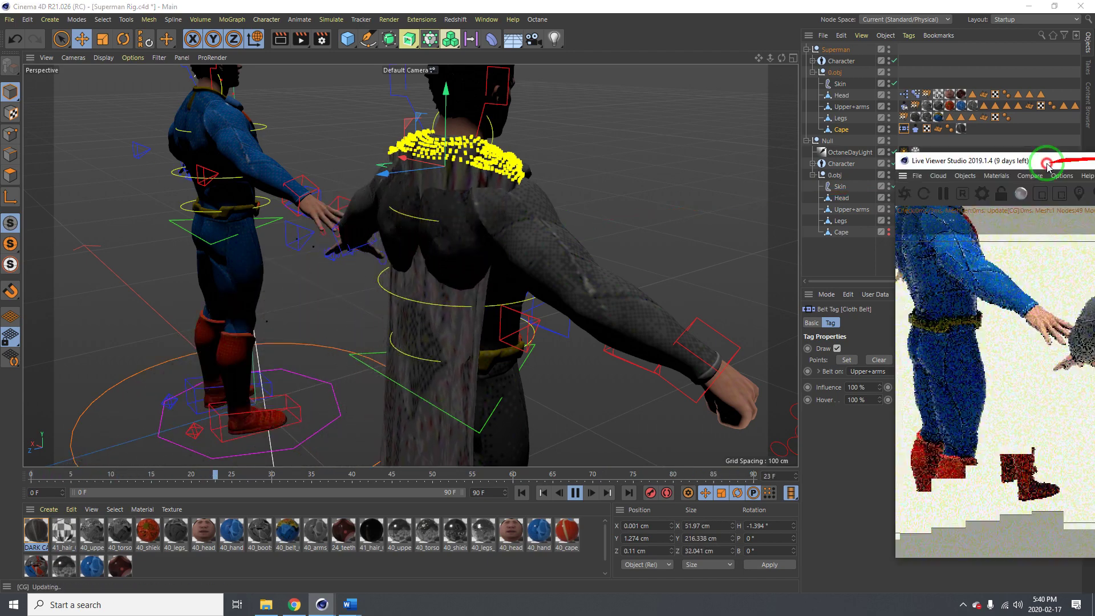
{"action": "left_click_drag", "start_coordinate": [1021, 211], "coordinate": [731, 91]}
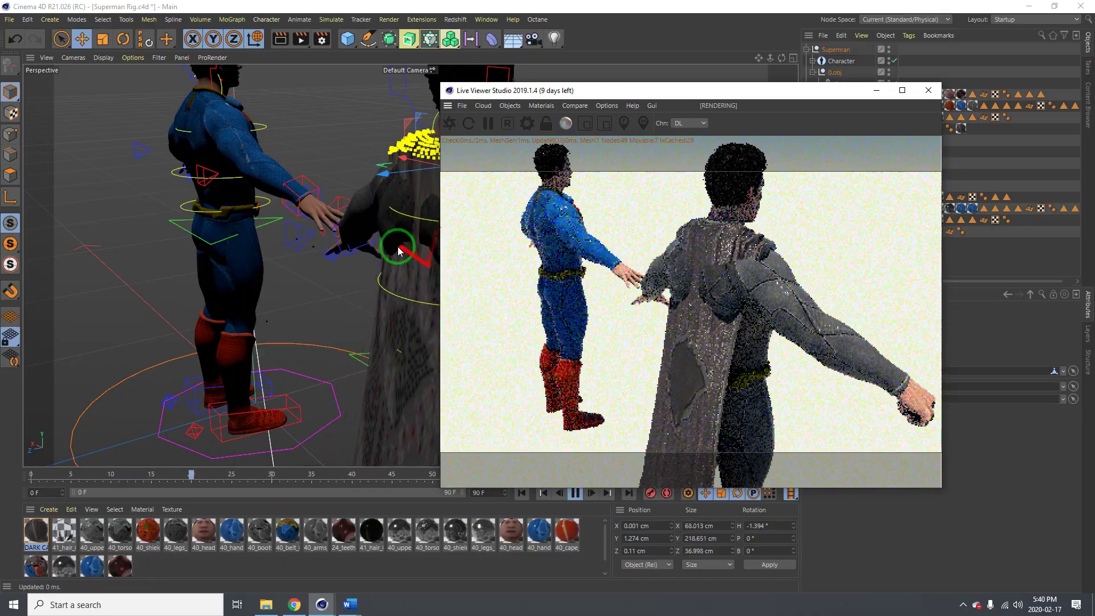
{"action": "middle_click_drag", "start_coordinate": [399, 247], "coordinate": [242, 228], "text": "alt"}
{"action": "left_click_drag", "start_coordinate": [351, 248], "coordinate": [402, 245], "text": "alt"}
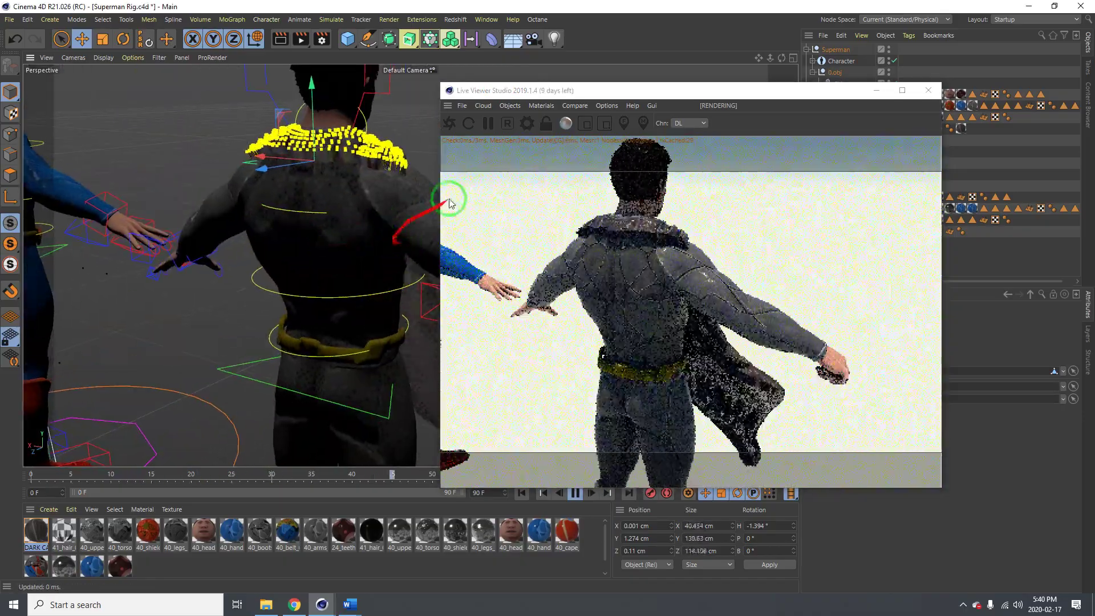
{"action": "mouse_move", "coordinate": [674, 97]}
{"action": "left_mouse_down"}
{"action": "mouse_move", "coordinate": [690, 168]}
{"action": "mouse_move", "coordinate": [737, 147]}
{"action": "mouse_move", "coordinate": [736, 162]}
{"action": "mouse_move", "coordinate": [679, 81]}
{"action": "left_mouse_up"}
{"action": "left_click", "coordinate": [573, 493]}
{"action": "left_click", "coordinate": [527, 495]}
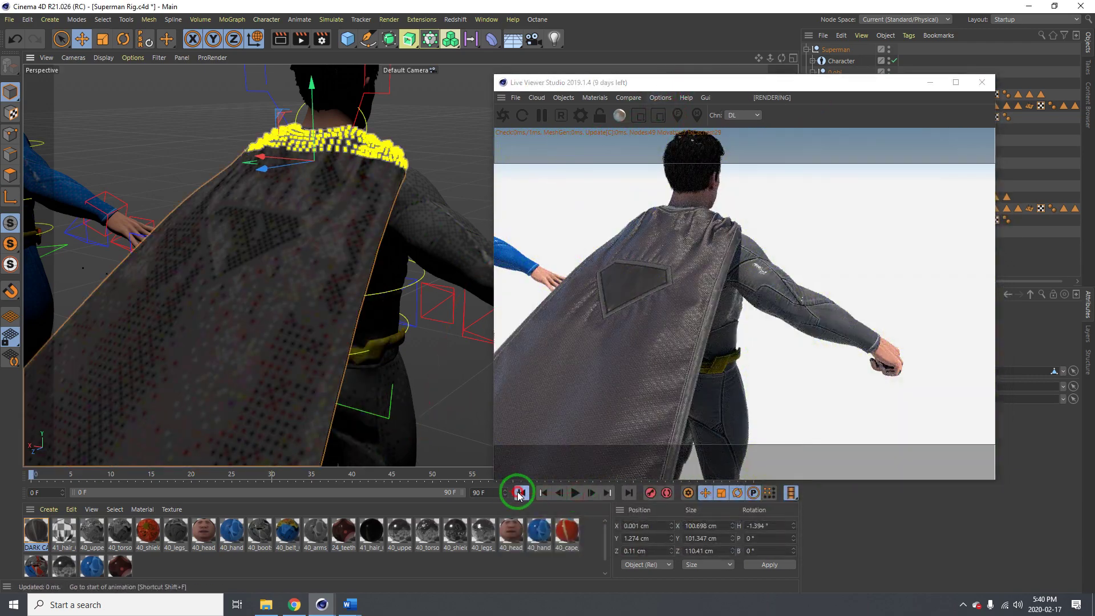
Enable Use Collider in the grey figure's Upper+arms Cloth Collider tag and replay the simulation to check the cape, then stop it
{"action": "left_click_drag", "start_coordinate": [835, 79], "coordinate": [553, 28]}
{"action": "left_click", "coordinate": [905, 106]}
{"action": "left_click", "coordinate": [858, 348]}
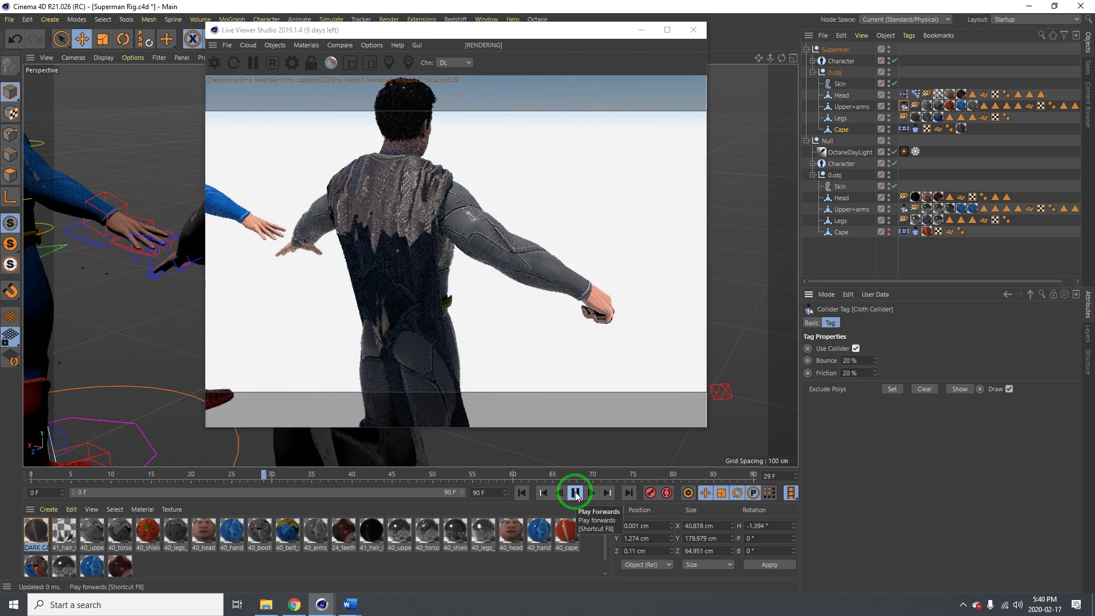
{"action": "left_click", "coordinate": [576, 494]}
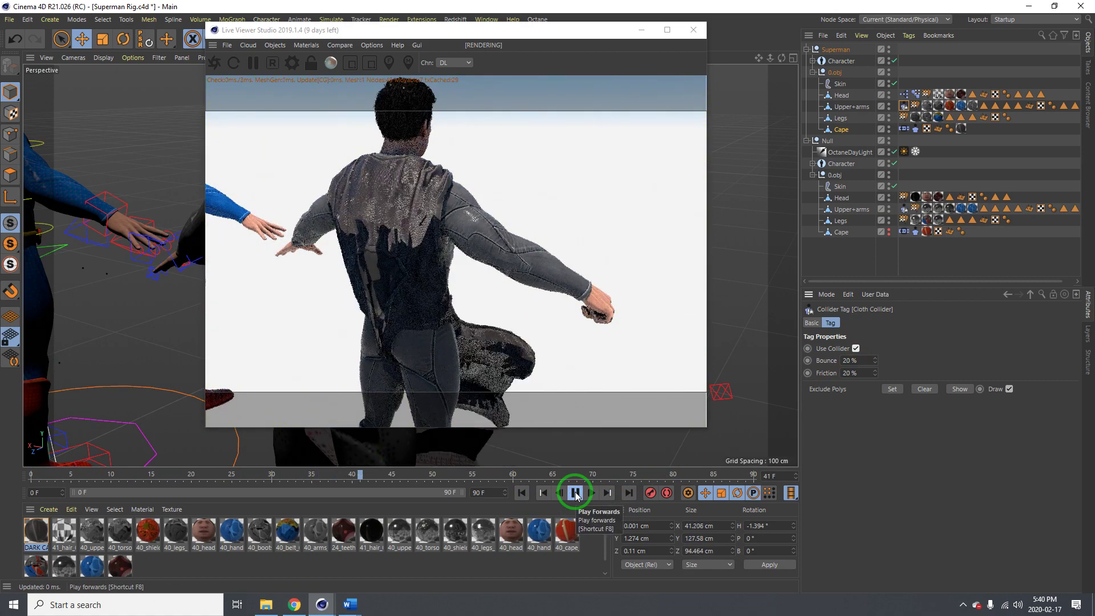
{"action": "left_click", "coordinate": [575, 494]}
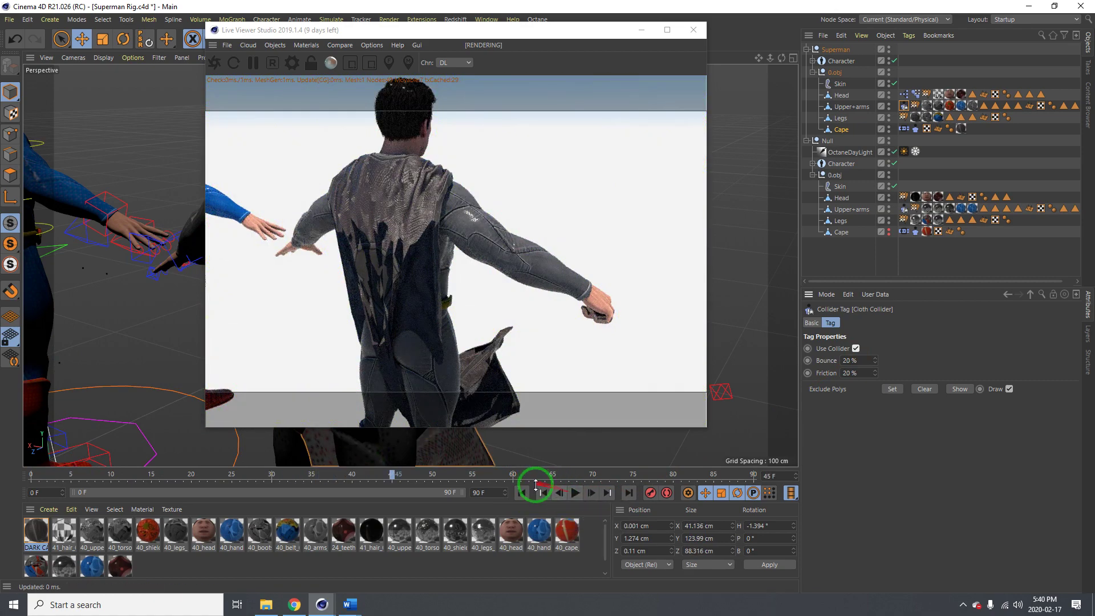
Add a Cloth Collider tag to the grey figure's Legs, replay the simulation to check the cape, and return to frame 0
{"action": "left_click", "coordinate": [887, 157]}
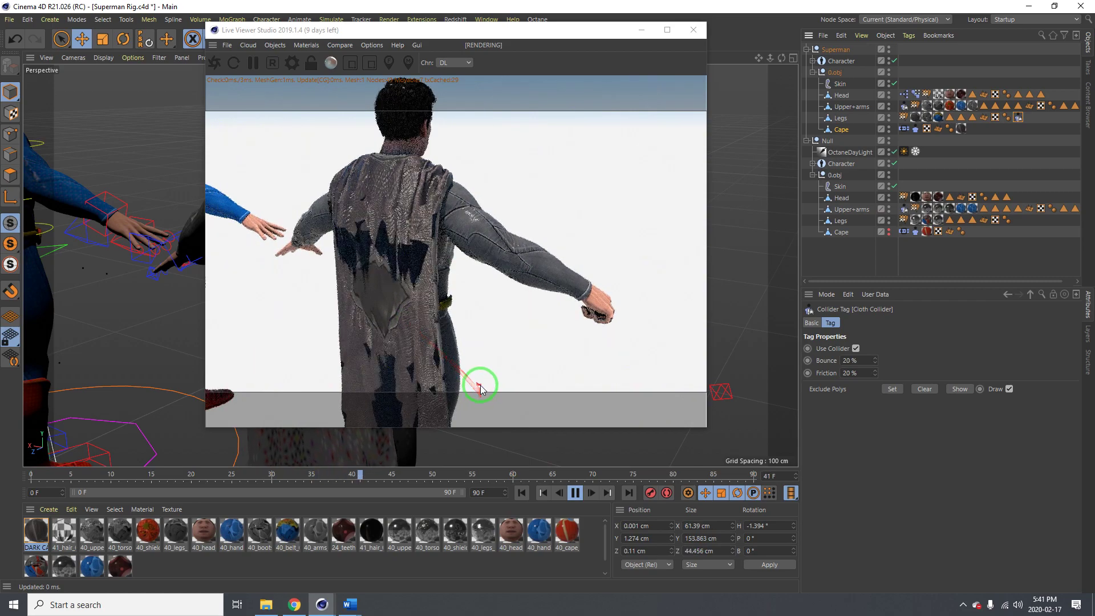
{"action": "left_click", "coordinate": [576, 493]}
{"action": "left_click_drag", "start_coordinate": [425, 231], "coordinate": [369, 249]}
{"action": "left_click_drag", "start_coordinate": [482, 242], "coordinate": [477, 379]}
{"action": "left_click", "coordinate": [521, 492]}
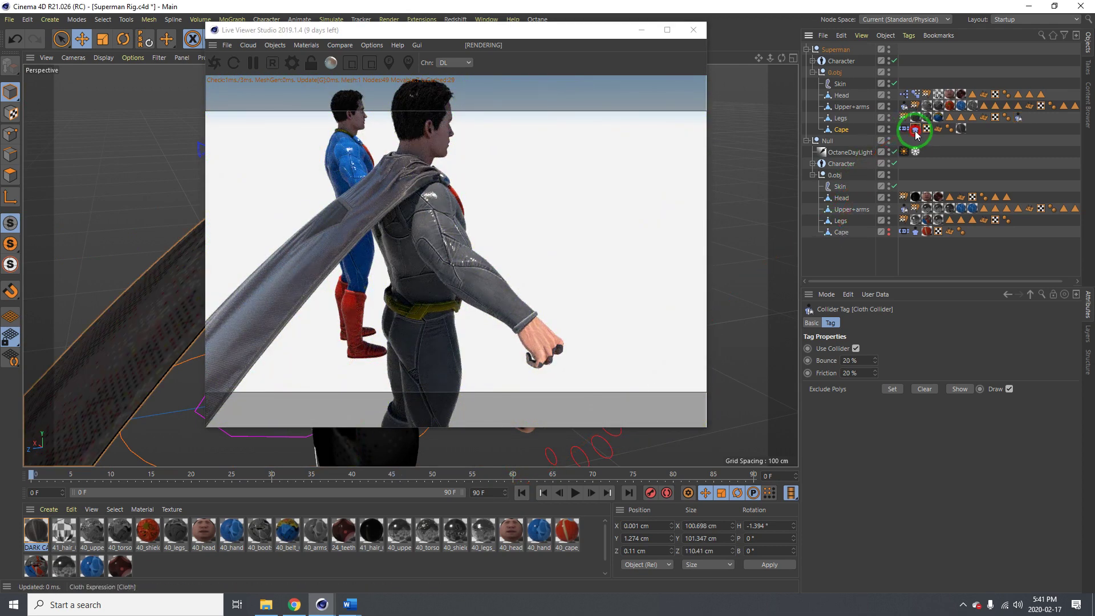
Inspect the Cape's Cloth tag and the Upper+arms collider settings while replaying the simulation, and return to frame 0
{"action": "left_click", "coordinate": [915, 129]}
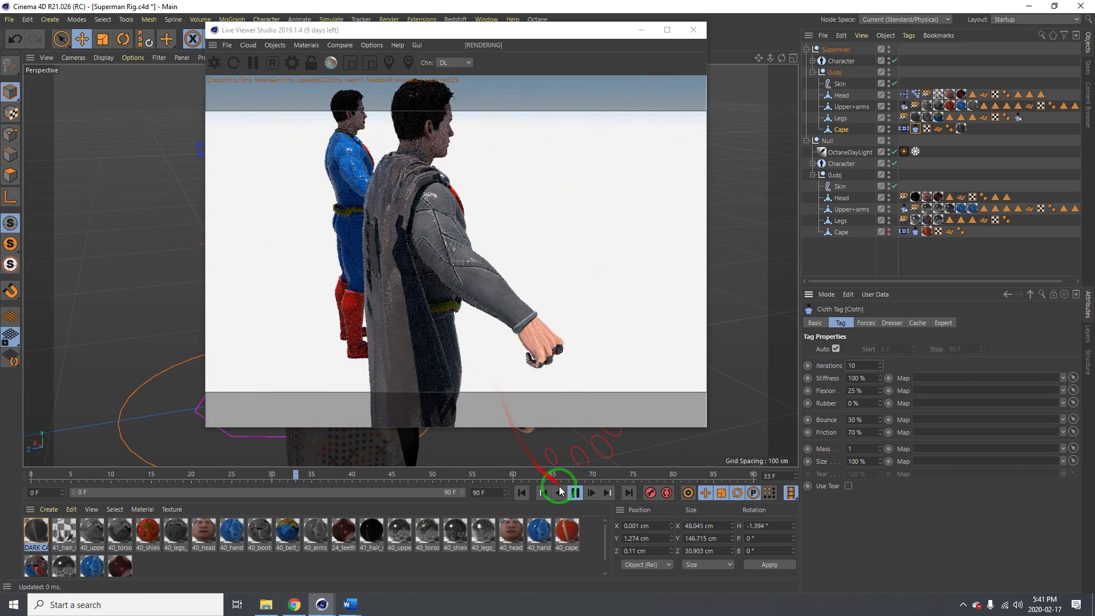
{"action": "left_click", "coordinate": [907, 107]}
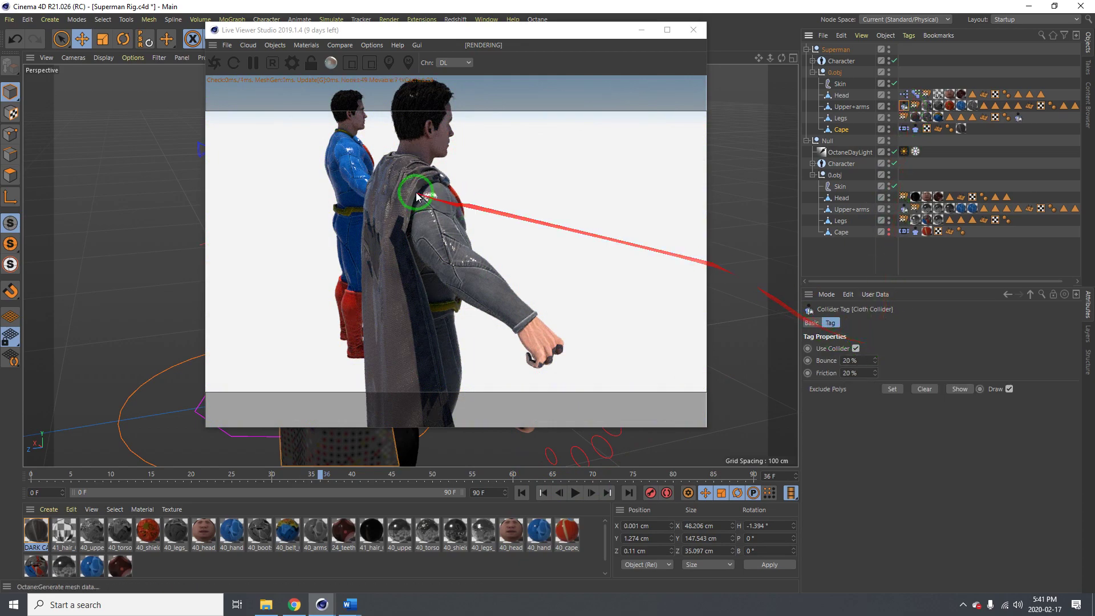
{"action": "left_click", "coordinate": [522, 493]}
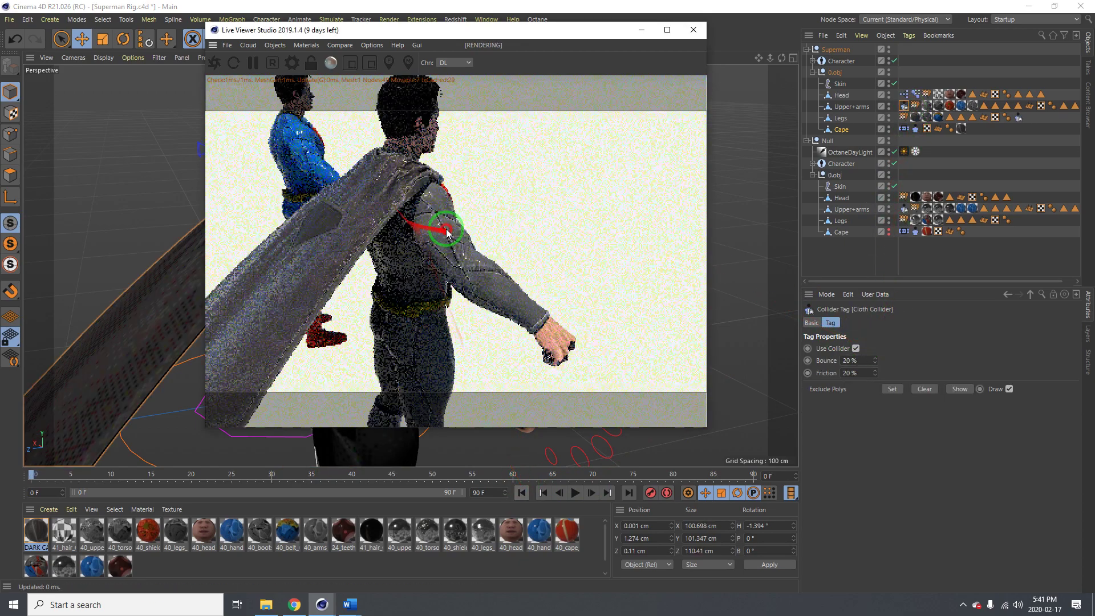
{"action": "left_click_drag", "start_coordinate": [418, 203], "coordinate": [335, 200]}
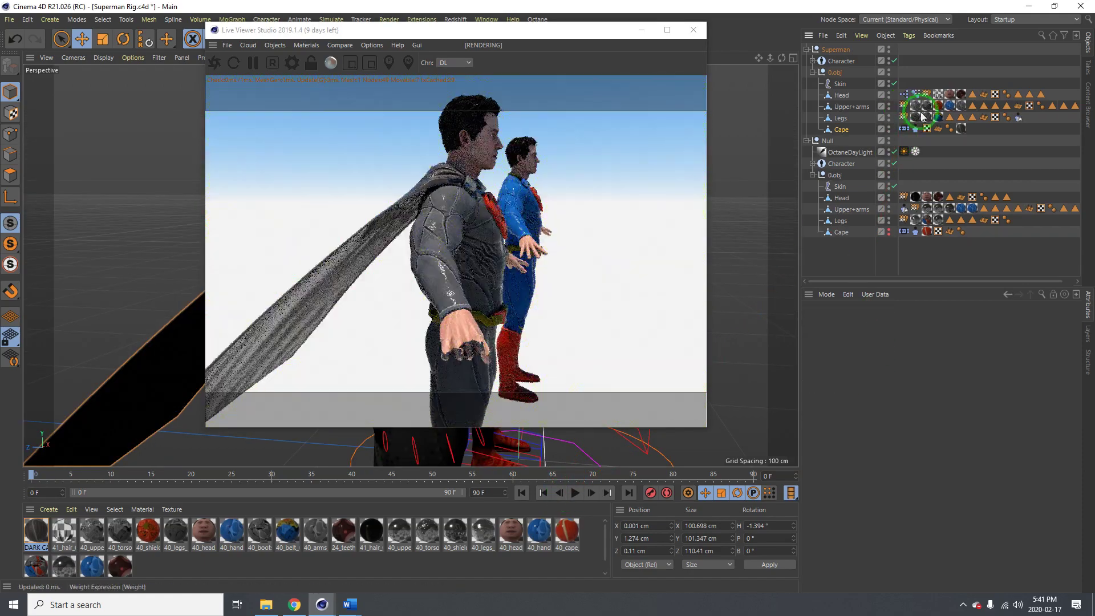
Remove the Cloth Collider tags from the grey figure's Upper+arms and Legs, and give Upper+arms a fresh Cloth Collider tag
{"action": "left_click_drag", "start_coordinate": [1020, 118], "coordinate": [932, 137]}
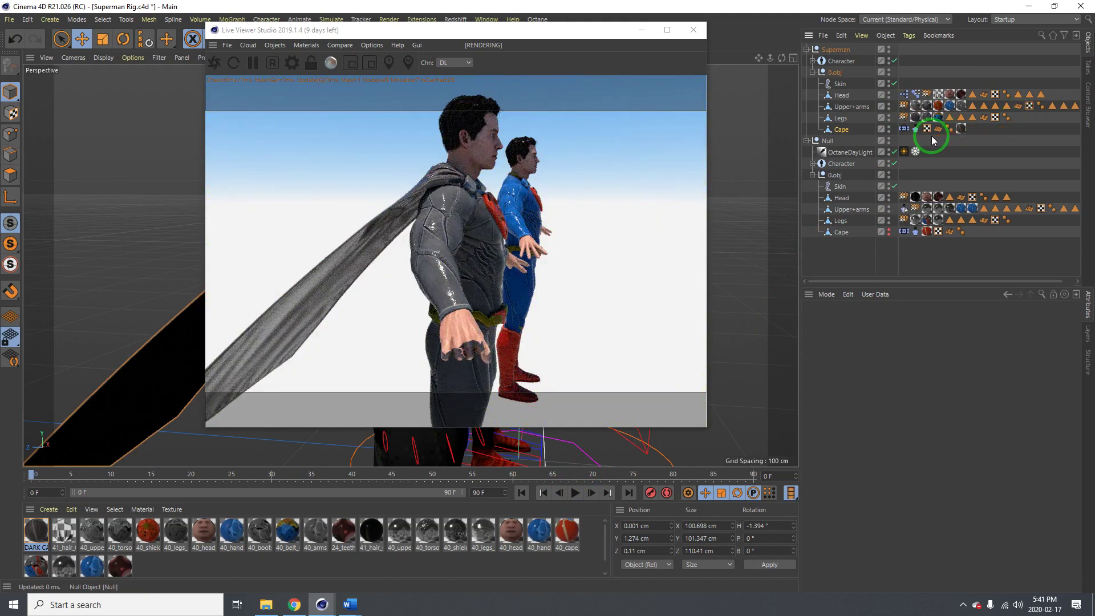
{"action": "key", "text": "shift+c"}
{"action": "type", "text": "c"}
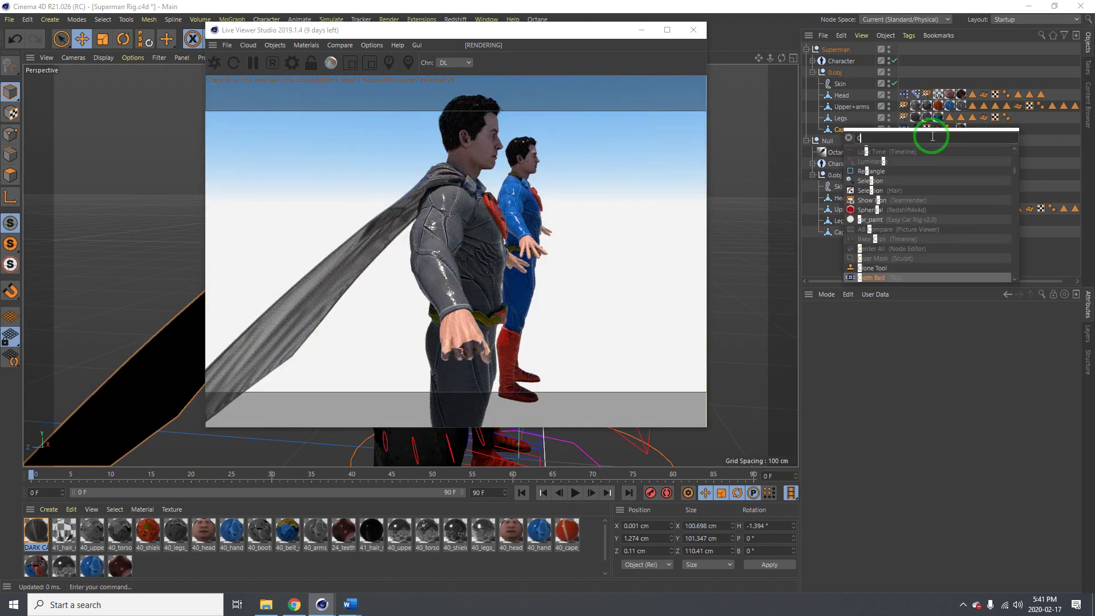
{"action": "type", "text": "LOTH"}
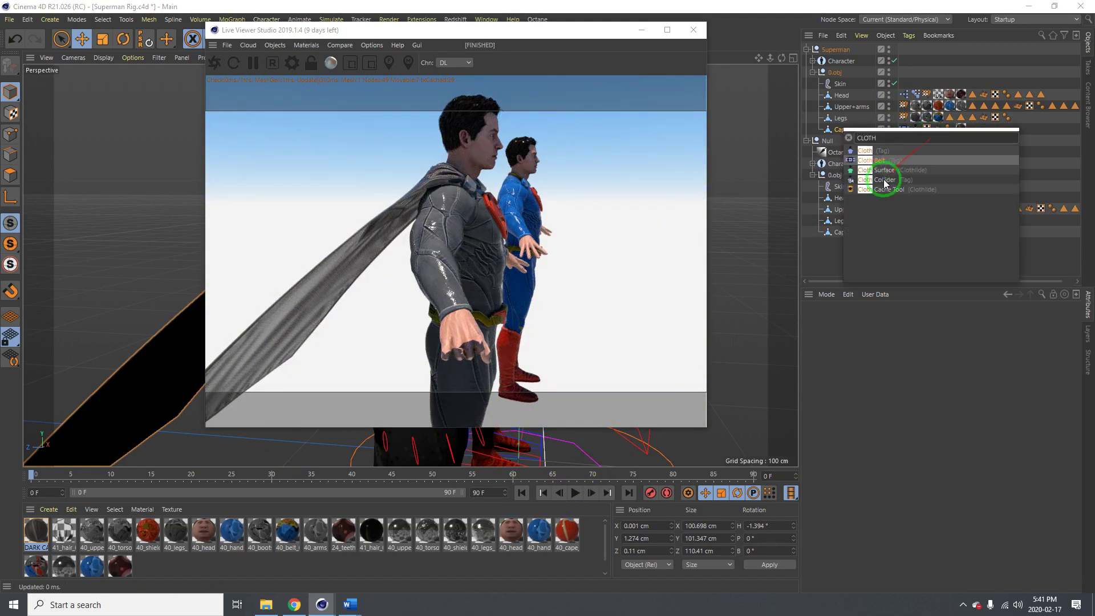
{"action": "left_click", "coordinate": [885, 183]}
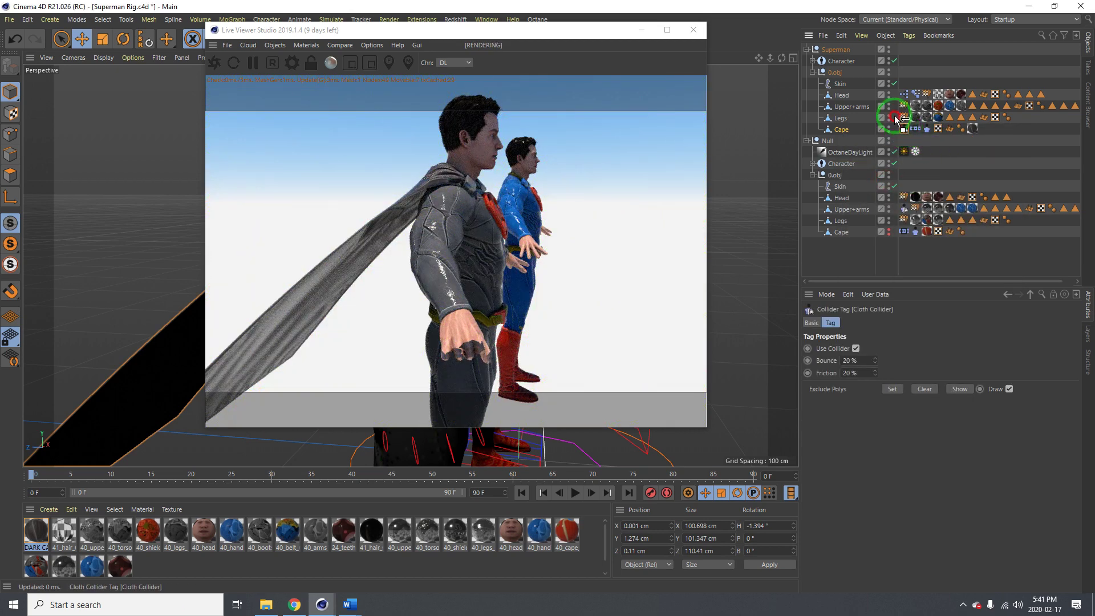
{"action": "left_click_drag", "start_coordinate": [860, 107], "coordinate": [859, 108]}
Replay the cloth simulation from frame 0 and examine from the side and behind how the cape meets the body
{"action": "left_click", "coordinate": [522, 494]}
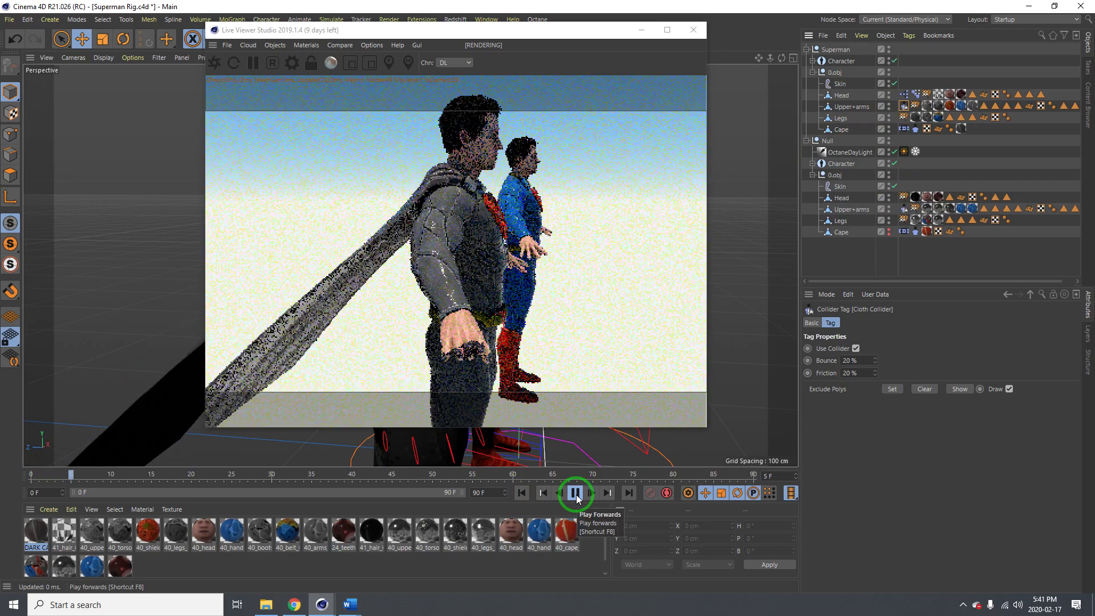
{"action": "left_click", "coordinate": [375, 268]}
{"action": "left_click_drag", "start_coordinate": [374, 268], "coordinate": [528, 256]}
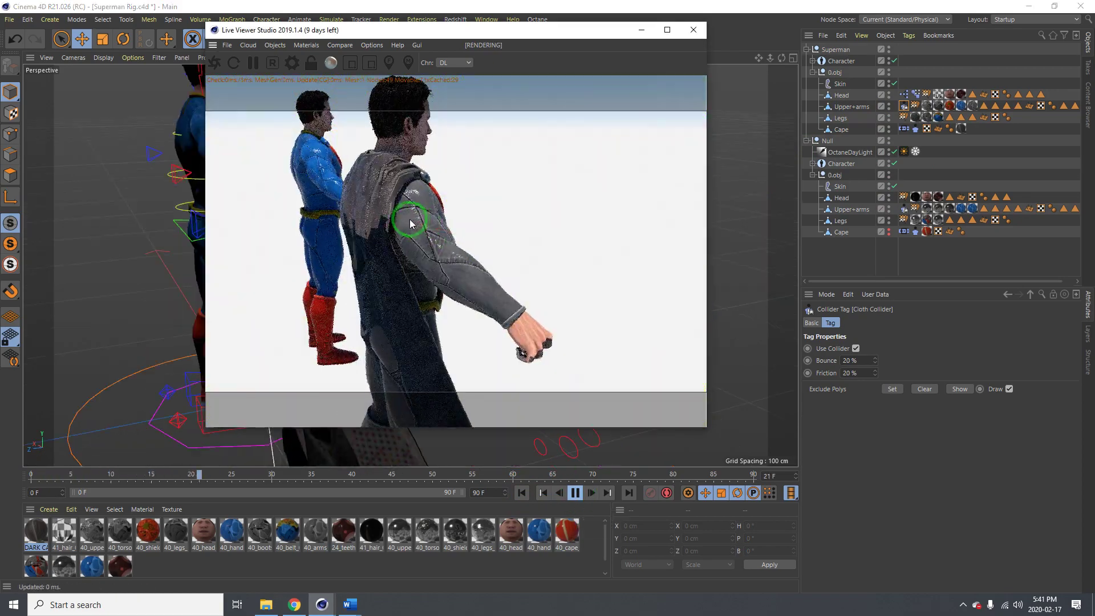
{"action": "left_click_drag", "start_coordinate": [410, 223], "coordinate": [493, 219]}
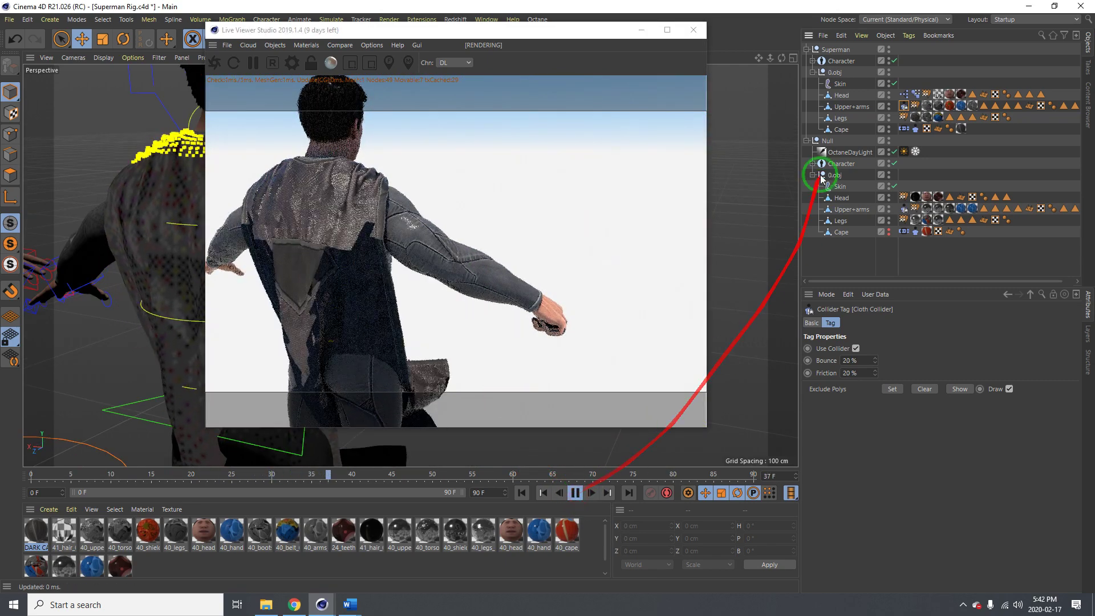
Replay the simulation with the OctaneDayLight disabled, stop at frame 29, and enable the light again
{"action": "left_click", "coordinate": [894, 152]}
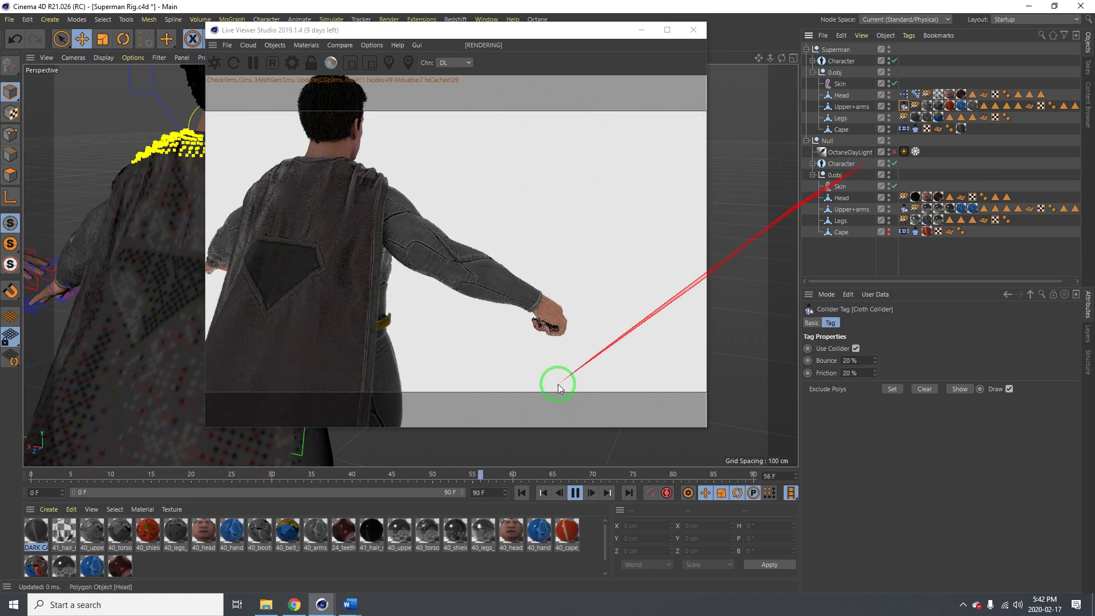
{"action": "left_click", "coordinate": [529, 494]}
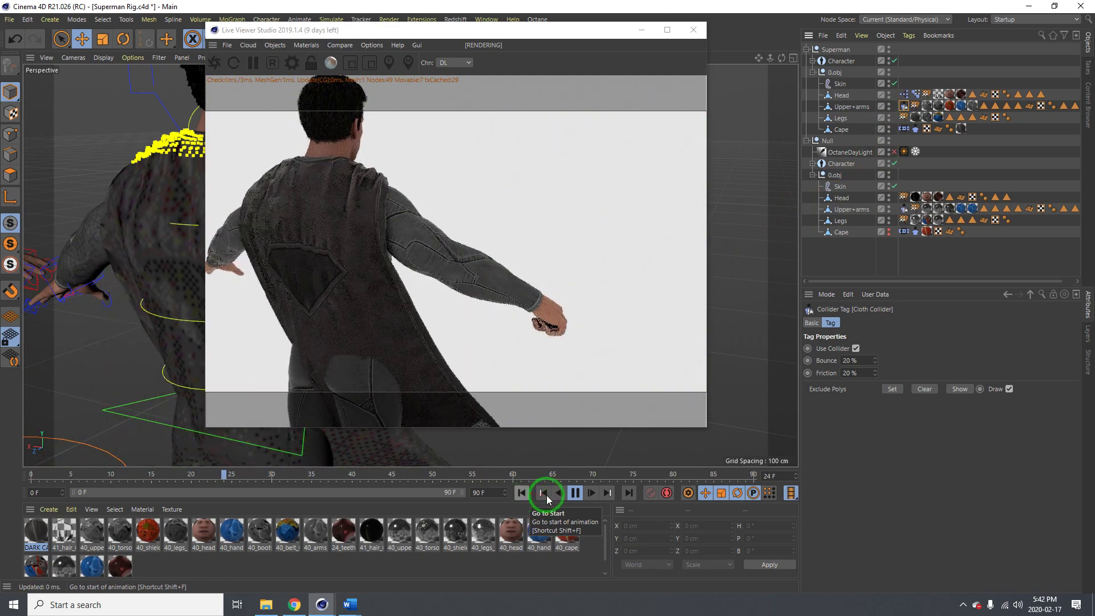
{"action": "left_click", "coordinate": [575, 492]}
{"action": "left_click", "coordinate": [888, 152]}
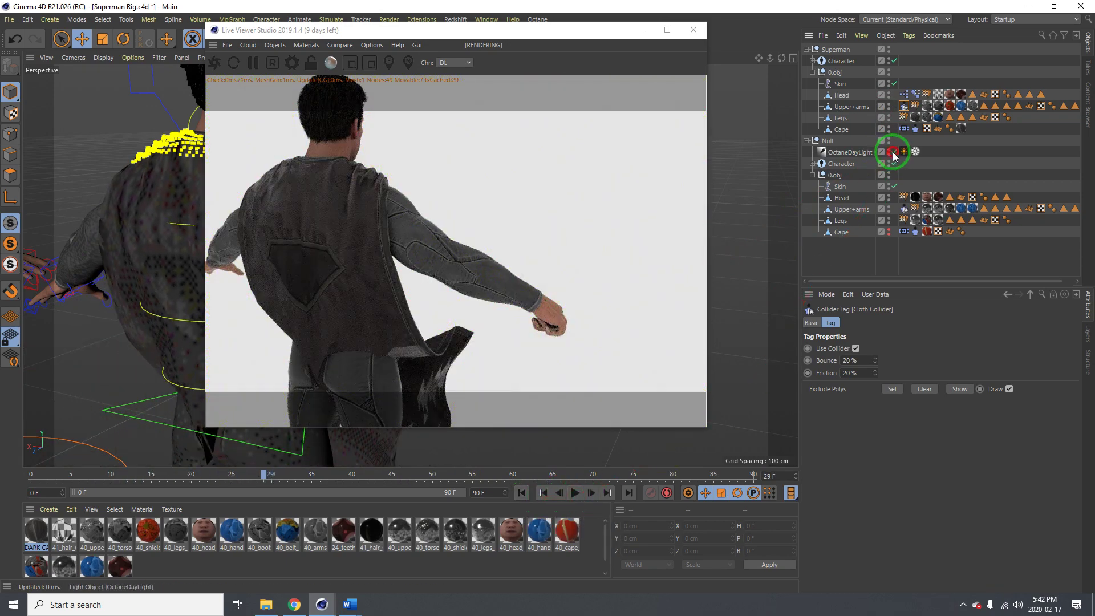
{"action": "left_click", "coordinate": [892, 151]}
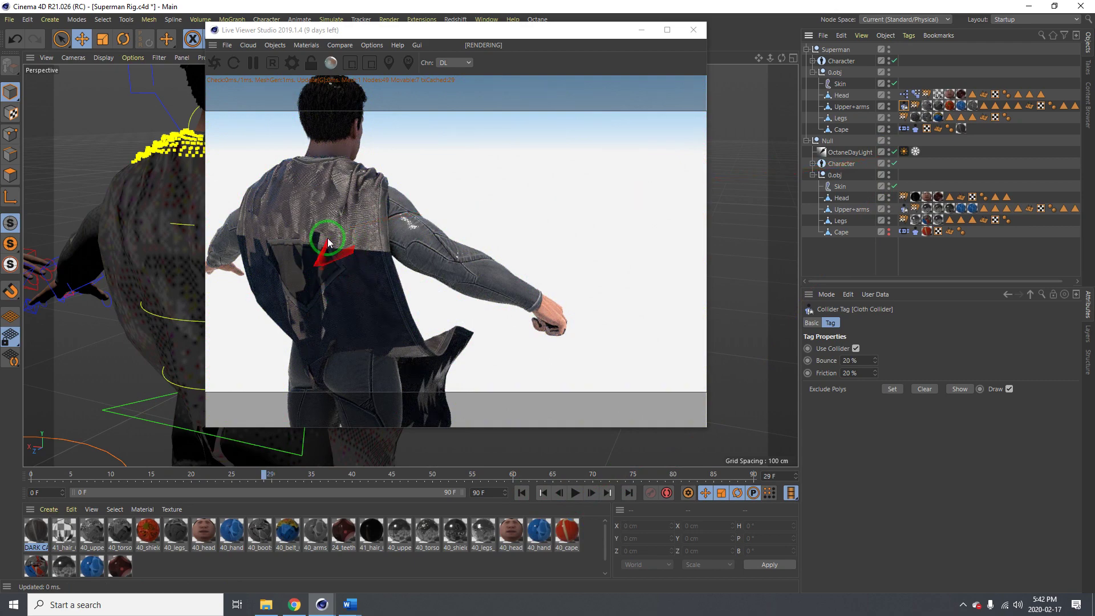
Move the Live Viewer off the grey figure, try rotating the OctaneDayLight to redirect the sunlight, and undo the last rotation
{"action": "left_click_drag", "start_coordinate": [454, 33], "coordinate": [674, 103]}
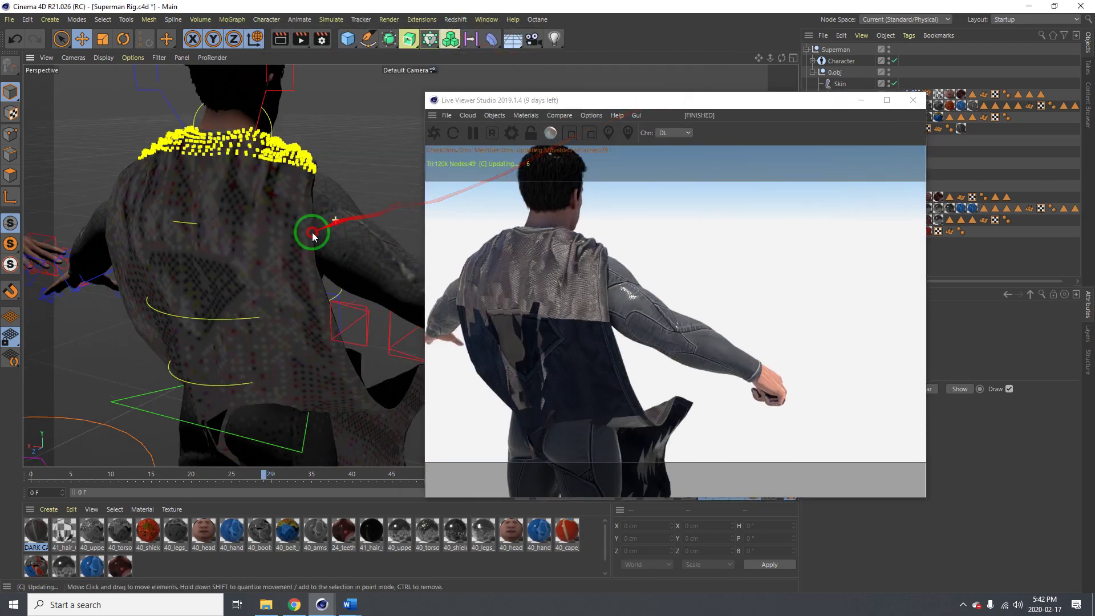
{"action": "left_click_drag", "start_coordinate": [289, 234], "coordinate": [353, 187], "text": "alt"}
{"action": "left_click", "coordinate": [339, 144]}
{"action": "key", "text": "r"}
{"action": "left_click_drag", "start_coordinate": [177, 212], "coordinate": [329, 215], "text": "alt"}
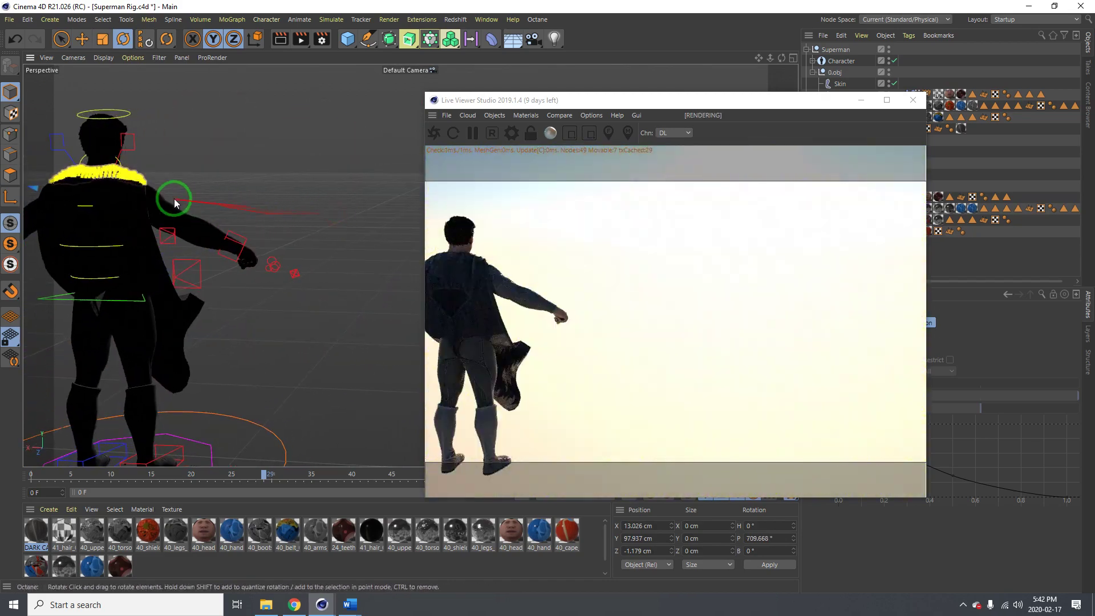
{"action": "left_click_drag", "start_coordinate": [162, 197], "coordinate": [66, 207], "text": "alt"}
{"action": "key", "text": "ctrl+z"}
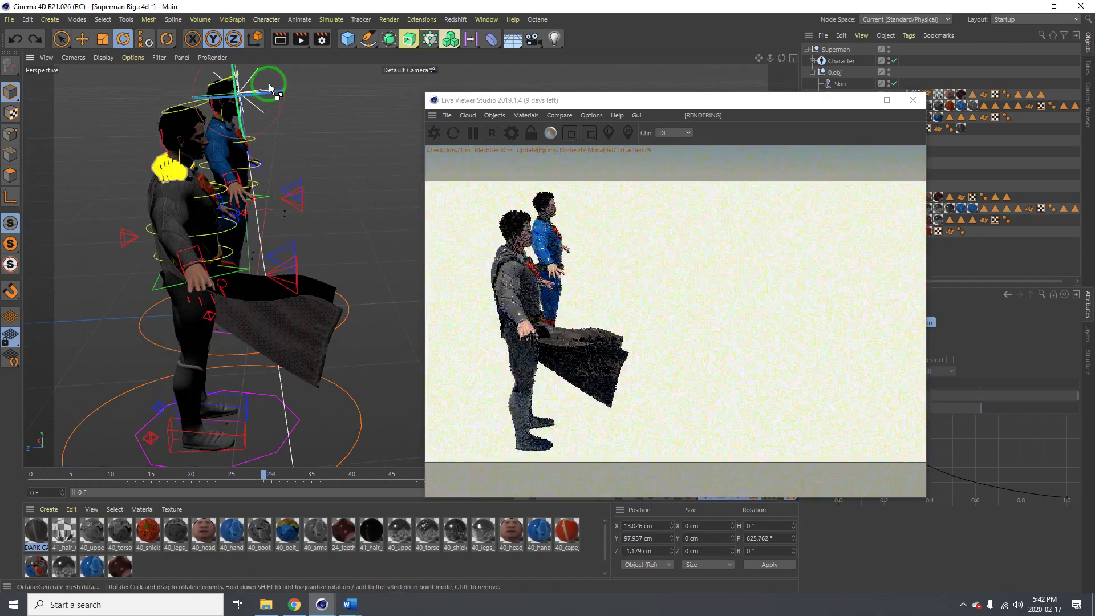
Rotate the OctaneDayLight to about H 86°, P 581°, B 84° and check the light on the cape
{"action": "left_click_drag", "start_coordinate": [189, 148], "coordinate": [204, 172], "text": "alt"}
{"action": "left_click_drag", "start_coordinate": [174, 95], "coordinate": [188, 122]}
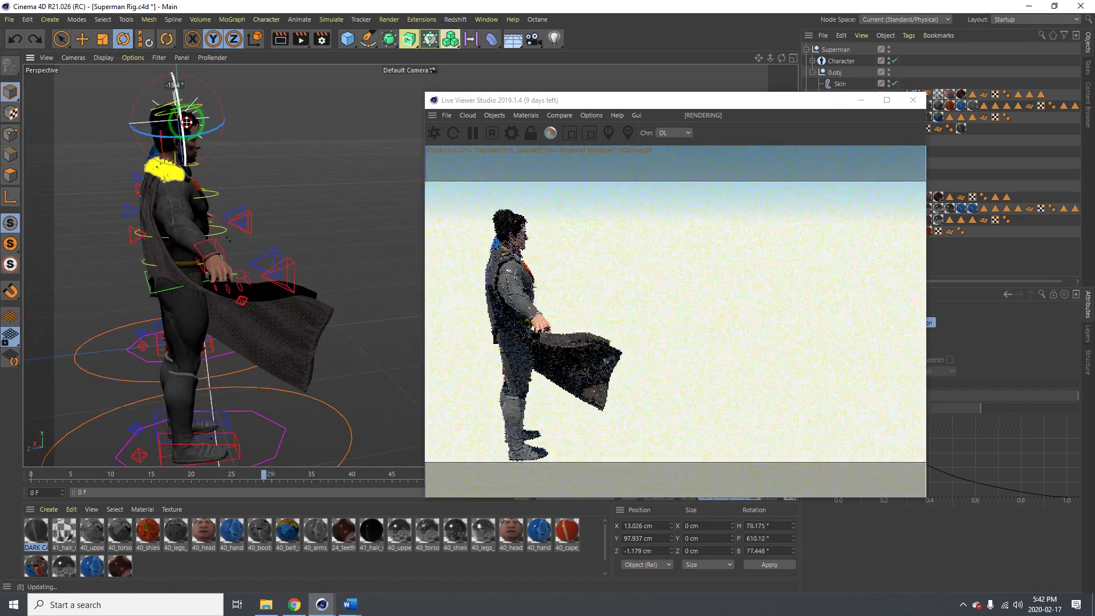
{"action": "left_click_drag", "start_coordinate": [196, 186], "coordinate": [196, 163]}
{"action": "scroll", "coordinate": [147, 195], "scroll_direction": "up", "scroll_amount": 2}
{"action": "left_click_drag", "start_coordinate": [175, 198], "coordinate": [237, 194], "text": "alt"}
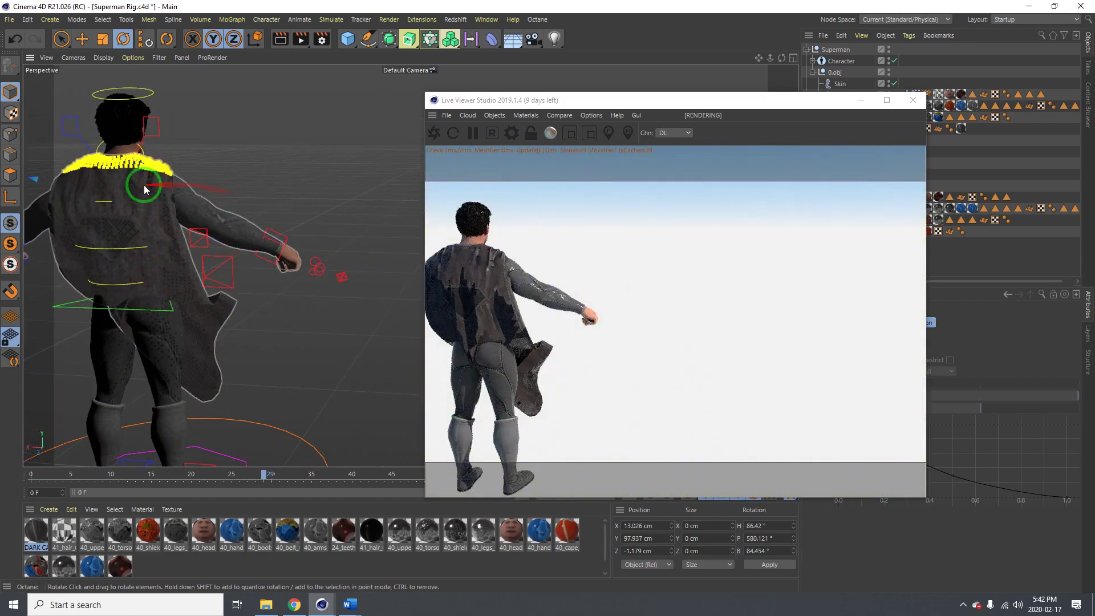
{"action": "left_click_drag", "start_coordinate": [142, 185], "coordinate": [111, 147], "text": "alt"}
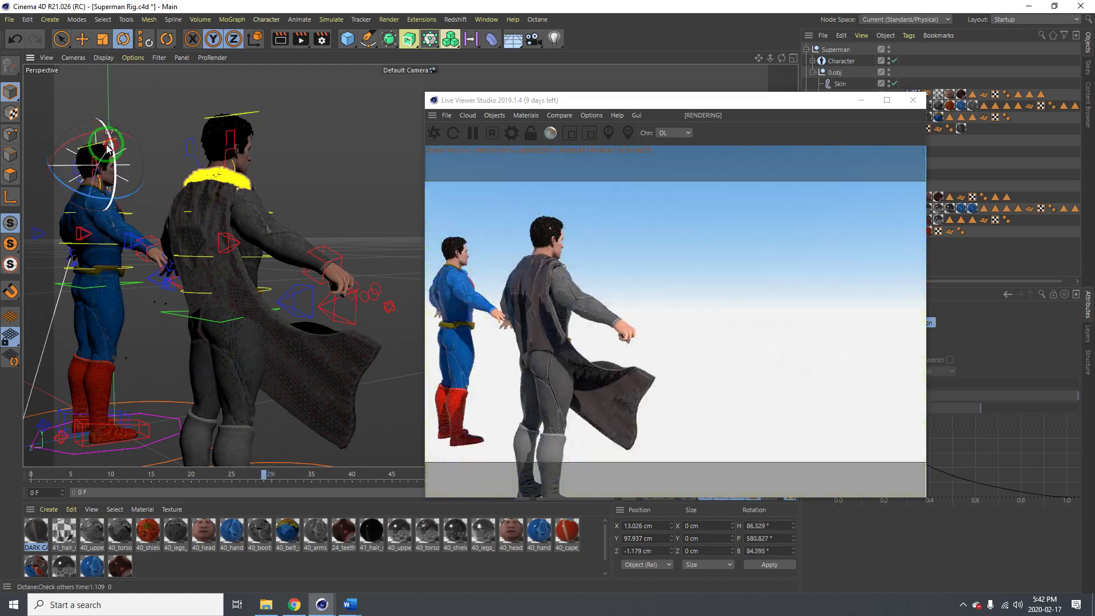
Switch to world coordinates and rotate the OctaneDayLight to about H 53.4°, P 559.8°, B 24.6° to light the figure's back
{"action": "left_click_drag", "start_coordinate": [95, 149], "coordinate": [54, 173]}
{"action": "key", "text": "w"}
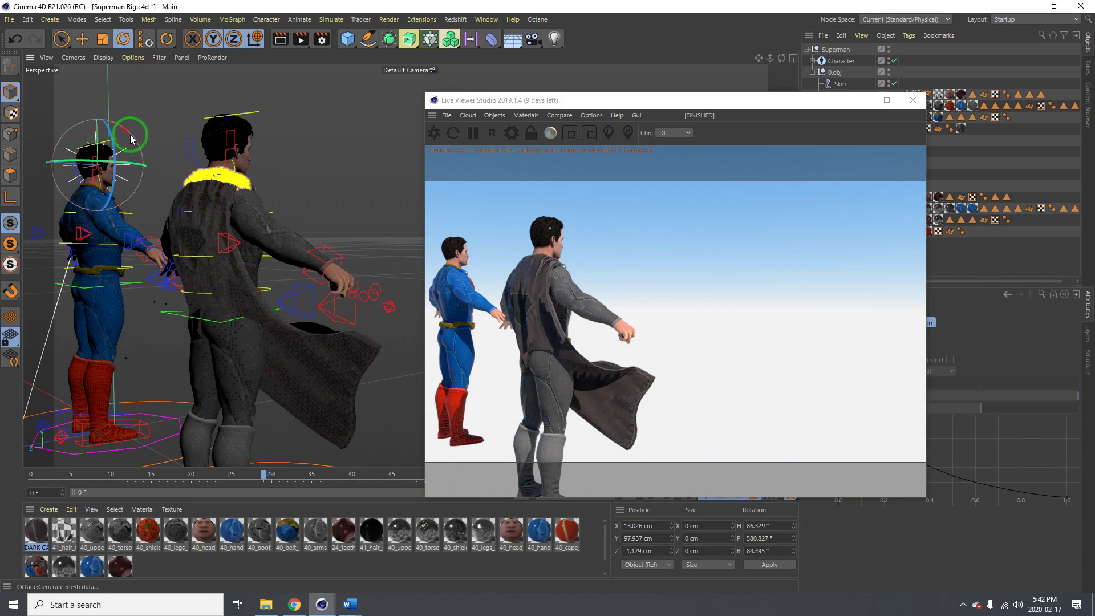
{"action": "left_click_drag", "start_coordinate": [130, 134], "coordinate": [93, 143]}
{"action": "right_click_drag", "start_coordinate": [208, 261], "coordinate": [219, 206], "text": "alt"}
{"action": "left_click_drag", "start_coordinate": [218, 204], "coordinate": [281, 255], "text": "alt"}
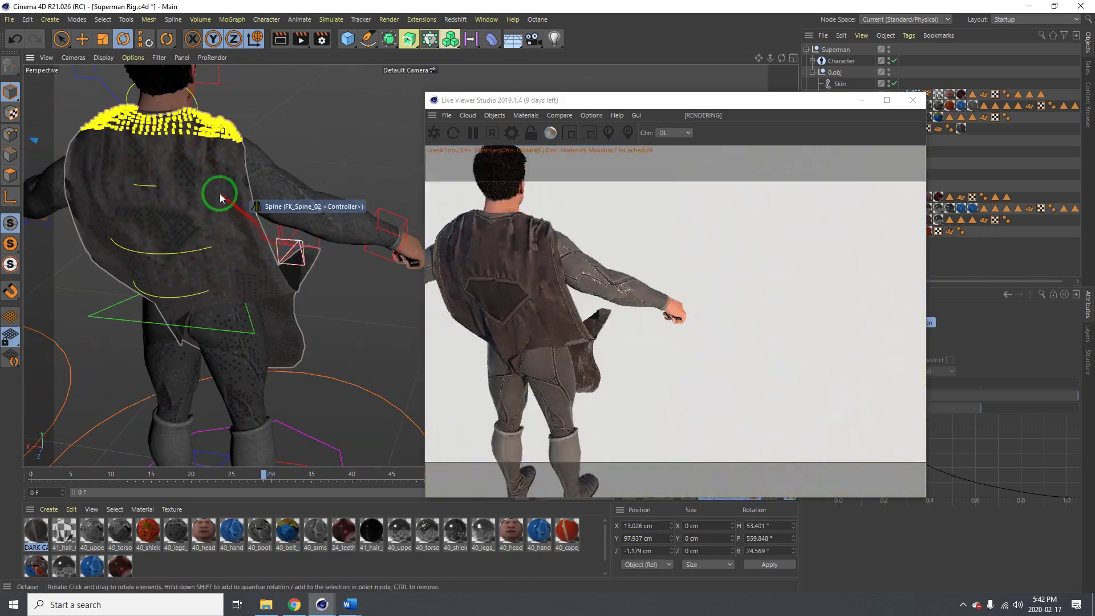
Replay the simulation from frame 0 under the adjusted light with the caped figure in view, stopping at frame 7
{"action": "right_click_drag", "start_coordinate": [199, 186], "coordinate": [255, 200], "text": "alt"}
{"action": "left_click_drag", "start_coordinate": [258, 193], "coordinate": [656, 164], "text": "alt"}
{"action": "left_click_drag", "start_coordinate": [662, 107], "coordinate": [655, 68]}
{"action": "left_click", "coordinate": [523, 495]}
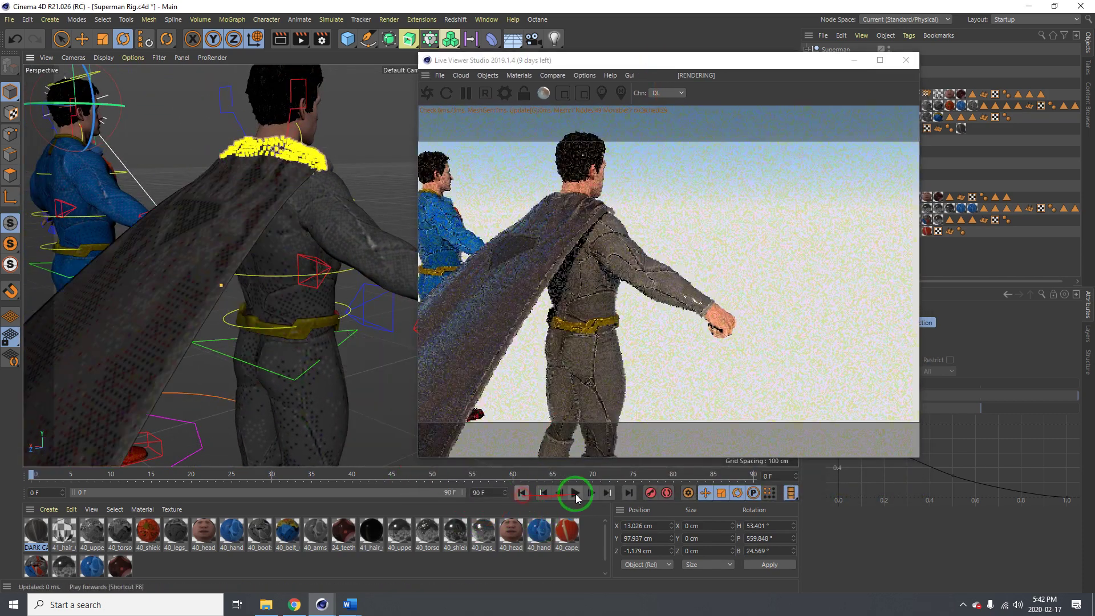
{"action": "left_click", "coordinate": [577, 494]}
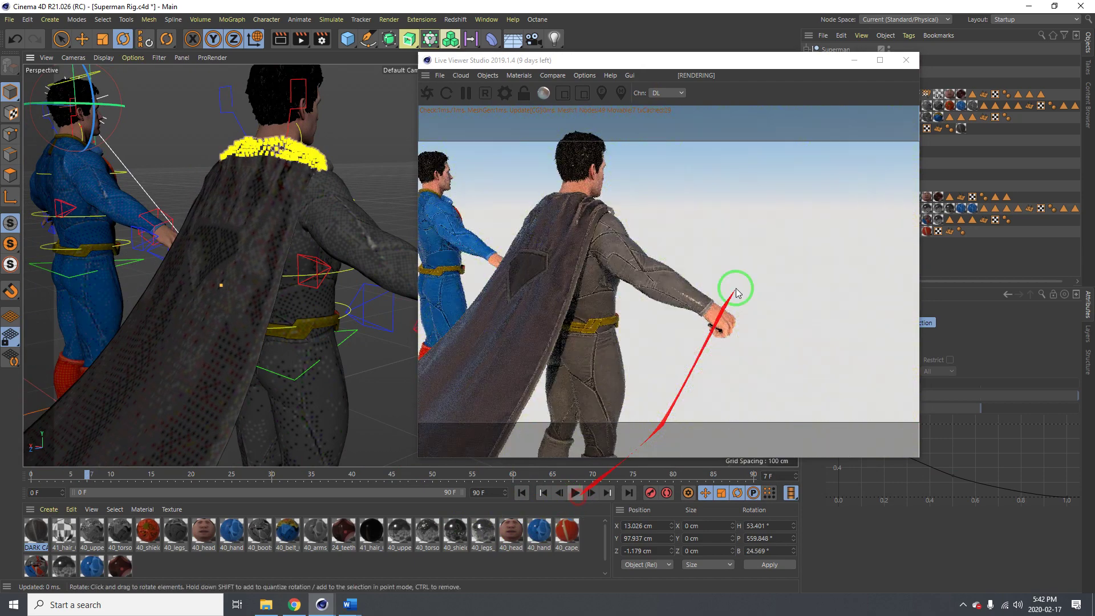
Copy the grey figure's Upper+arms Cloth Collider tag onto its Legs and play the simulation through to frame 87
{"action": "left_click_drag", "start_coordinate": [753, 68], "coordinate": [675, 86]}
{"action": "left_click_drag", "start_coordinate": [744, 90], "coordinate": [667, 66]}
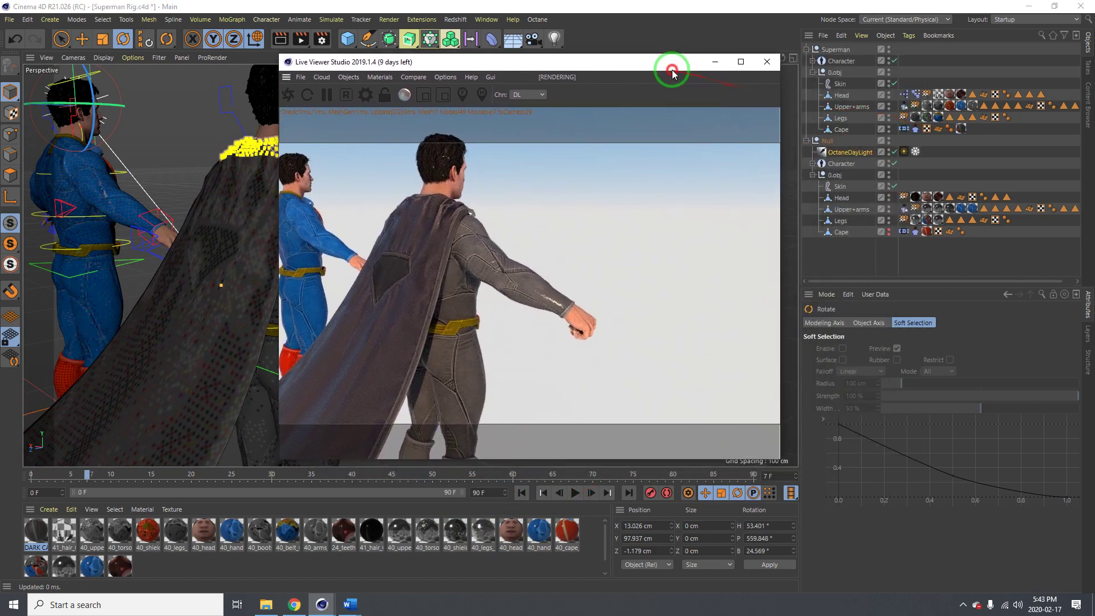
{"action": "left_click", "coordinate": [900, 134]}
{"action": "left_click", "coordinate": [905, 107]}
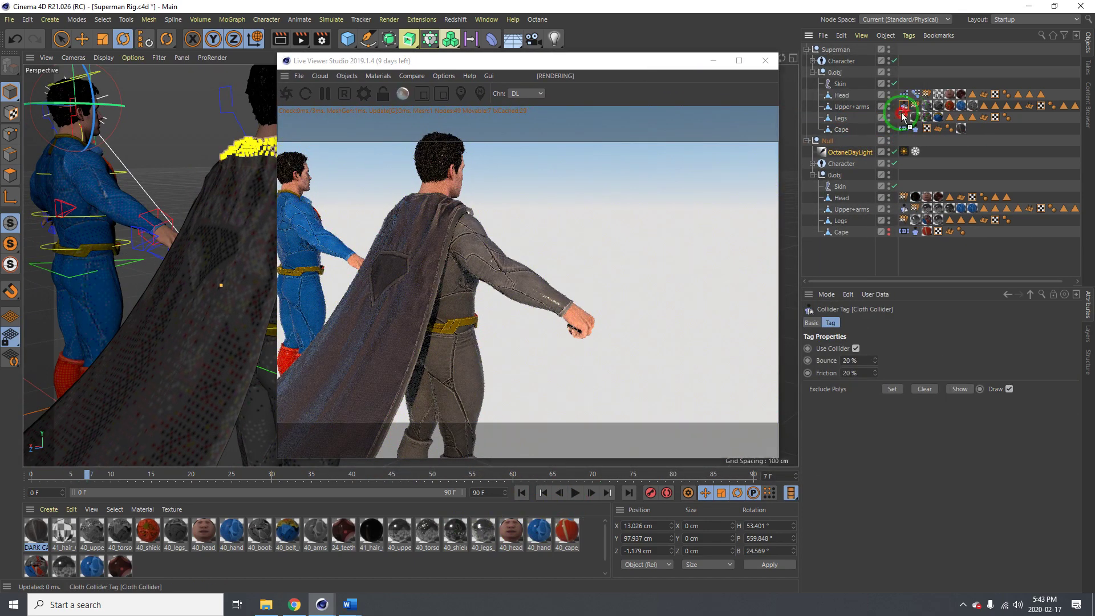
{"action": "left_click", "coordinate": [576, 494]}
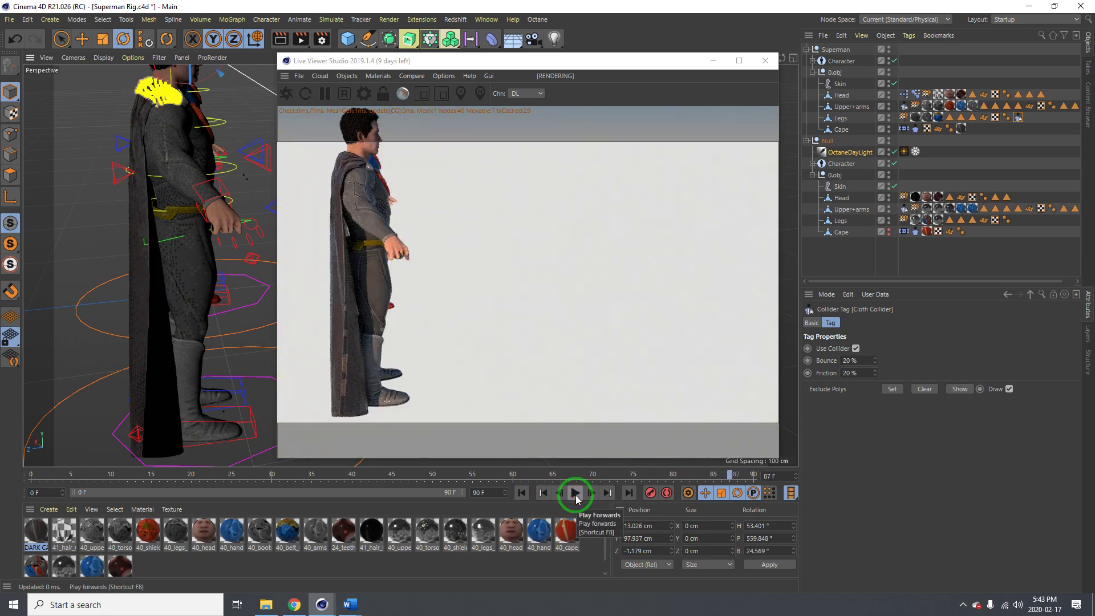
Examine the settled cape from behind and from the side, and save the scene
{"action": "scroll", "coordinate": [178, 162], "scroll_direction": "up", "scroll_amount": 3}
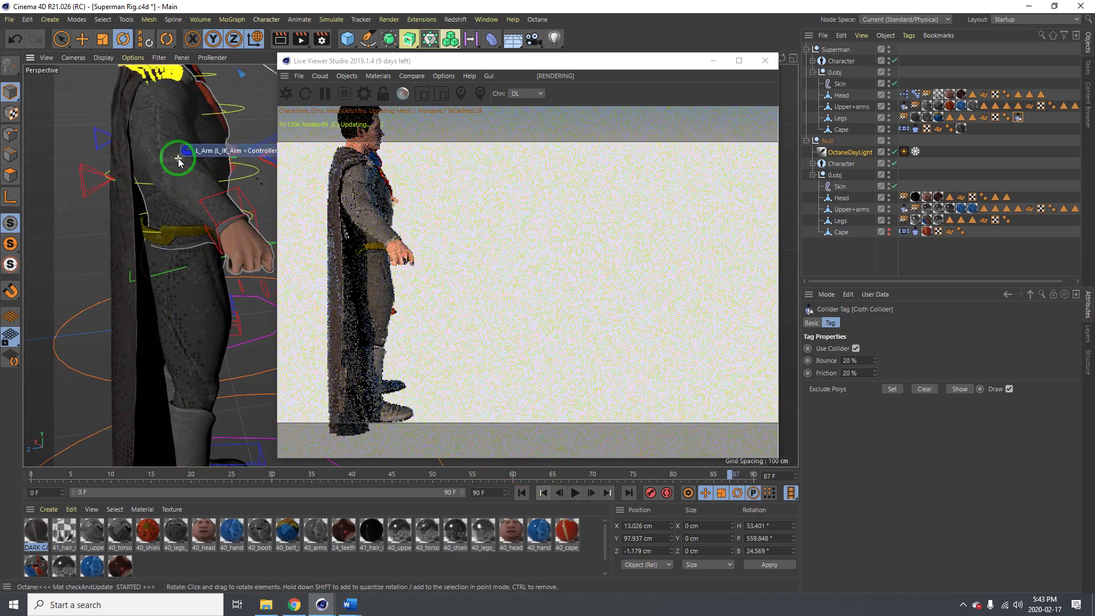
{"action": "left_click_drag", "start_coordinate": [245, 222], "coordinate": [363, 217], "text": "alt"}
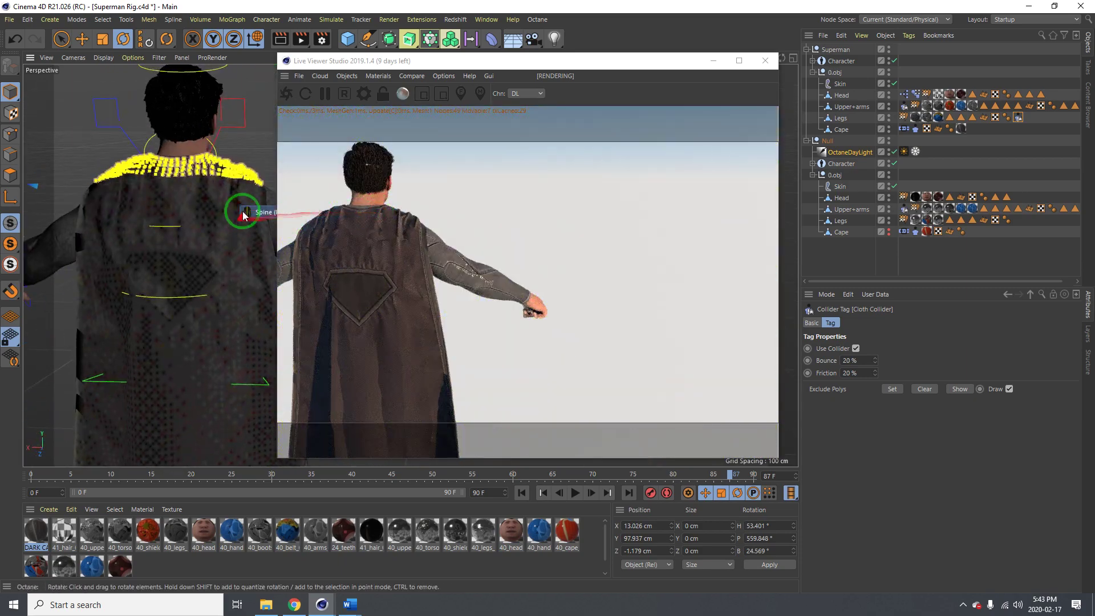
{"action": "left_click_drag", "start_coordinate": [246, 207], "coordinate": [87, 277], "text": "alt"}
{"action": "key", "text": "ctrl+s"}
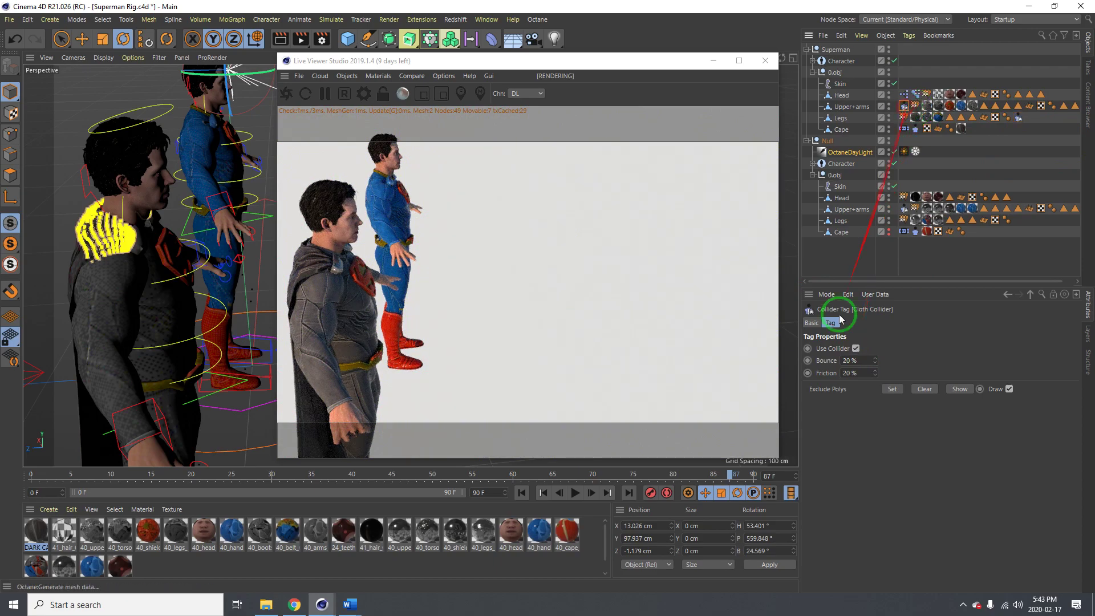
Turn off Use Collider on the grey figure's Upper+arms collider tag and replay the simulation from frame 0, viewing the cape from the side
{"action": "left_click", "coordinate": [523, 493]}
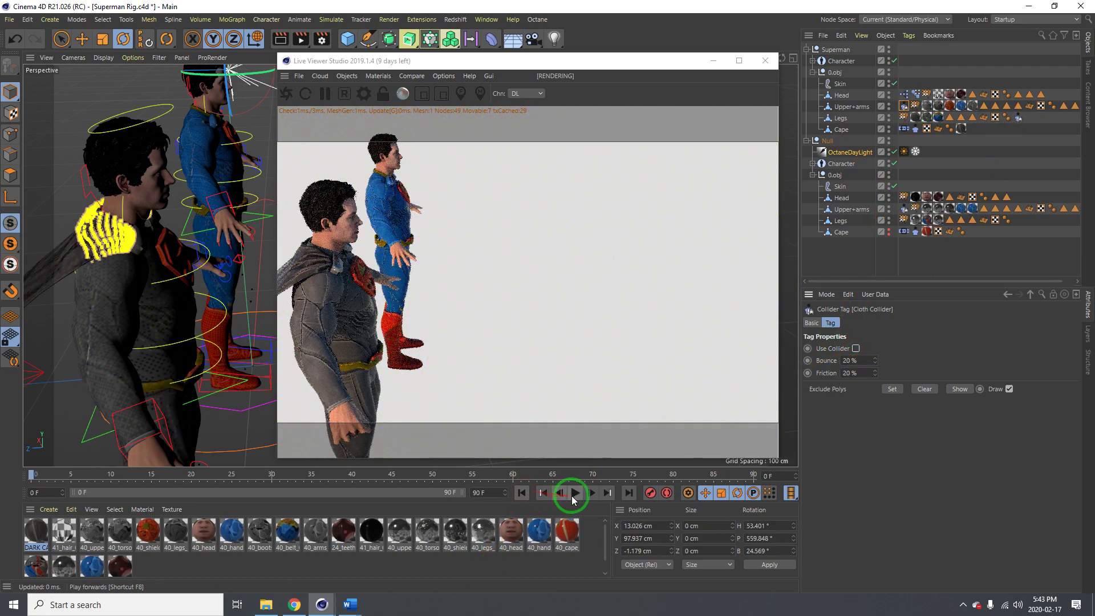
{"action": "middle_click_drag", "start_coordinate": [223, 261], "coordinate": [223, 233], "text": "alt"}
{"action": "scroll", "coordinate": [223, 258], "scroll_direction": "down", "scroll_amount": 3}
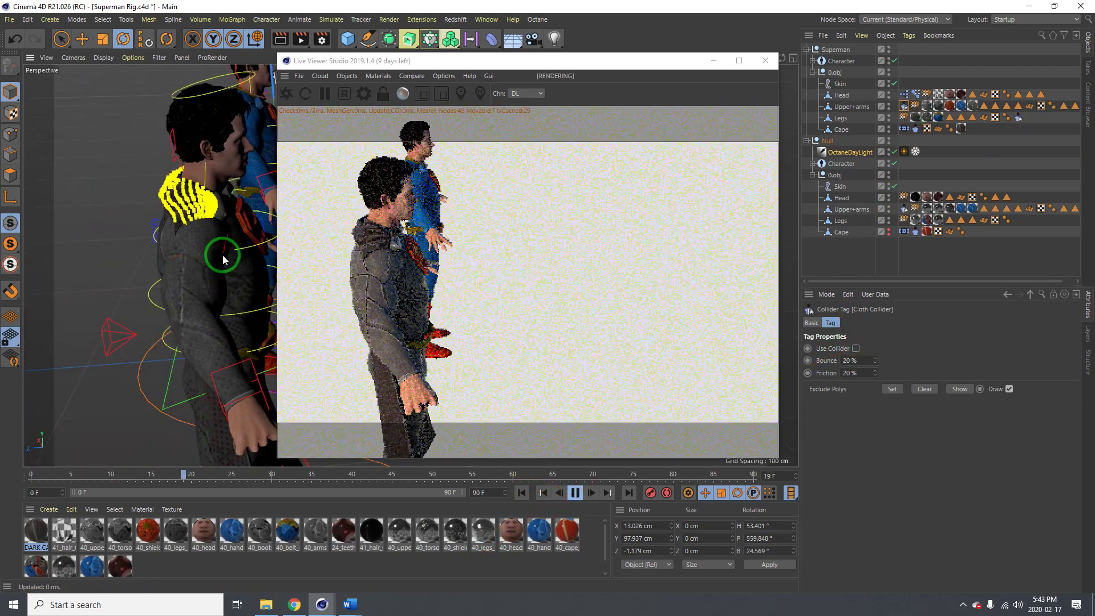
{"action": "left_click_drag", "start_coordinate": [216, 277], "coordinate": [226, 211], "text": "alt"}
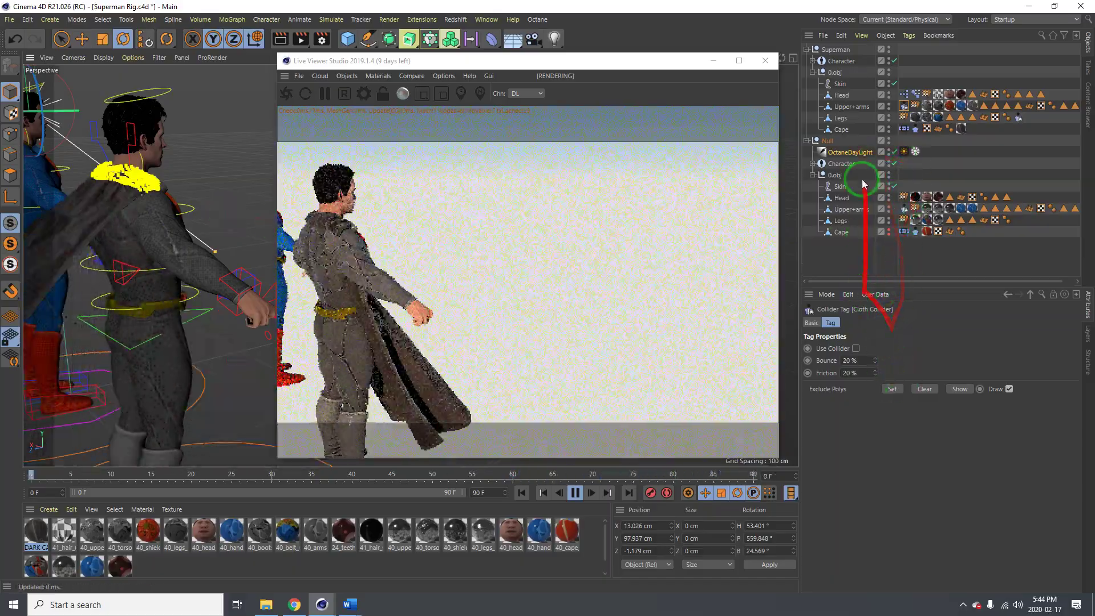
Examine the Forces settings of the grey figure's Cape cloth tag during playback, stop it, and return to frame 0
{"action": "left_click", "coordinate": [916, 129]}
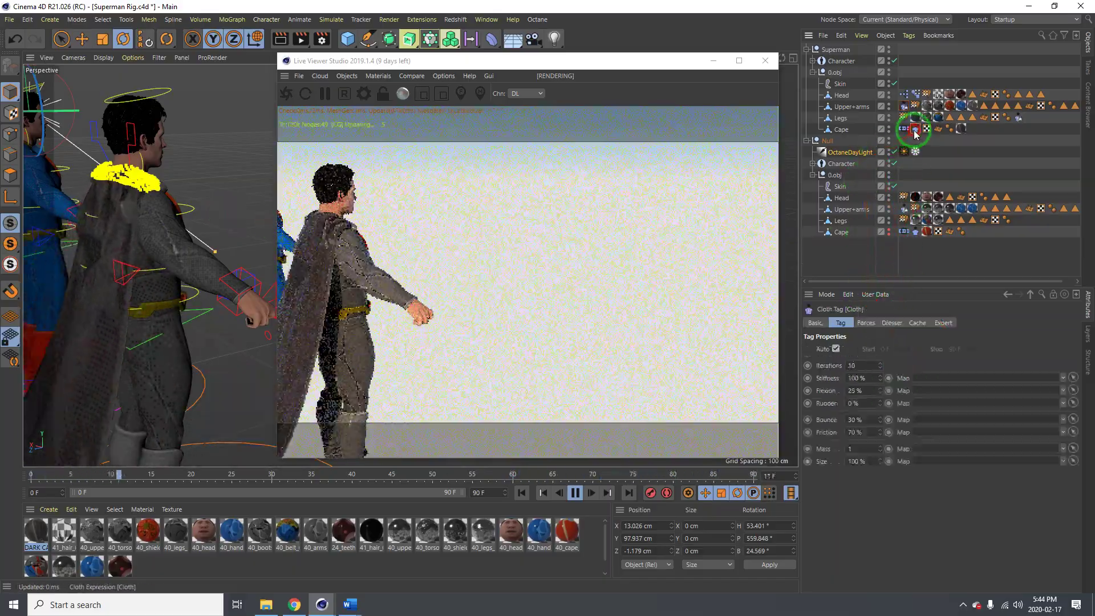
{"action": "left_click", "coordinate": [869, 325]}
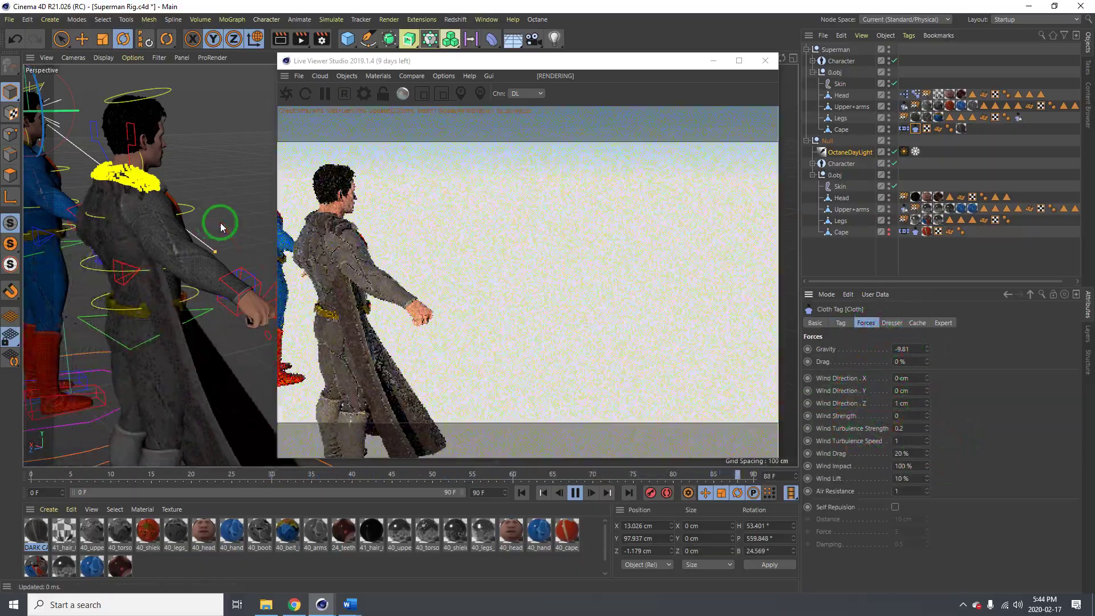
{"action": "left_click", "coordinate": [575, 494]}
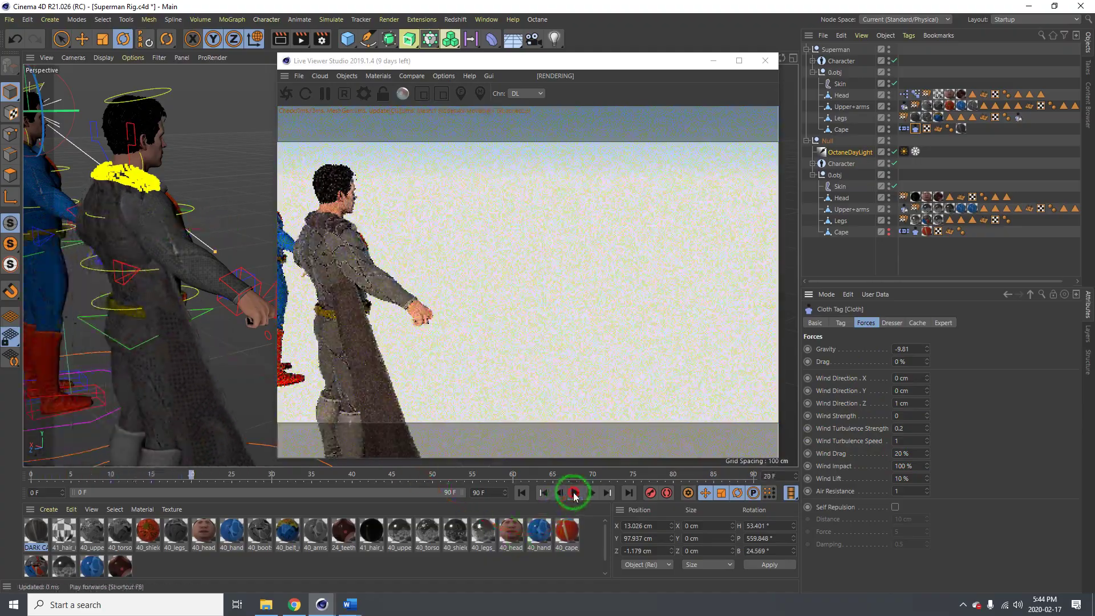
{"action": "middle_click_drag", "start_coordinate": [144, 211], "coordinate": [236, 351], "text": "alt"}
{"action": "left_click", "coordinate": [523, 494]}
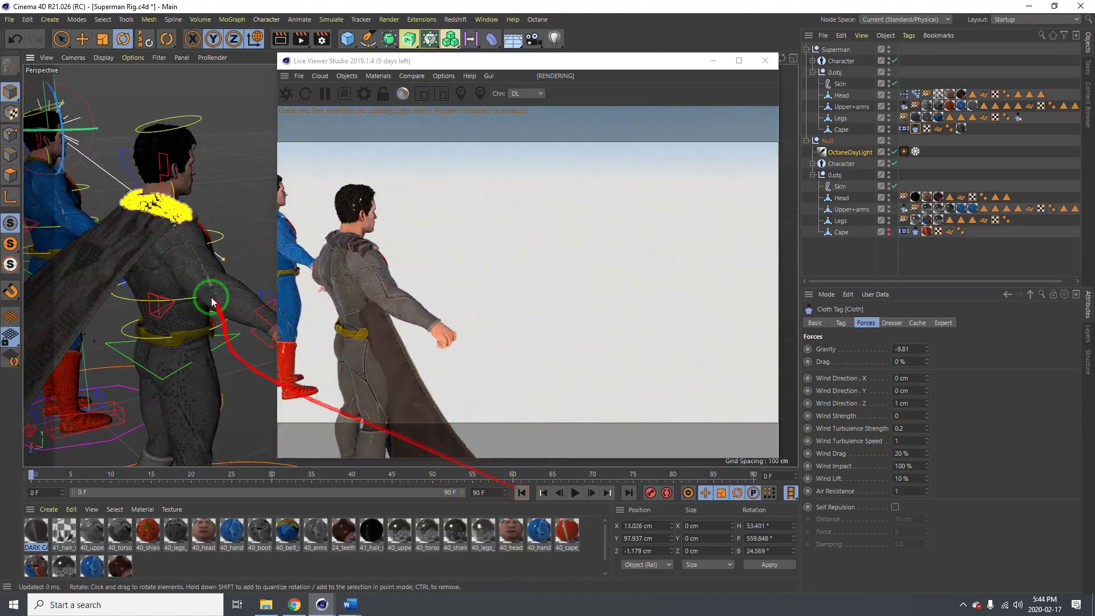
Make the blue Superman's red Cape visible, test the simulation with both figures in view, and return to frame 0 in a front view
{"action": "left_click_drag", "start_coordinate": [208, 289], "coordinate": [69, 284], "text": "alt"}
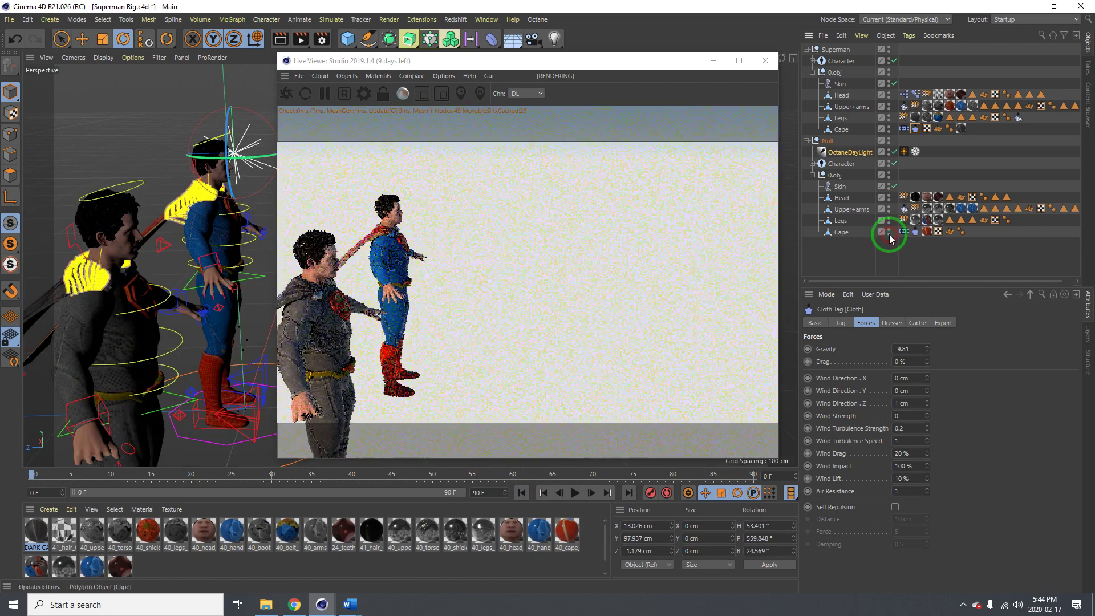
{"action": "left_click", "coordinate": [155, 333]}
{"action": "middle_click_drag", "start_coordinate": [150, 295], "coordinate": [171, 267], "text": "alt"}
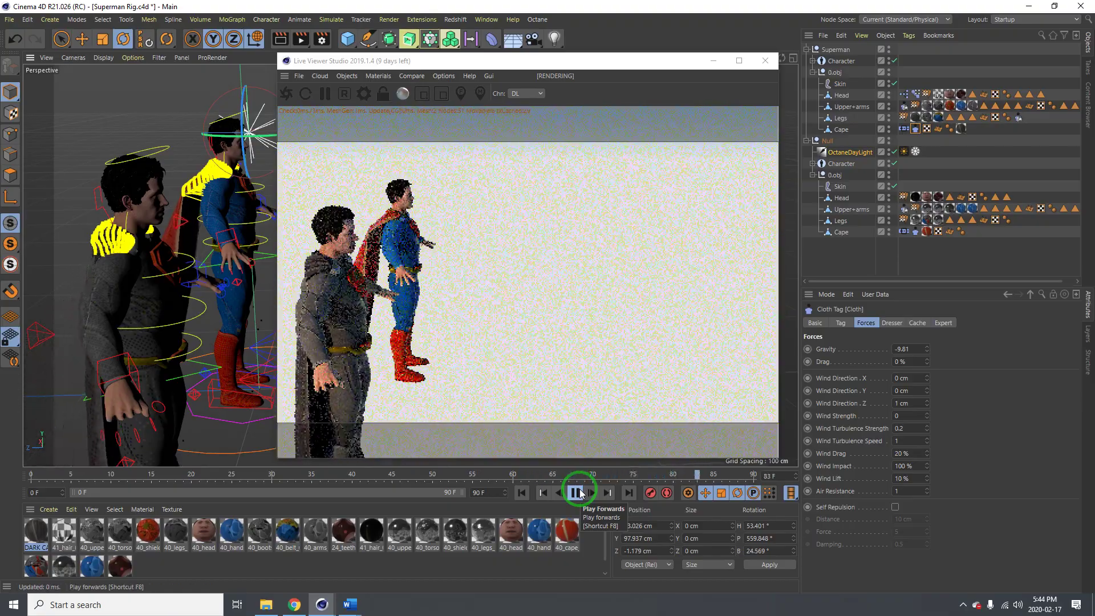
{"action": "left_click", "coordinate": [580, 494]}
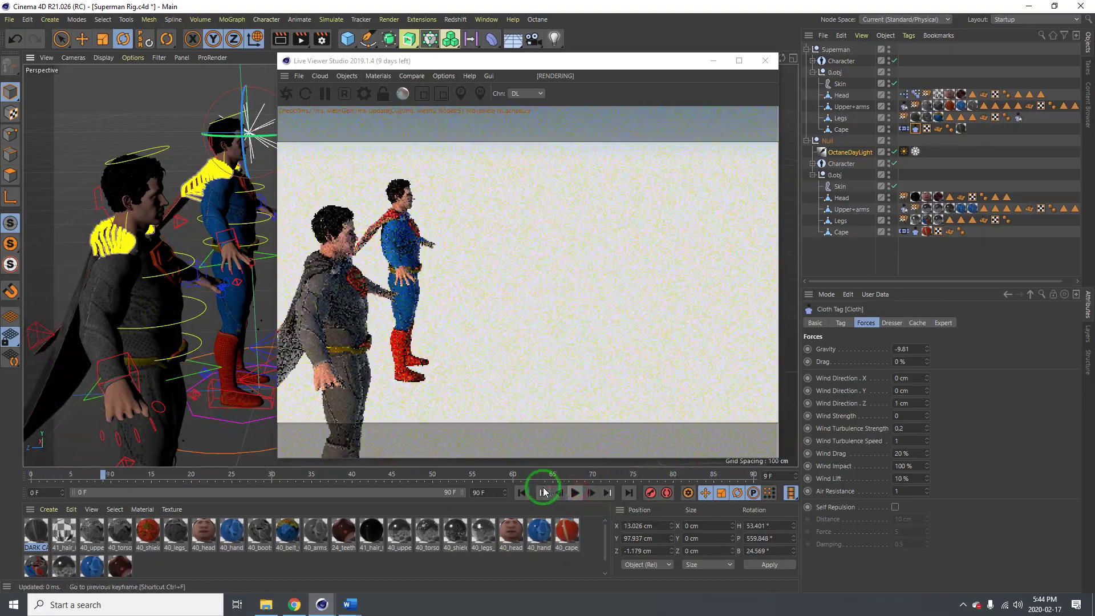
{"action": "left_click", "coordinate": [524, 492]}
{"action": "left_click_drag", "start_coordinate": [200, 278], "coordinate": [560, 513], "text": "alt"}
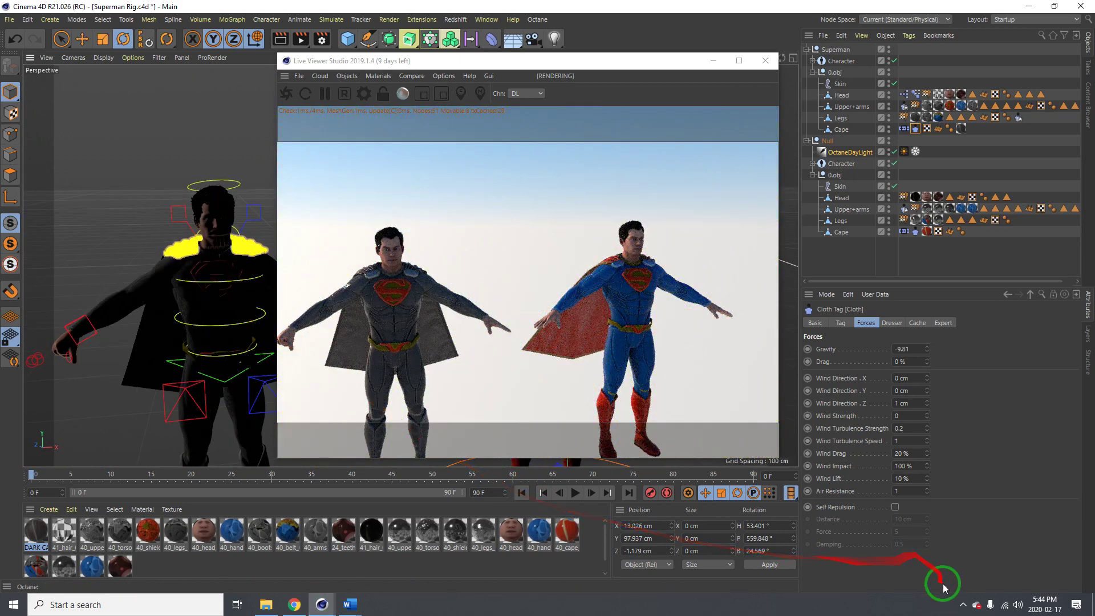
{"action": "left_click", "coordinate": [963, 605]}
{"action": "left_click", "coordinate": [934, 562]}
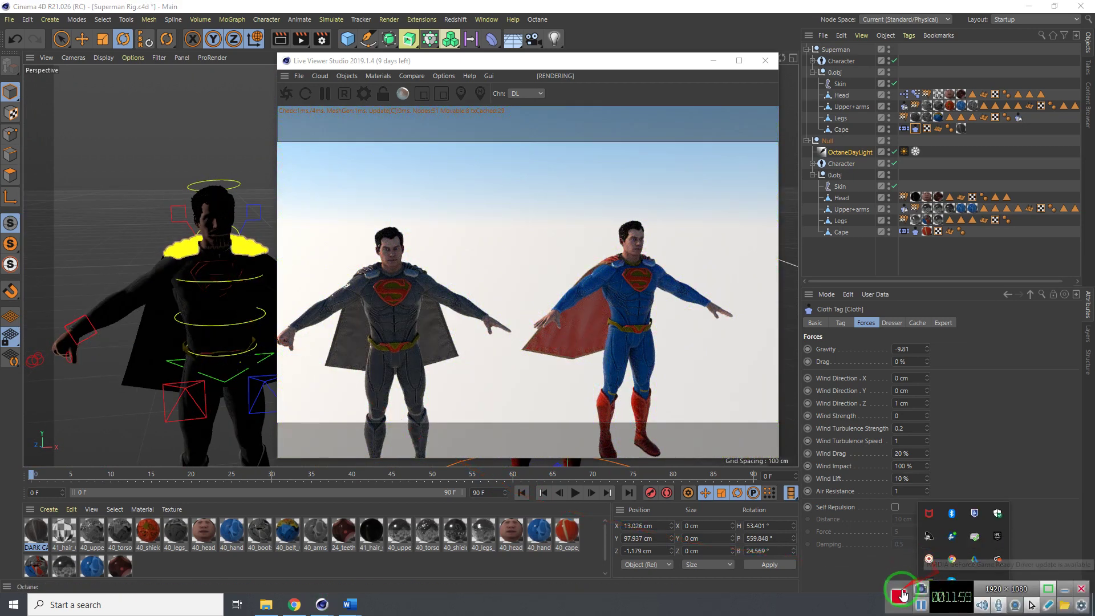